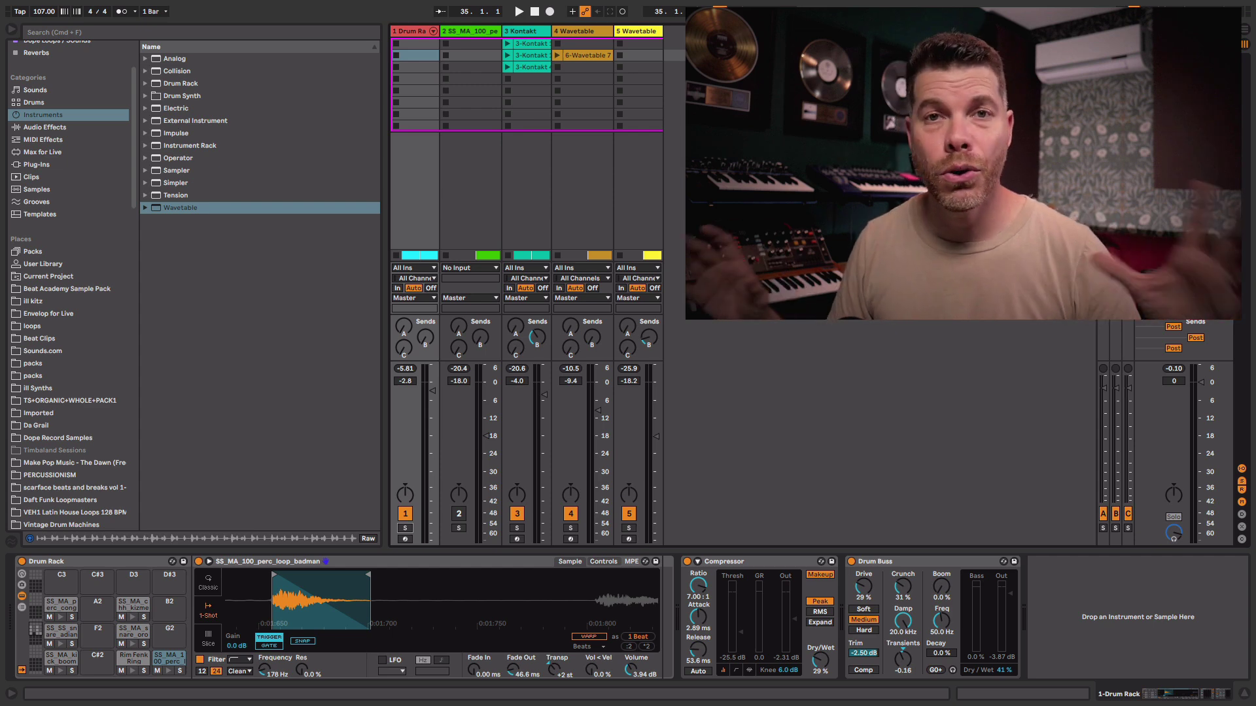
Step: Switch to Arrangement View to see all five tracks' clips around bars 32–38
key(Tab)
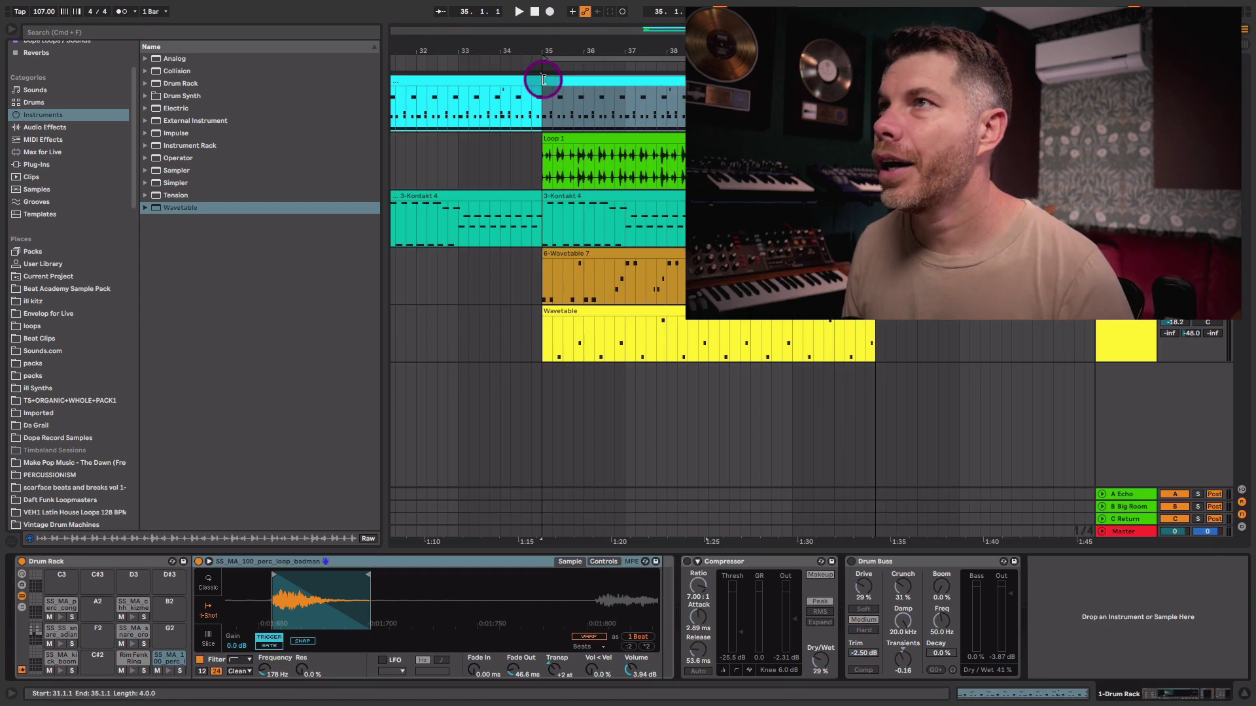
Step: Open the bar-35 Drum Rack clip in the MIDI editor and start playback
double_click(586, 83)
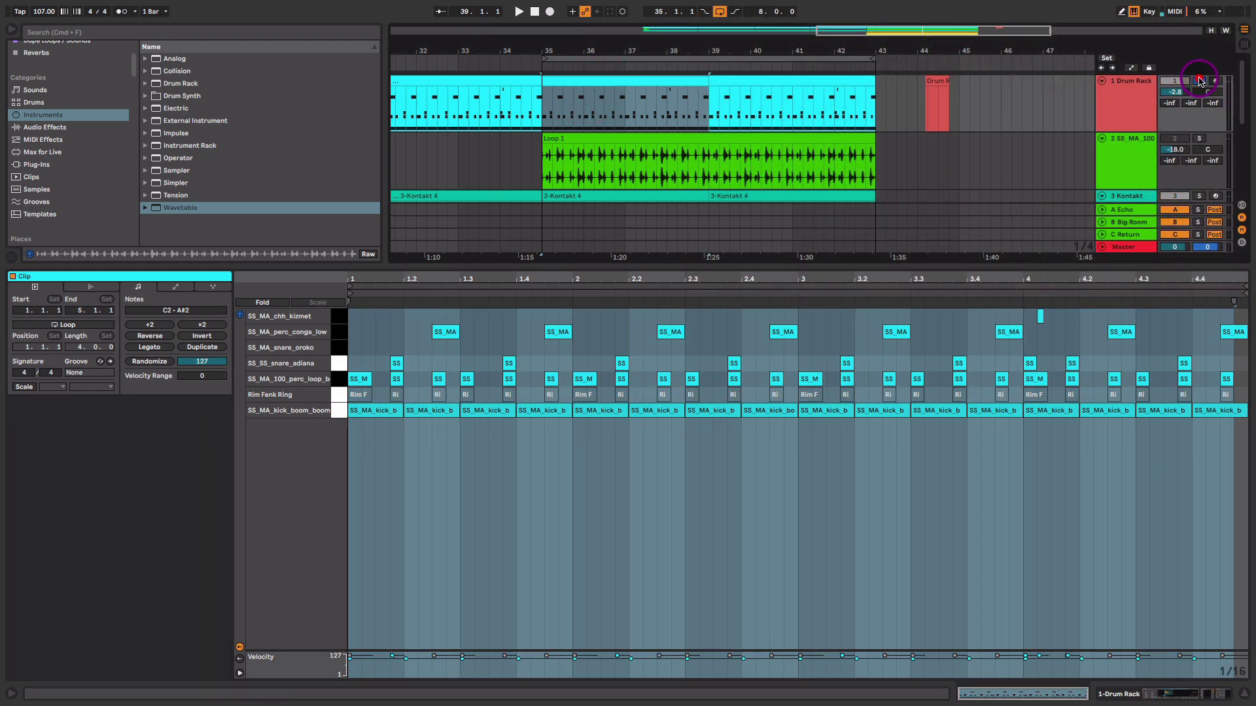
click(511, 252)
click(463, 500)
key(space)
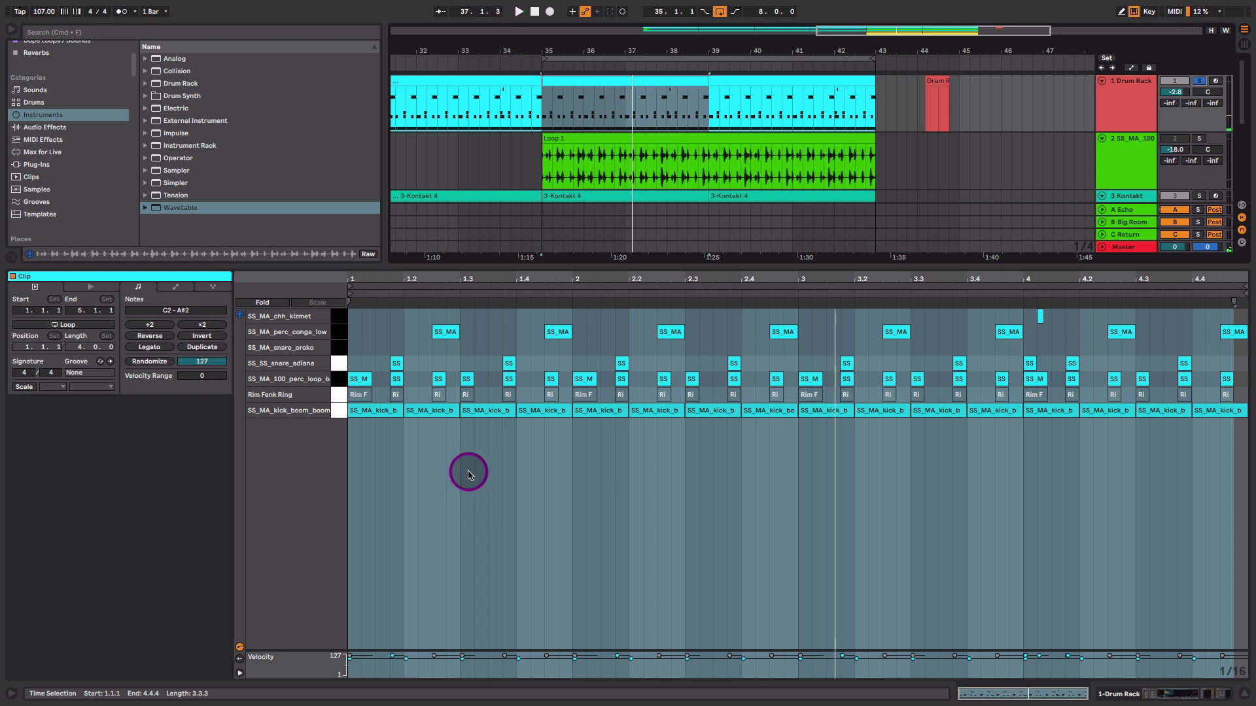
click(469, 473)
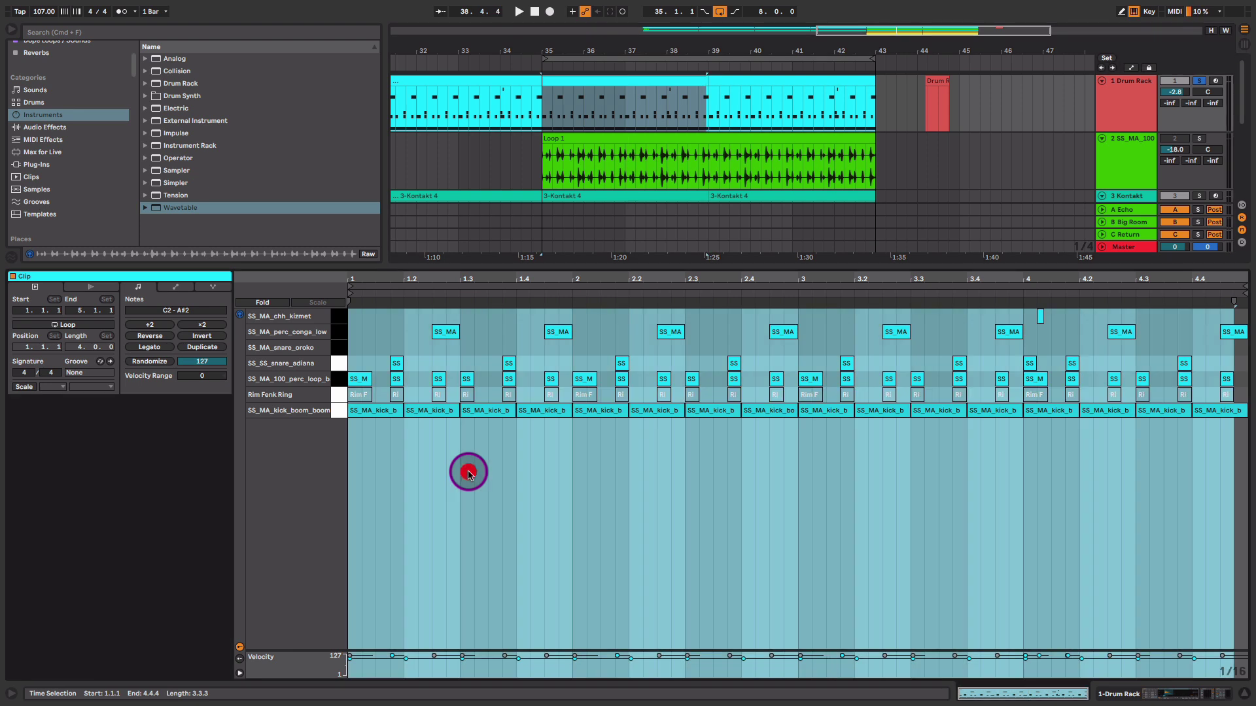
Step: Audition the SS_MA_100_perc_loop and SS_MA_perc_conga_low sounds from their note rows
click(339, 380)
click(338, 380)
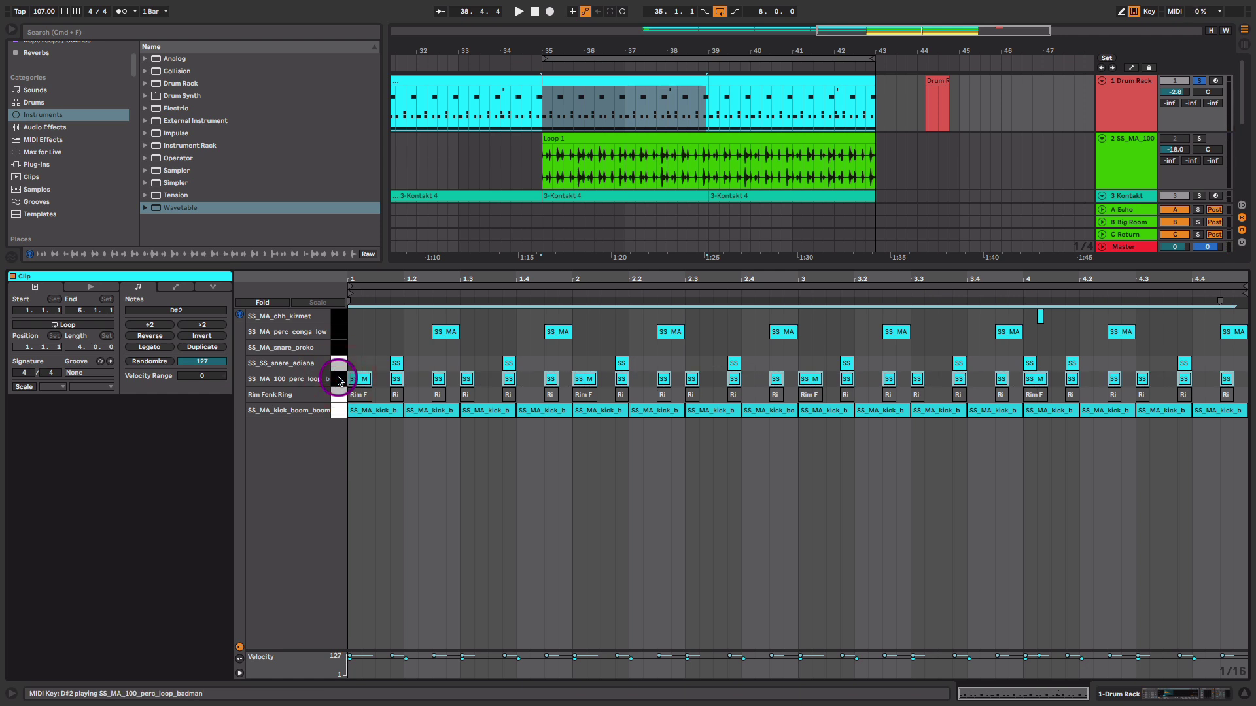
click(340, 381)
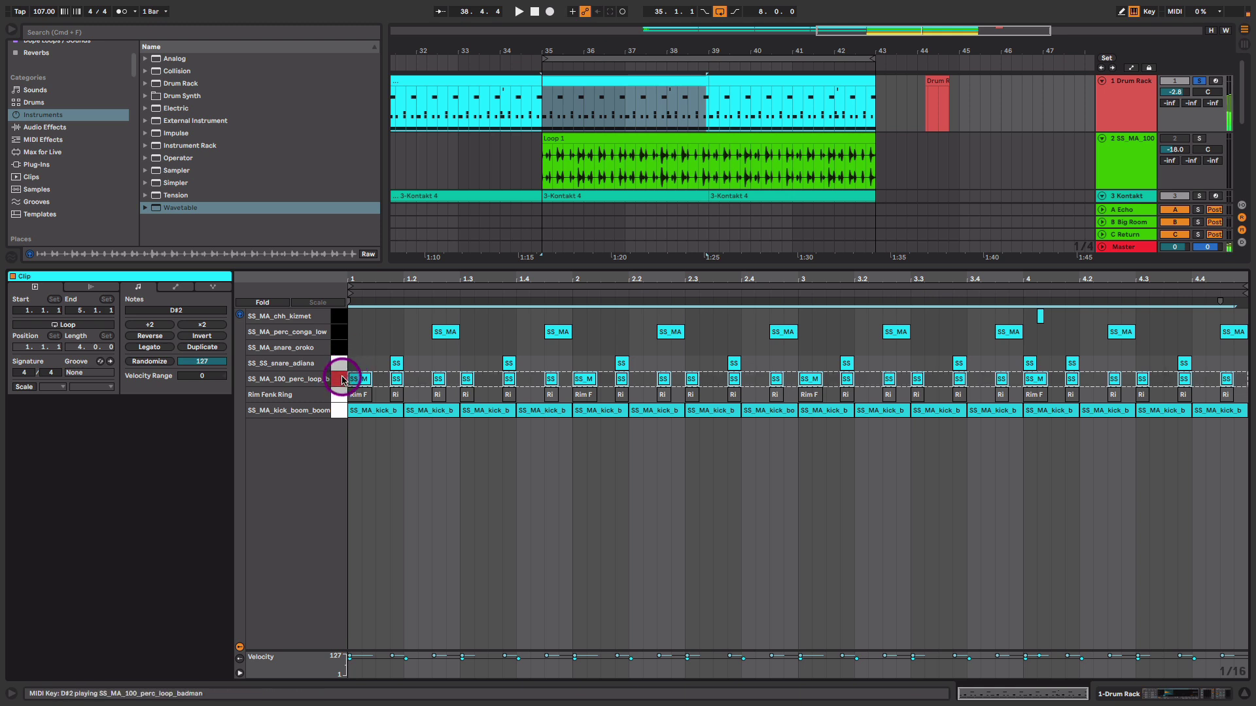
click(341, 380)
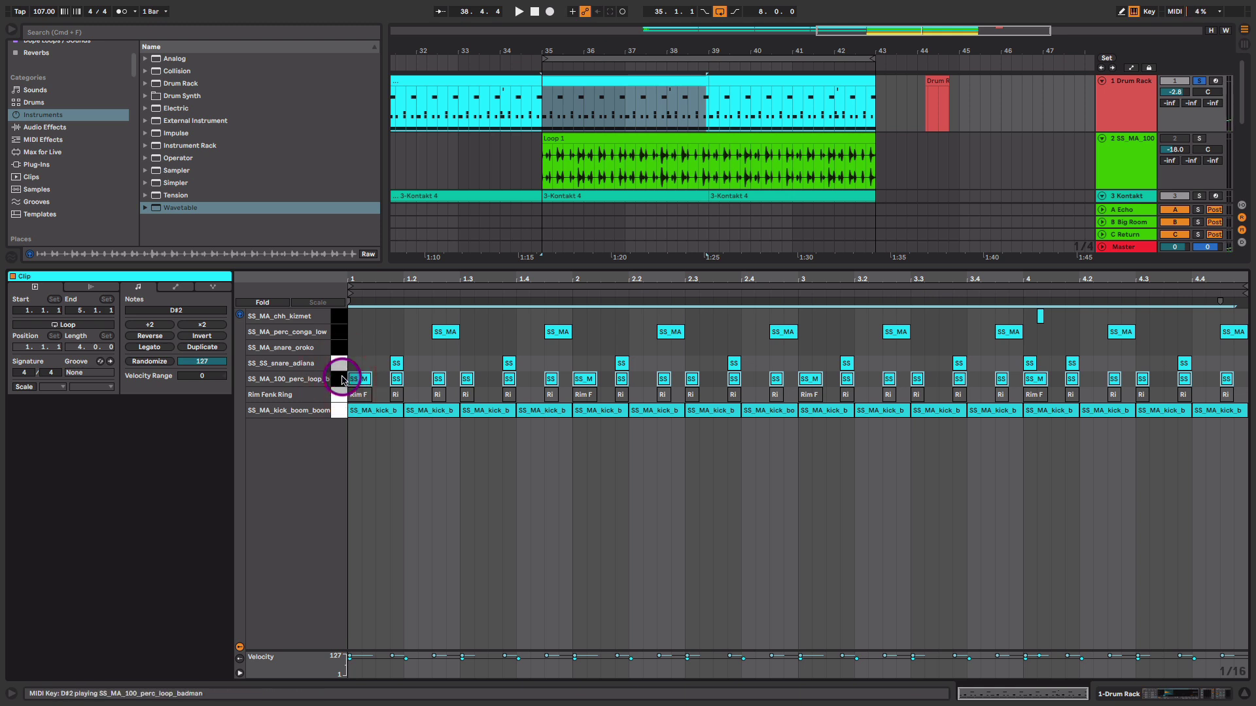
click(341, 332)
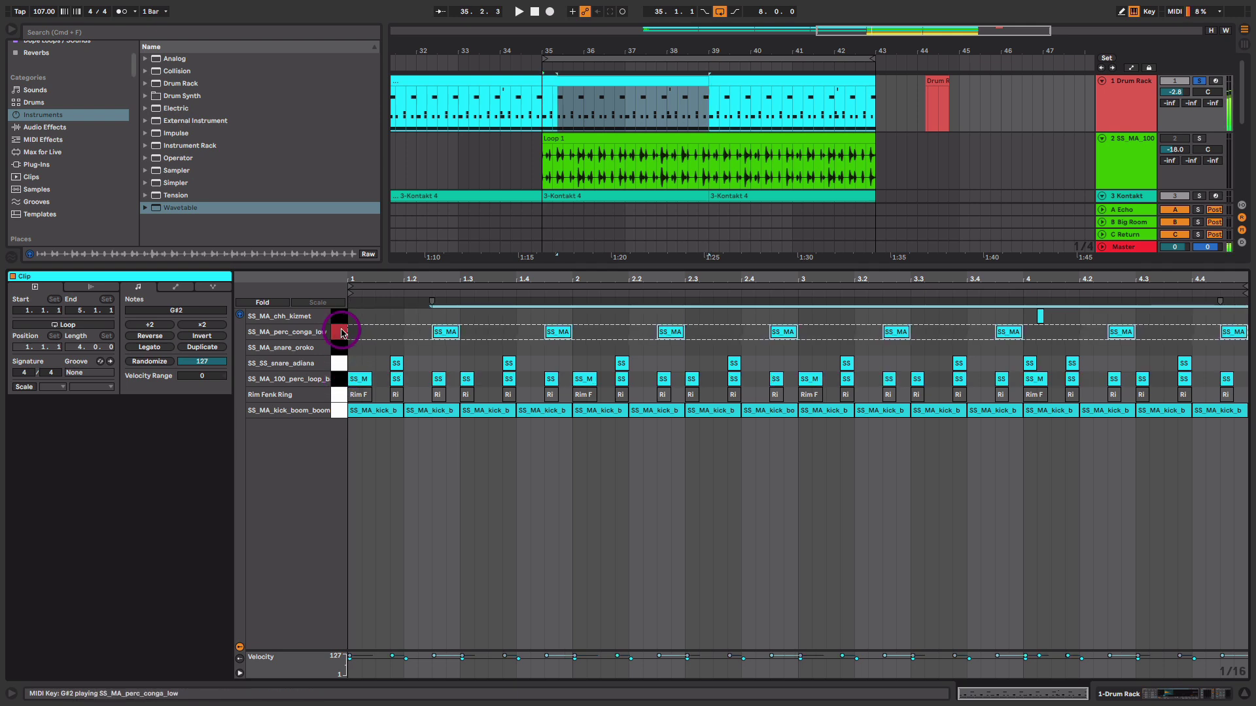
click(341, 332)
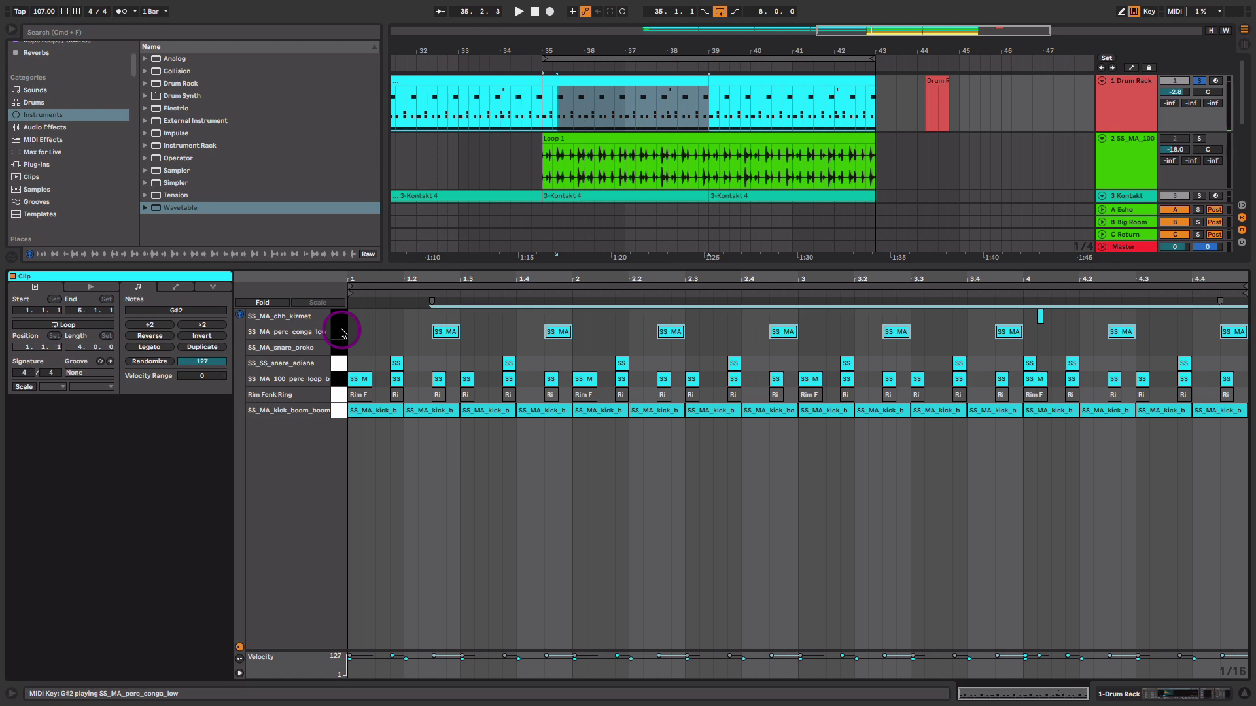
click(336, 382)
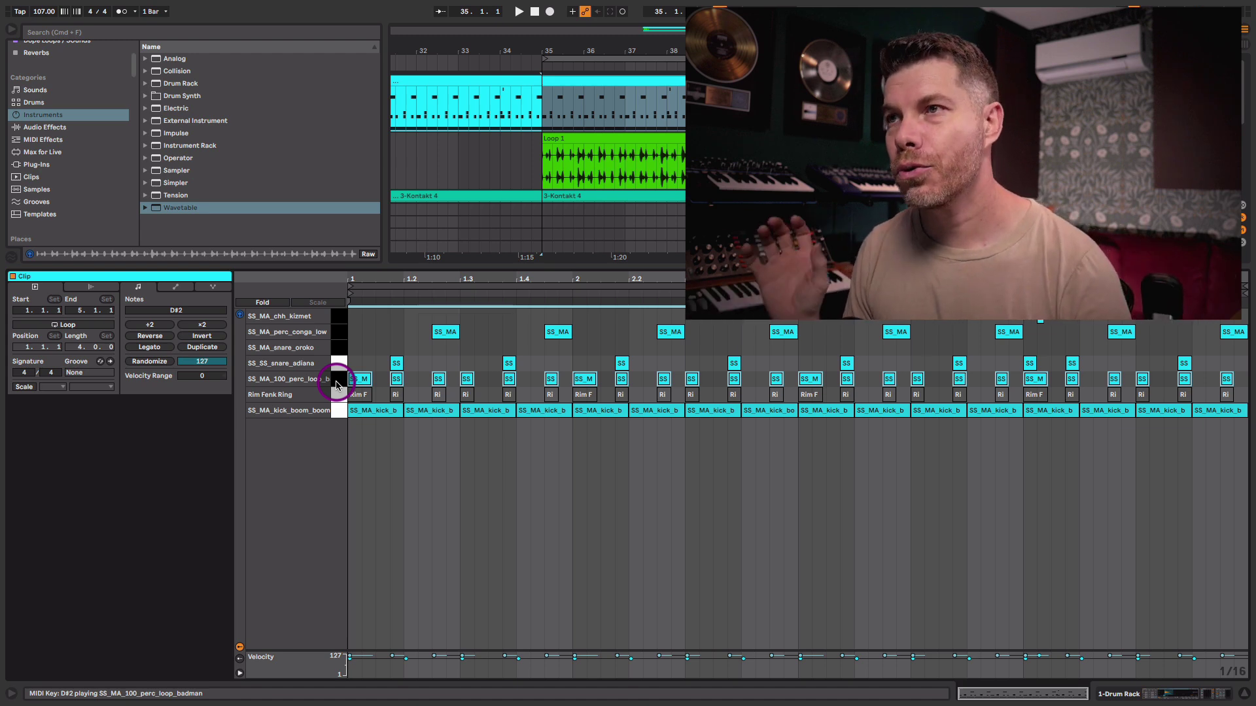
key(space)
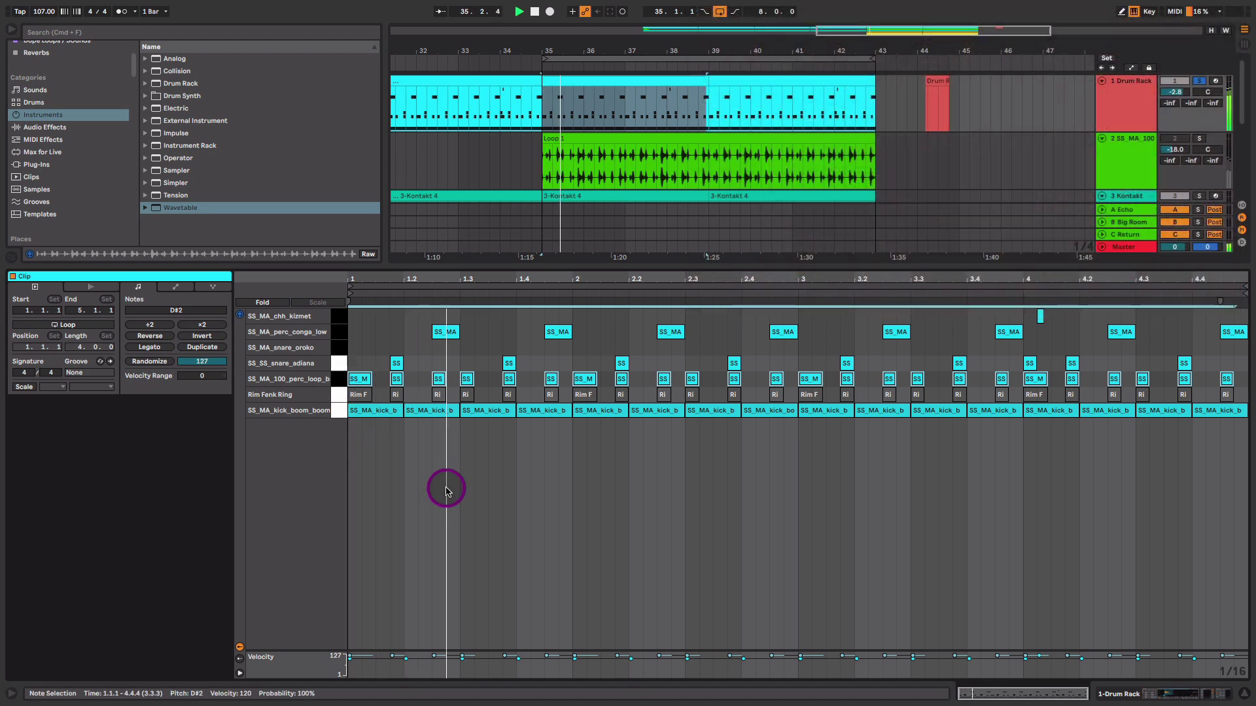
Step: Inspect the first snare and perc loop notes, zooming in and back out without changes
click(395, 364)
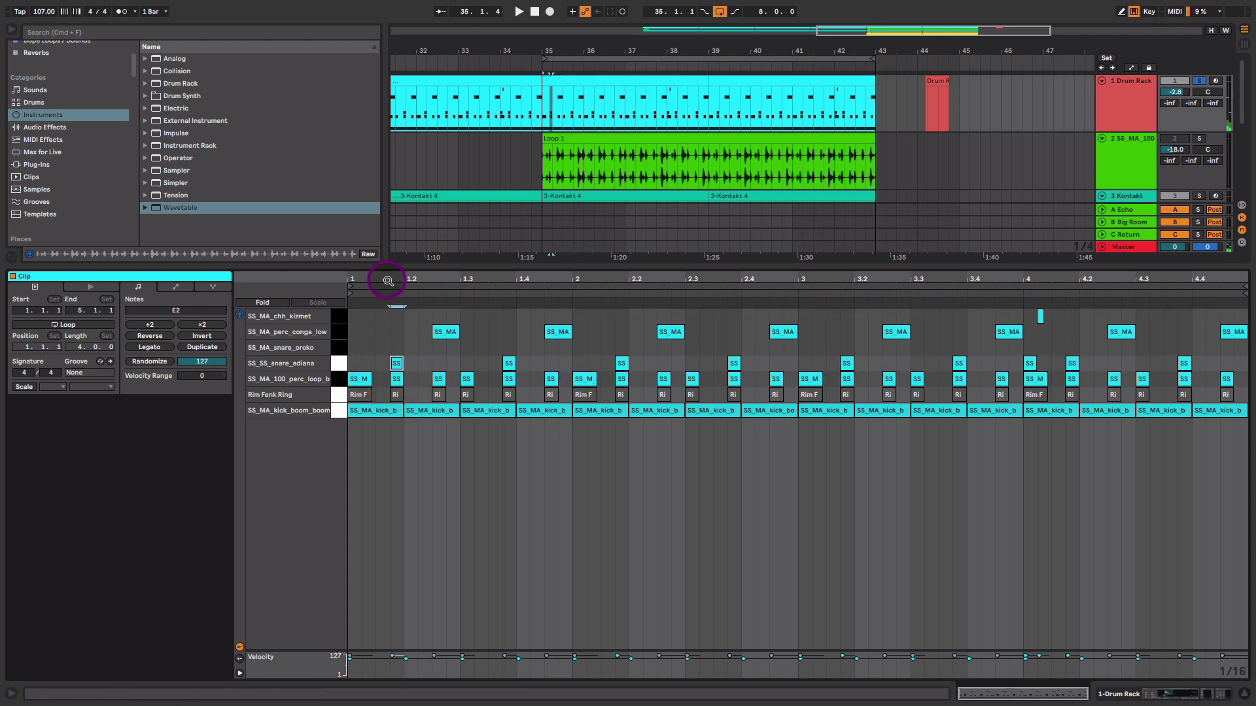
drag(389, 278, 415, 279)
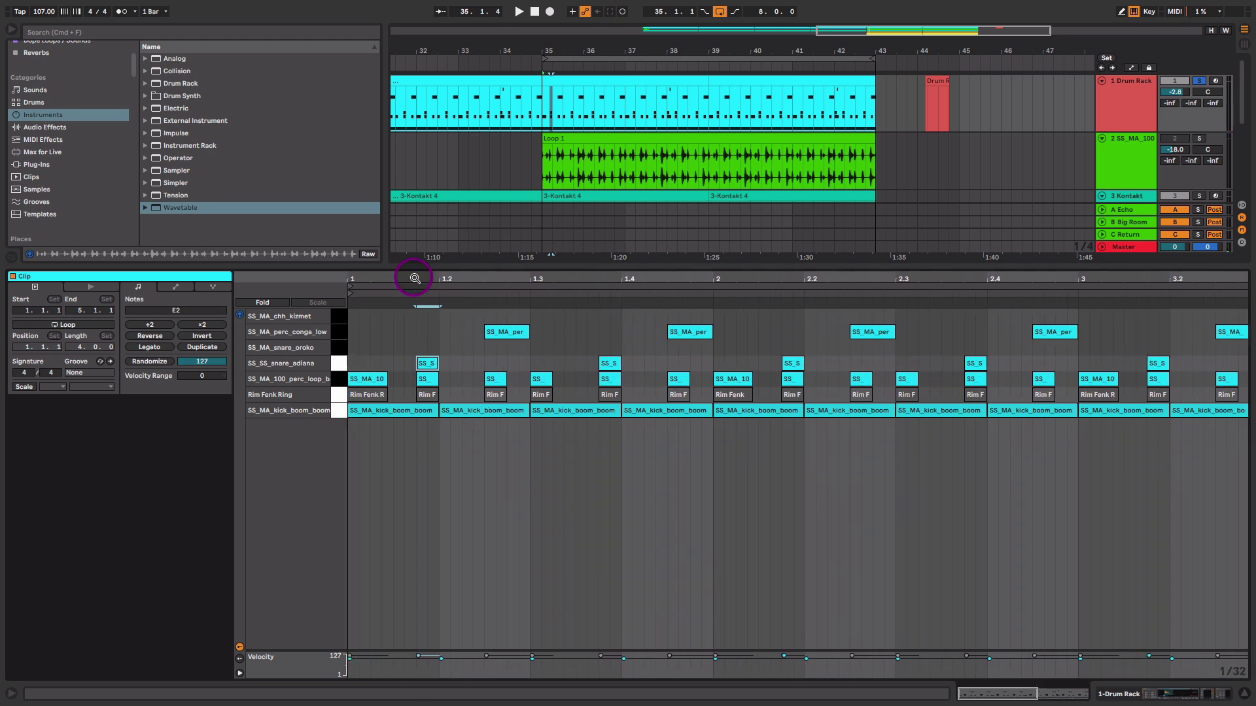
click(427, 378)
click(428, 365)
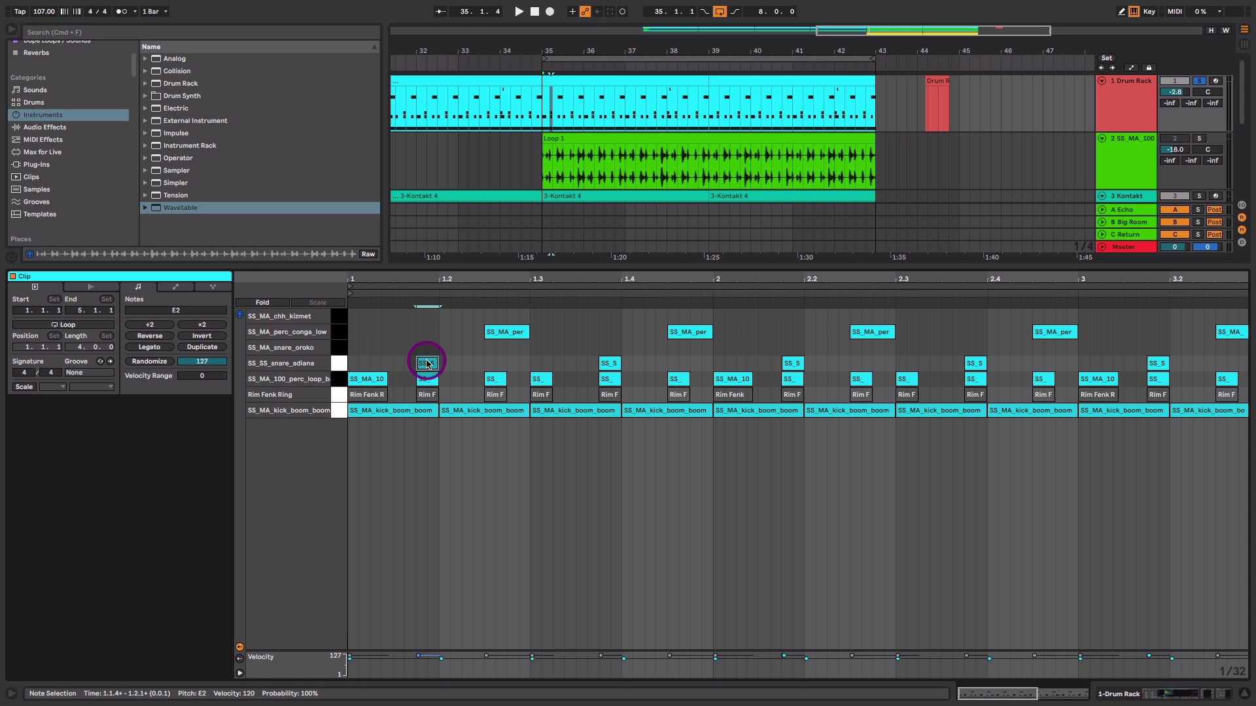
drag(689, 278, 557, 252)
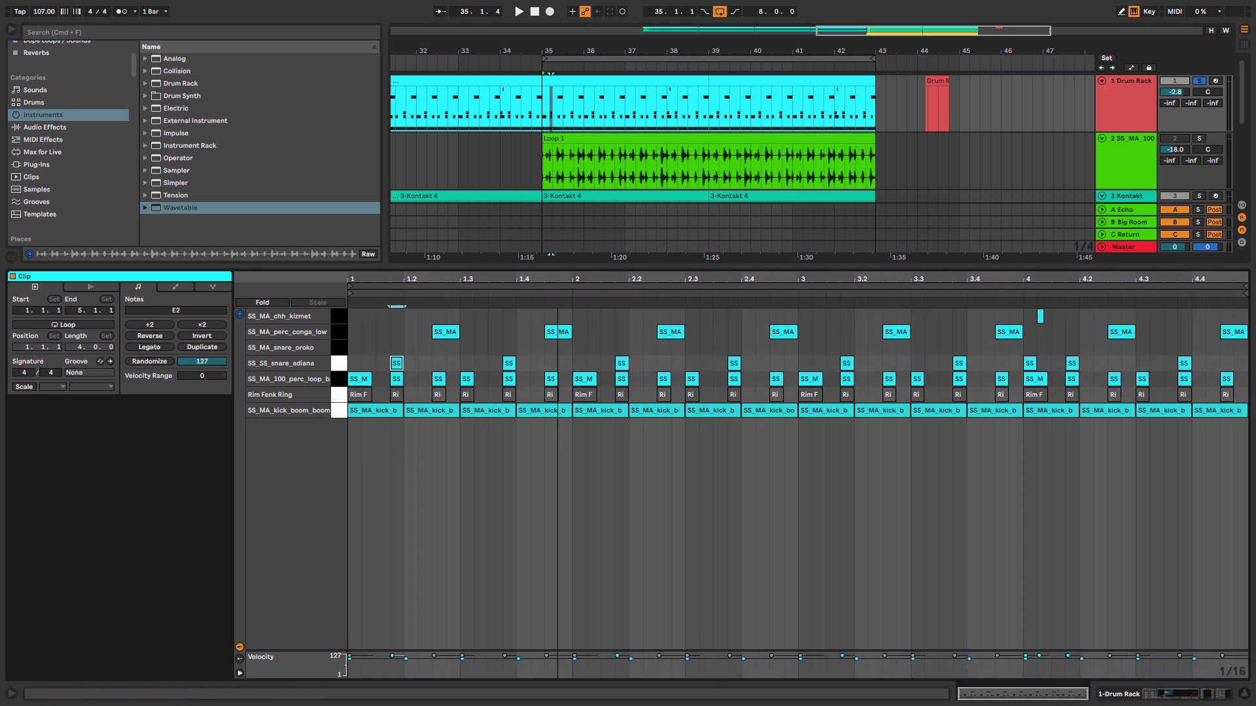
Step: Play from 4.1.2 and show the Drum Rack devices with the perc loop sample
click(1041, 314)
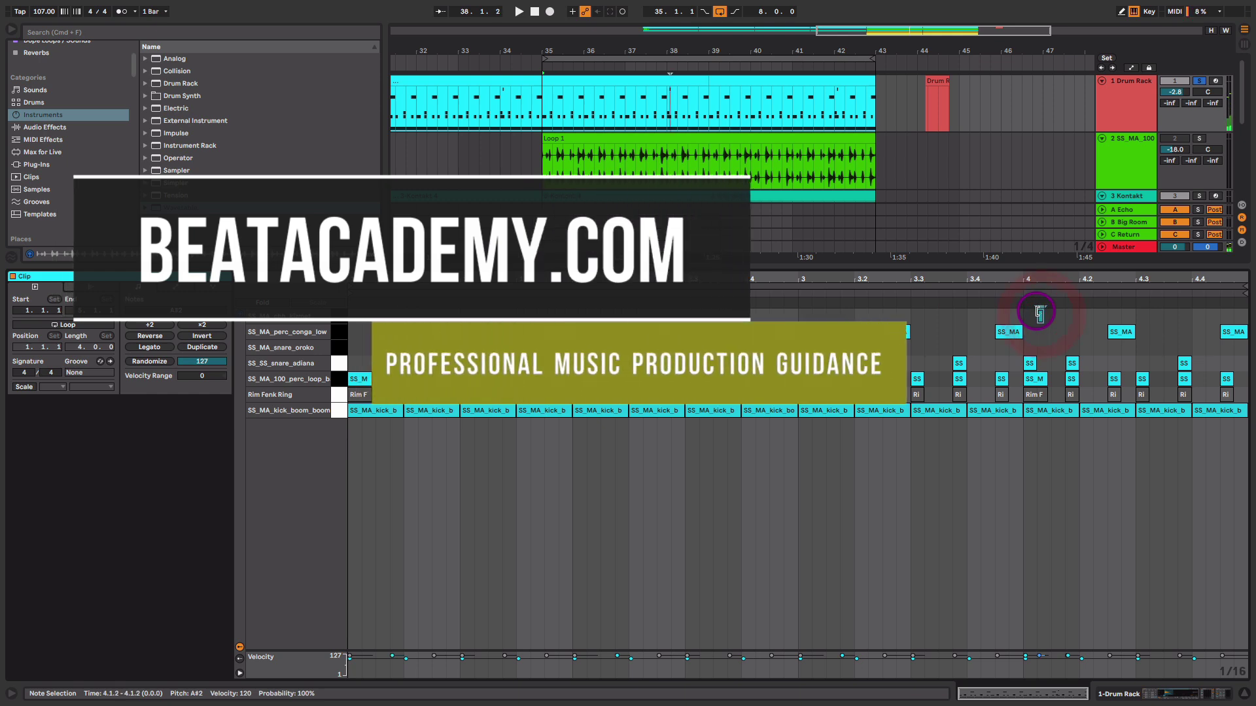
click(966, 293)
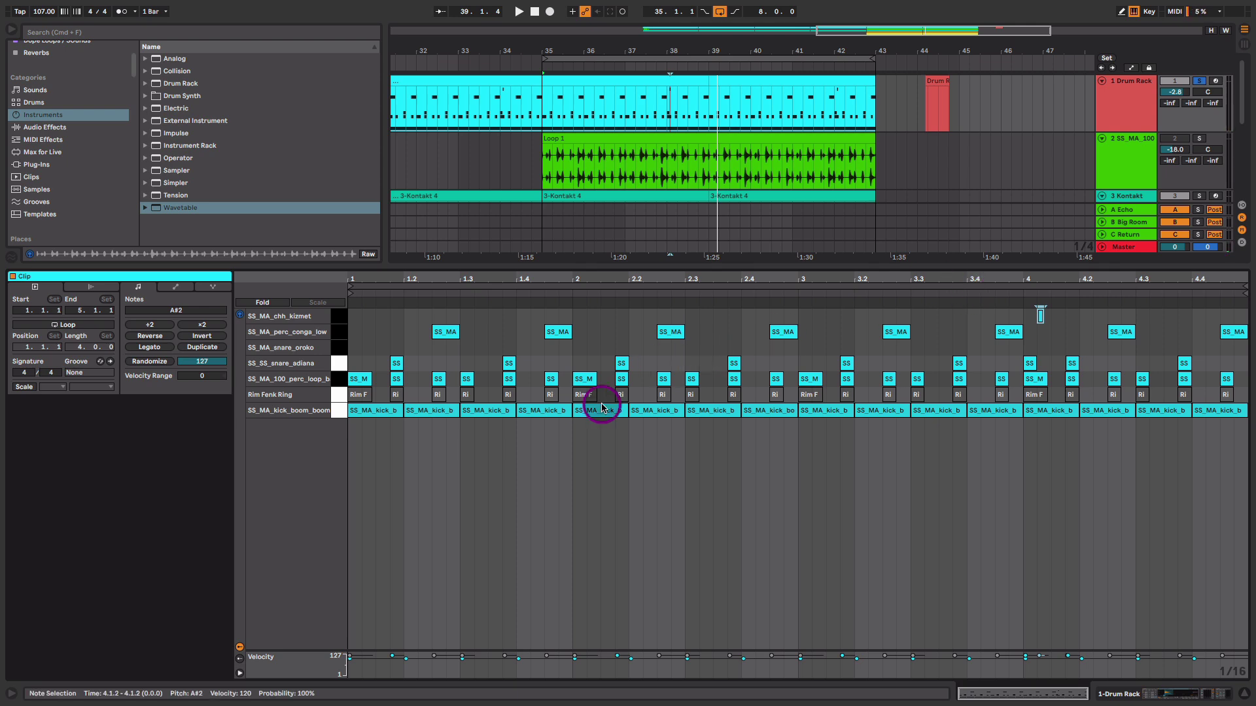
key(shift+Tab)
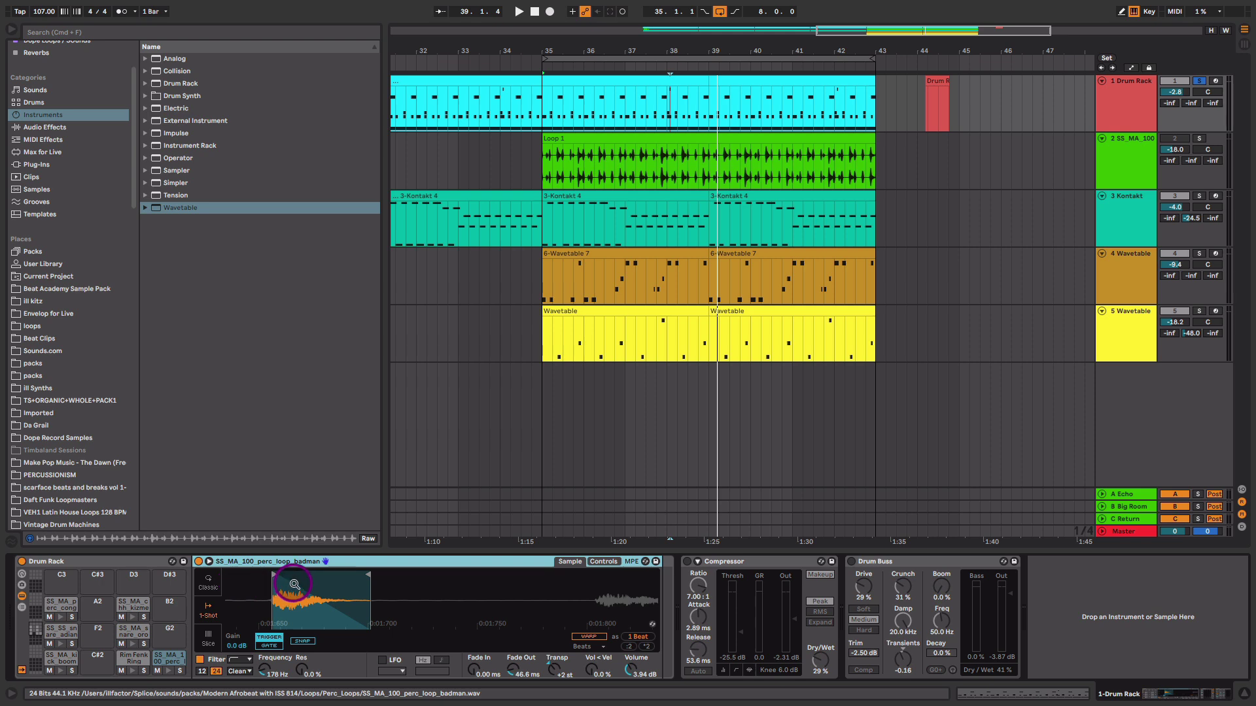
Step: Preview the D#2 perc loop and try cutting then raising its fade-out
click(168, 662)
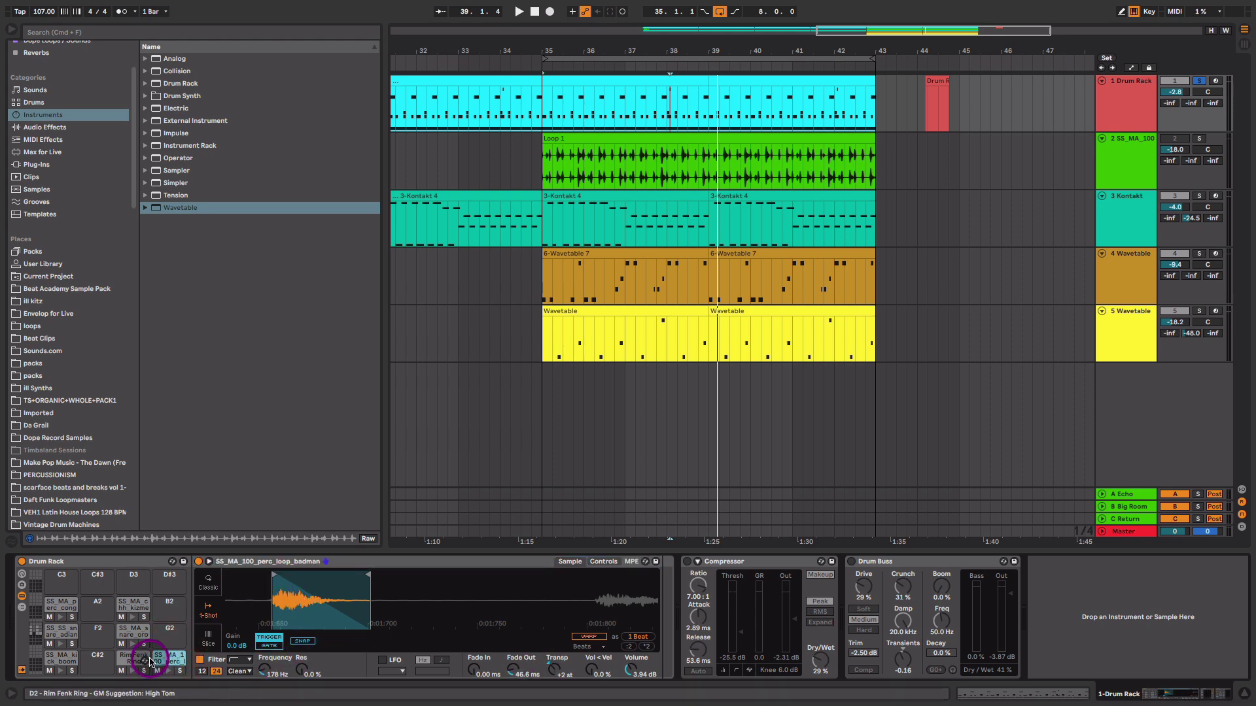
click(168, 674)
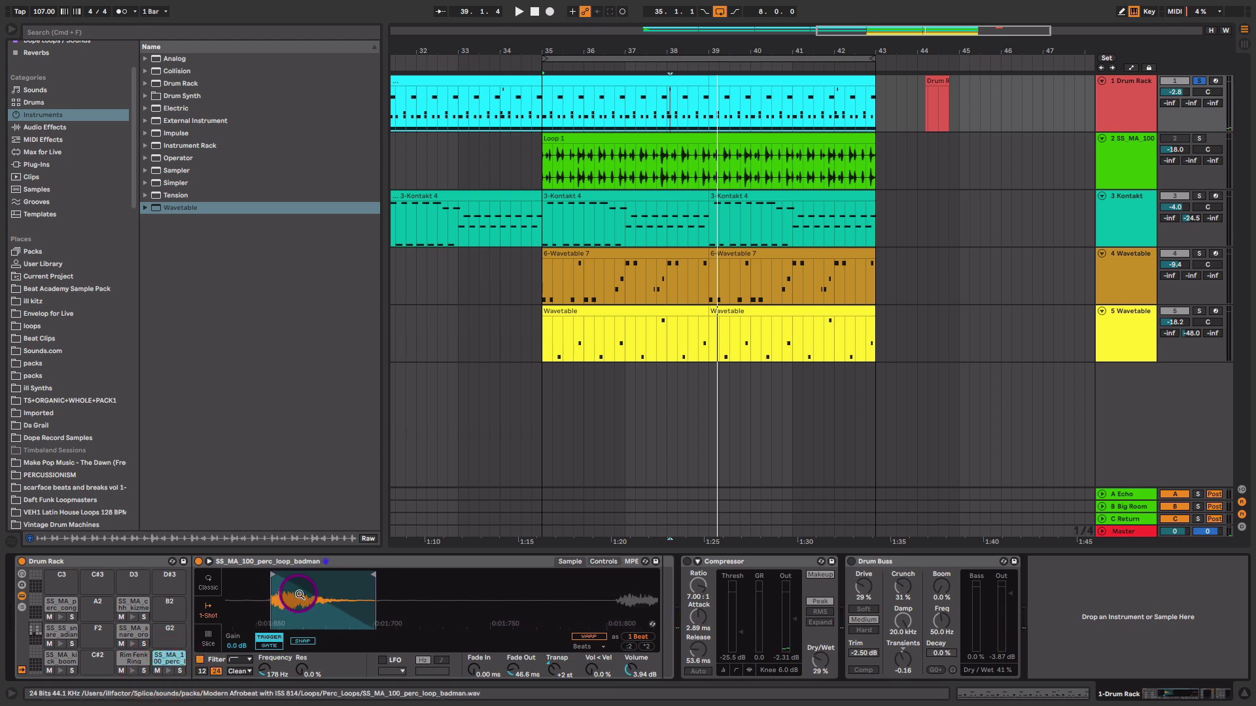
drag(516, 682, 516, 703)
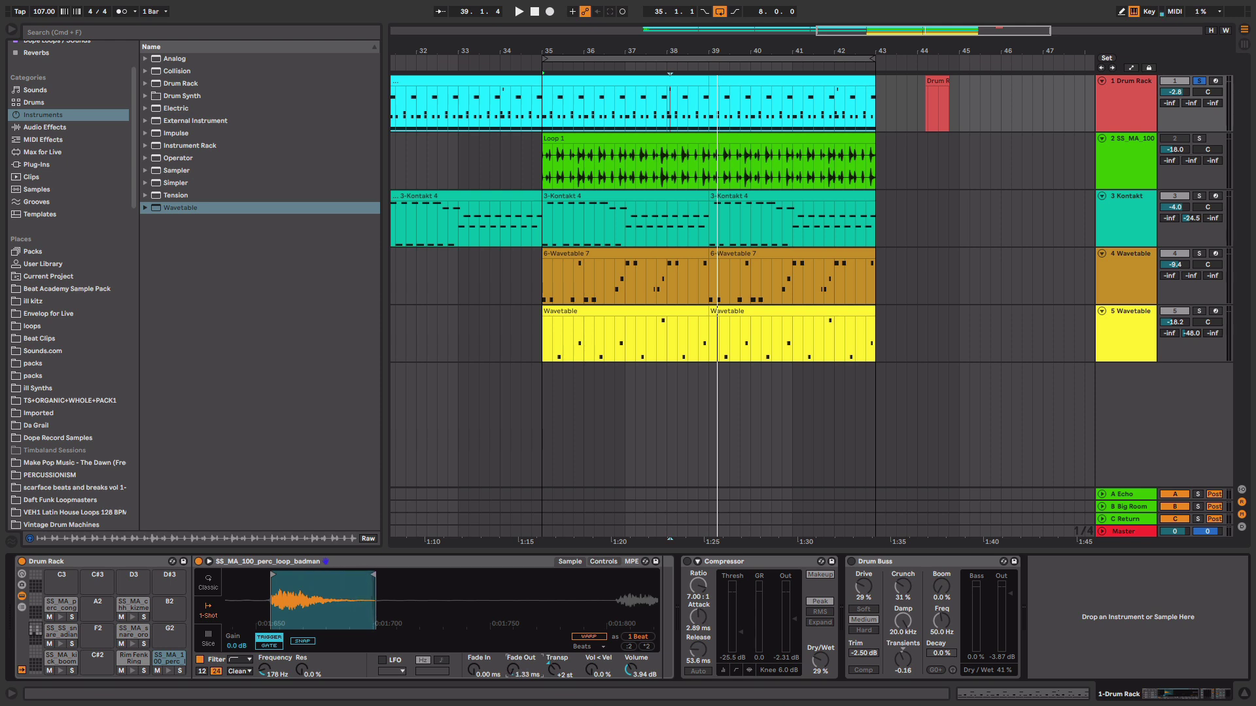
click(165, 673)
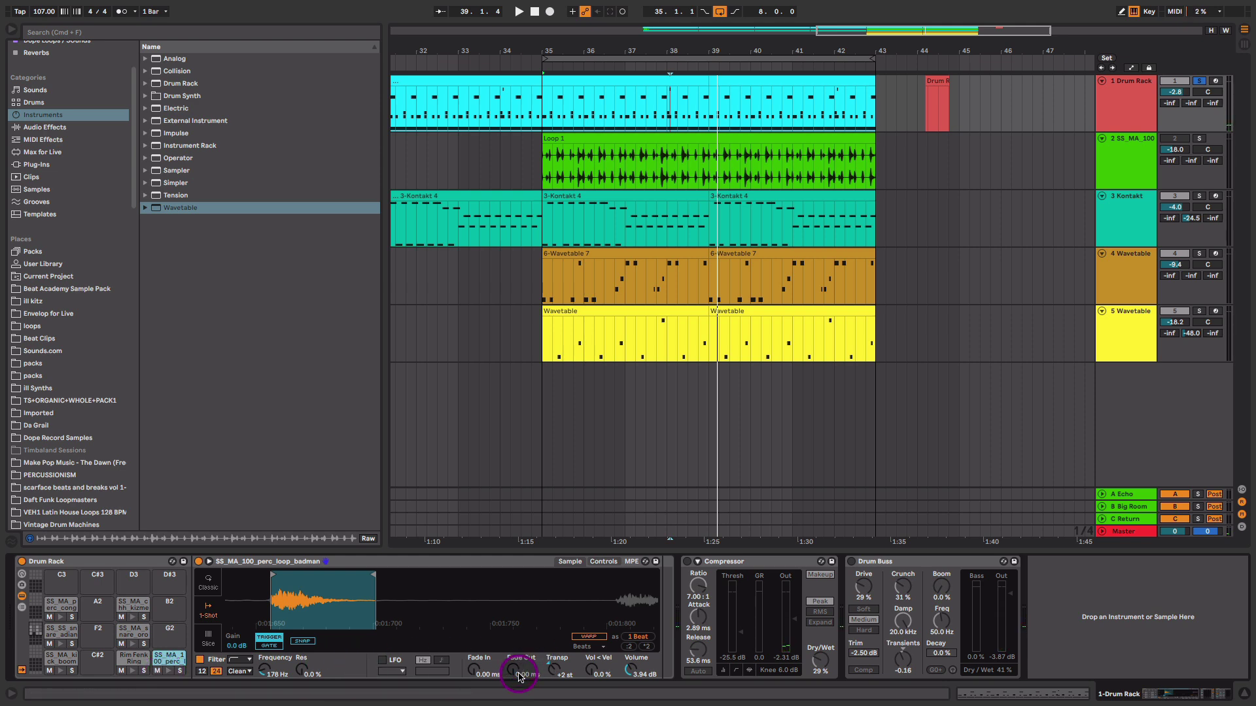
mouse_move(518, 673)
mouse_down()
mouse_move(518, 651)
mouse_move(518, 674)
mouse_up()
Step: Shorten the perc loop sample's end and retrigger it to listen
drag(375, 574, 296, 575)
click(168, 672)
click(168, 672)
click(168, 672)
click(168, 672)
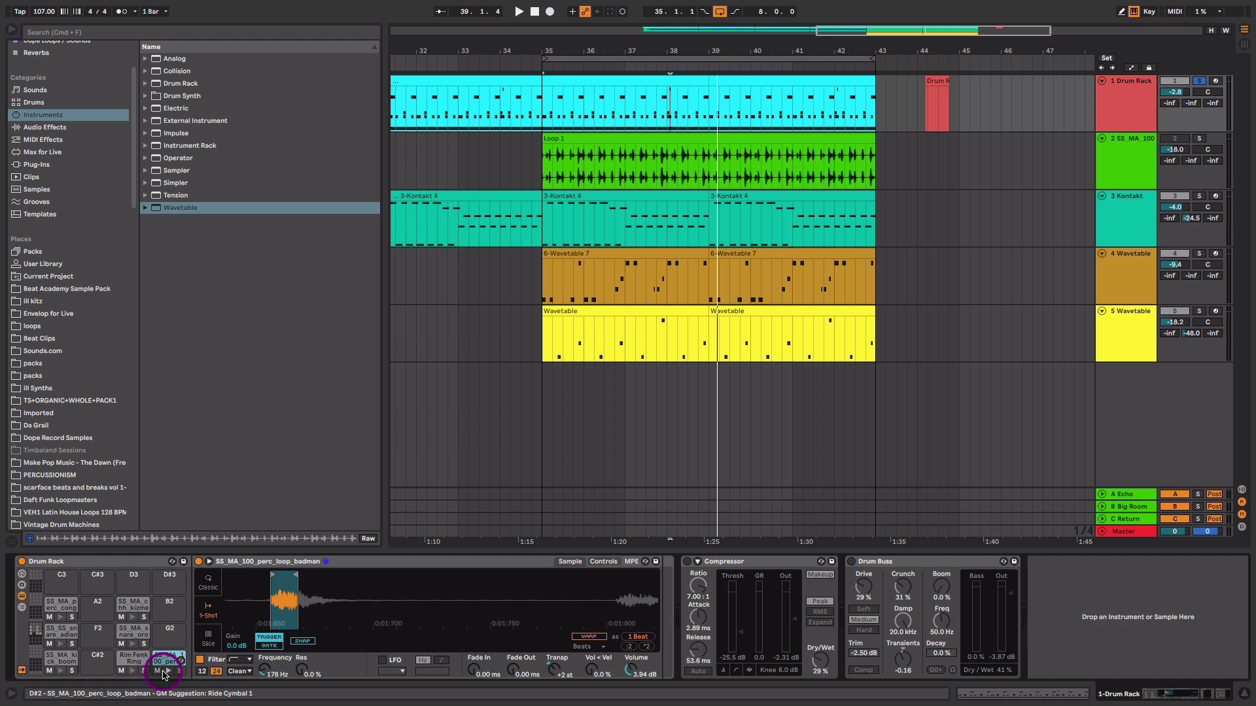
Step: Zoom in on the sample and set the fade-out to 65.7 ms, auditioning it
drag(335, 590, 320, 628)
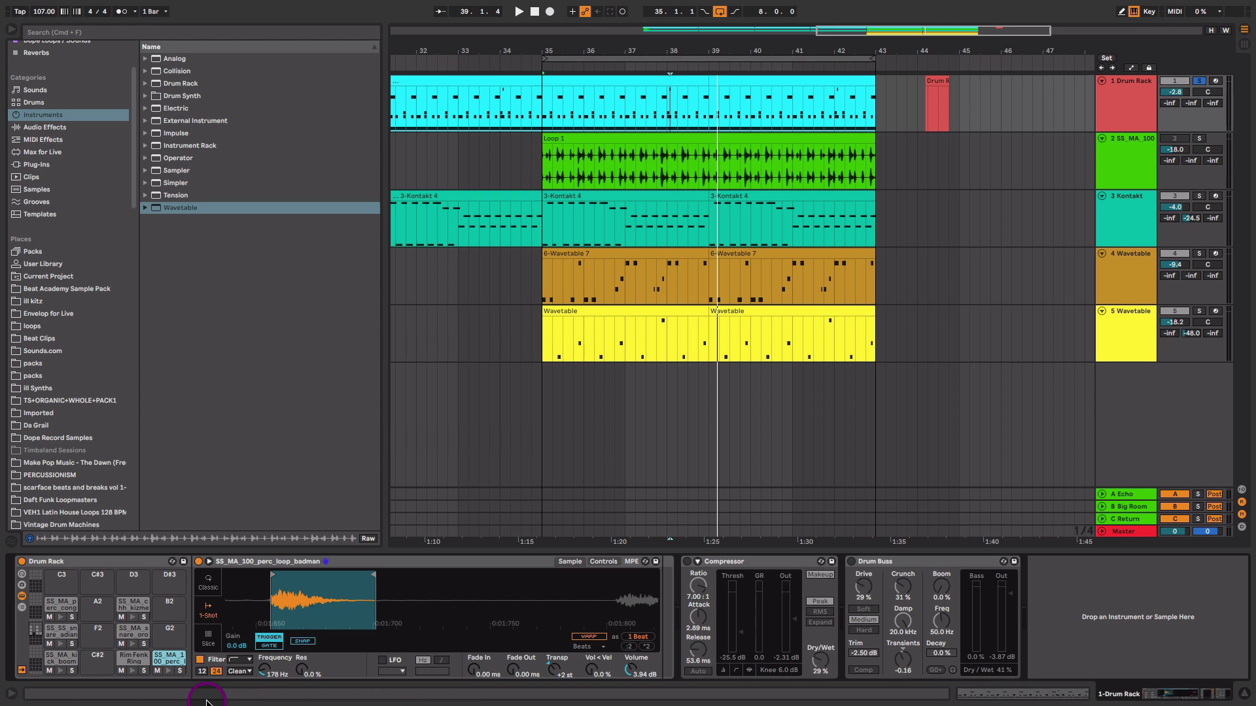
drag(514, 671, 519, 647)
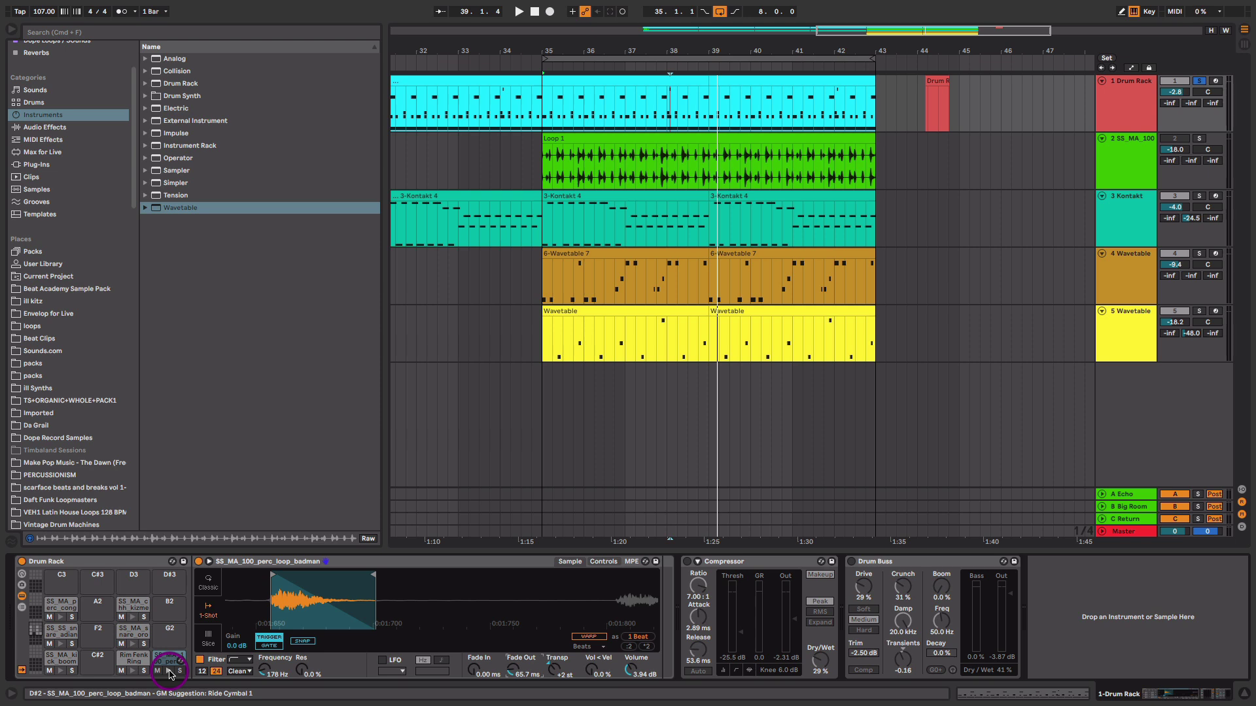
click(170, 674)
click(170, 673)
click(169, 674)
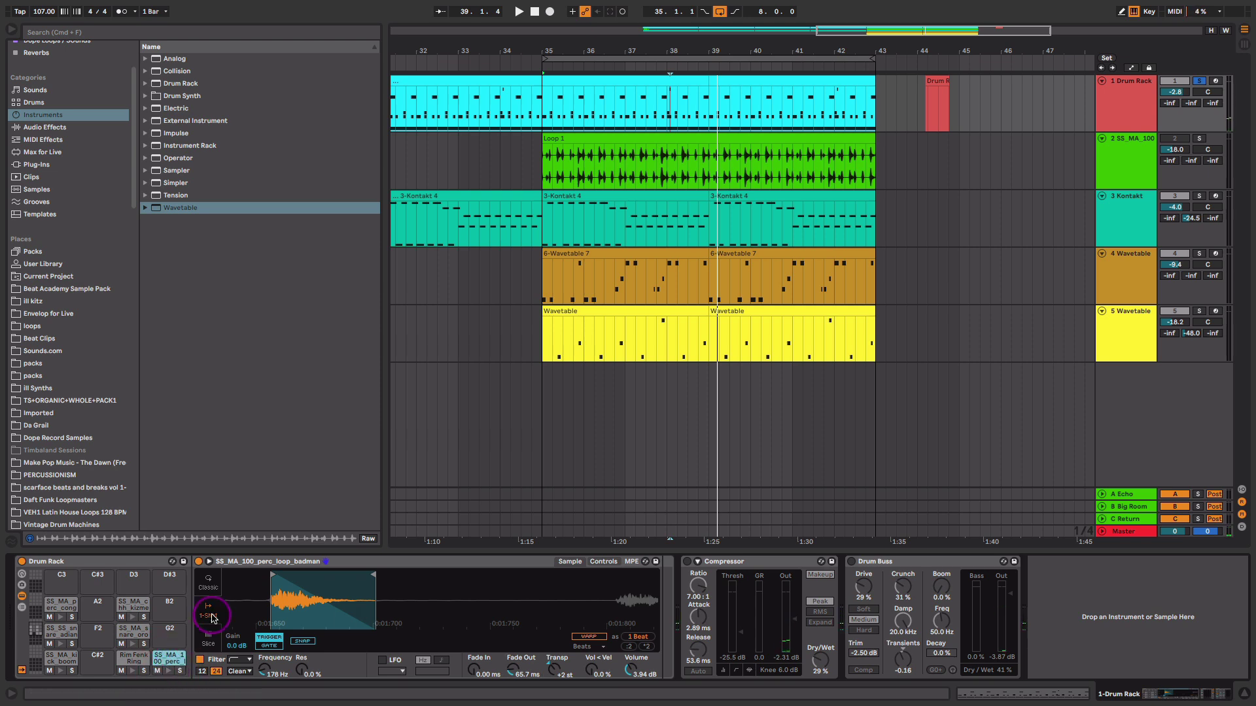
Step: Switch the perc loop Simpler to Classic mode and shape its envelope to -27 dB sustain
click(211, 585)
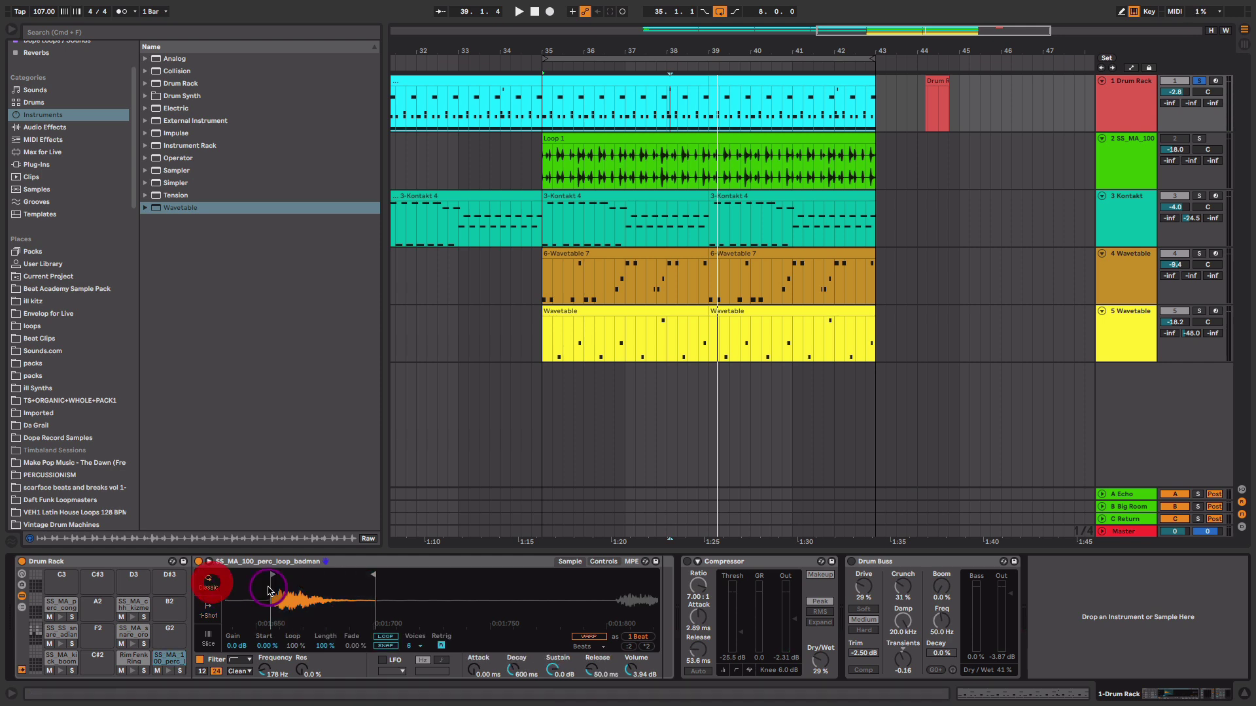
drag(557, 671, 556, 693)
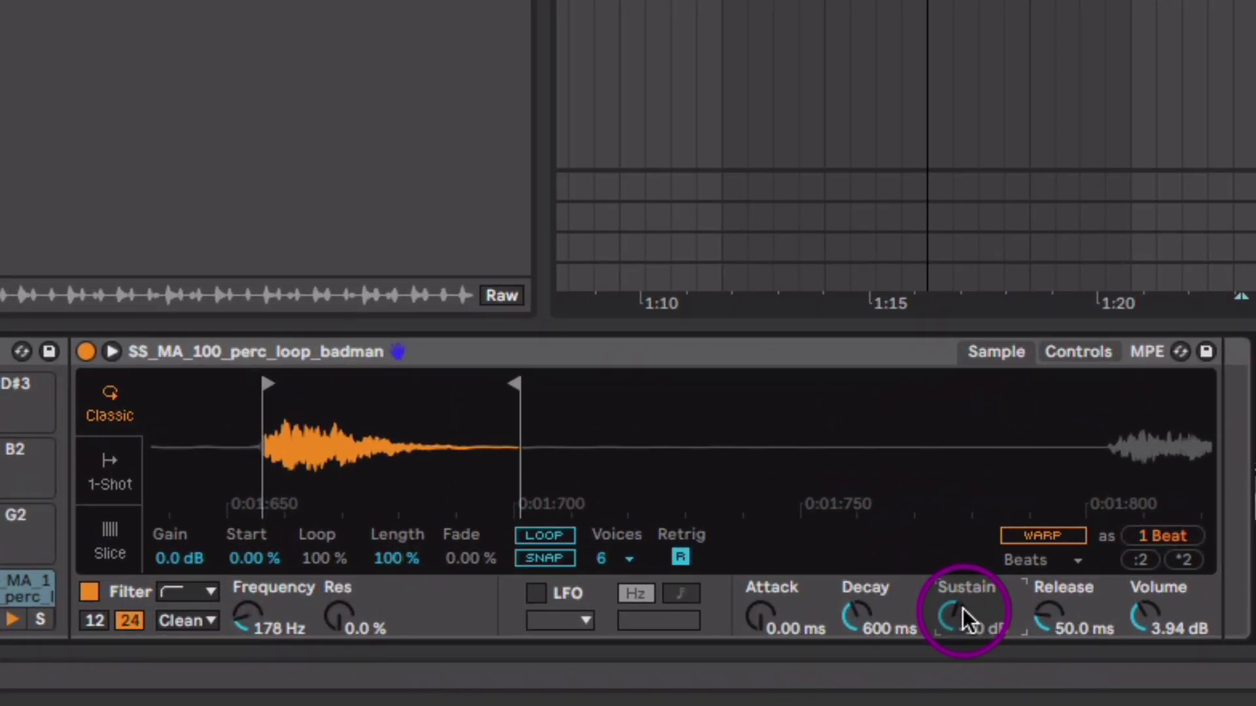
drag(963, 608, 962, 667)
mouse_move(853, 617)
mouse_down()
mouse_move(852, 644)
mouse_move(853, 605)
mouse_up()
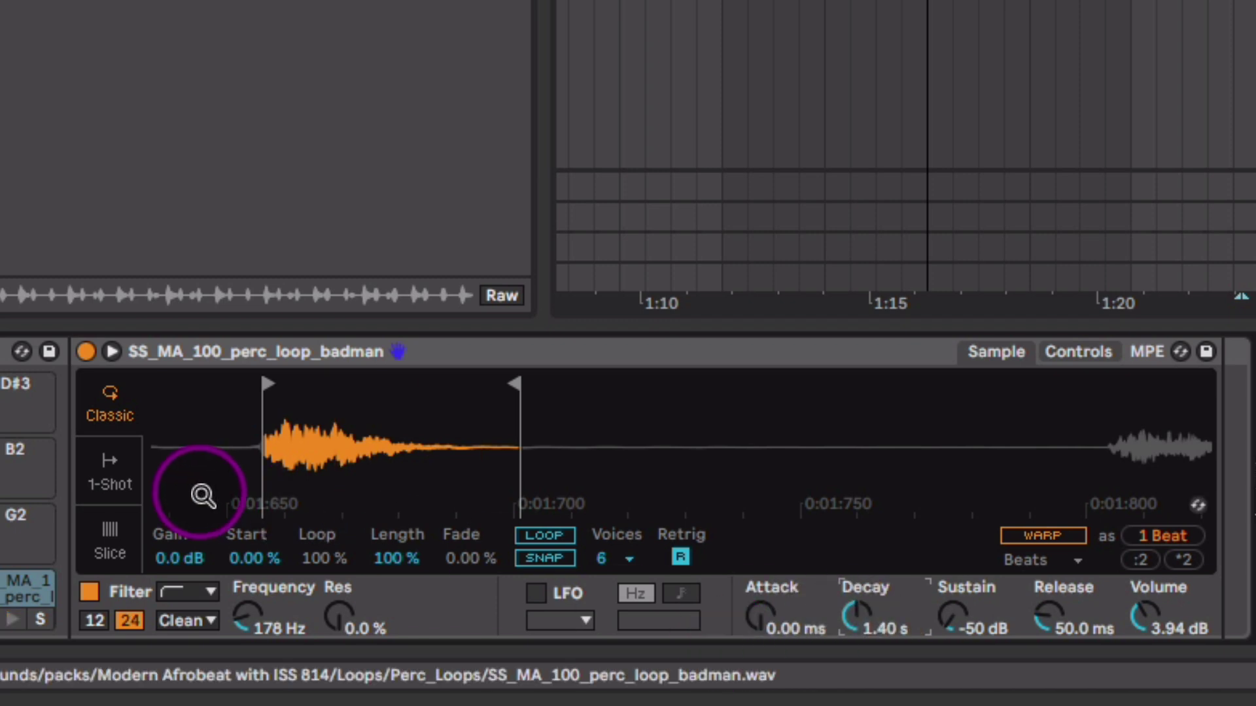
drag(962, 618, 954, 621)
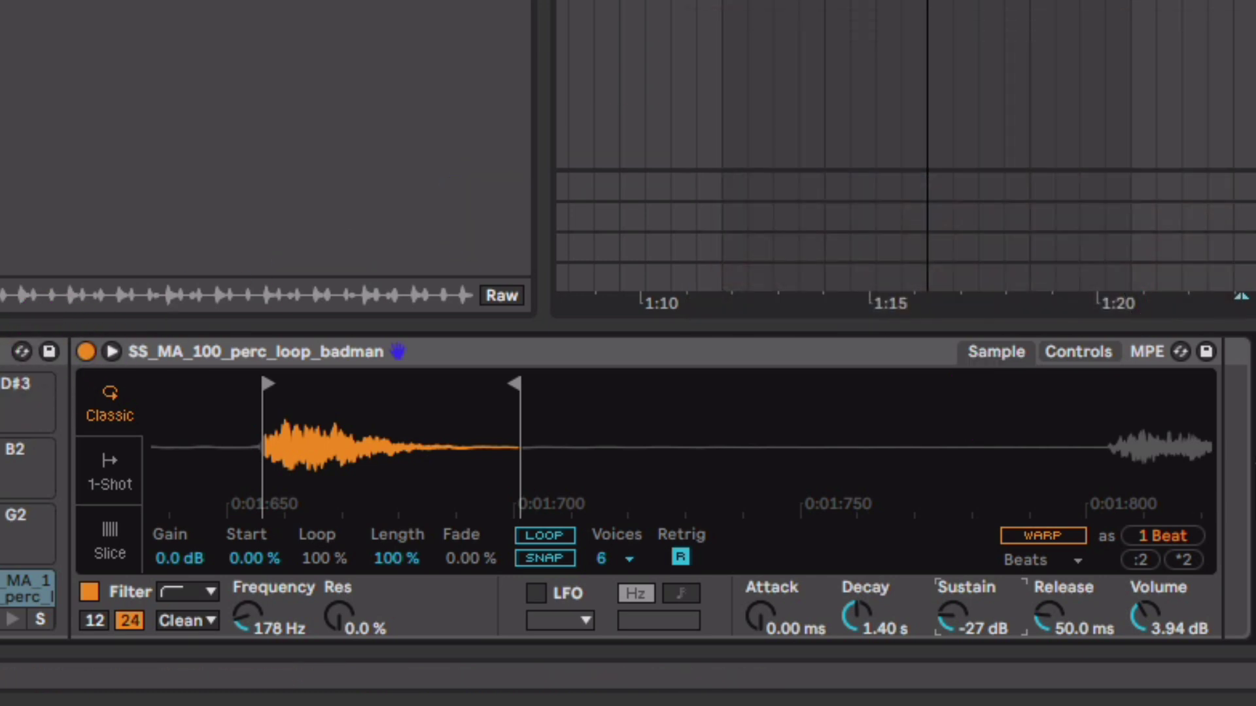
Step: Select the SS_SS_snare_adiana pad, raise Spread from 94% to 100%, and play it
click(16, 392)
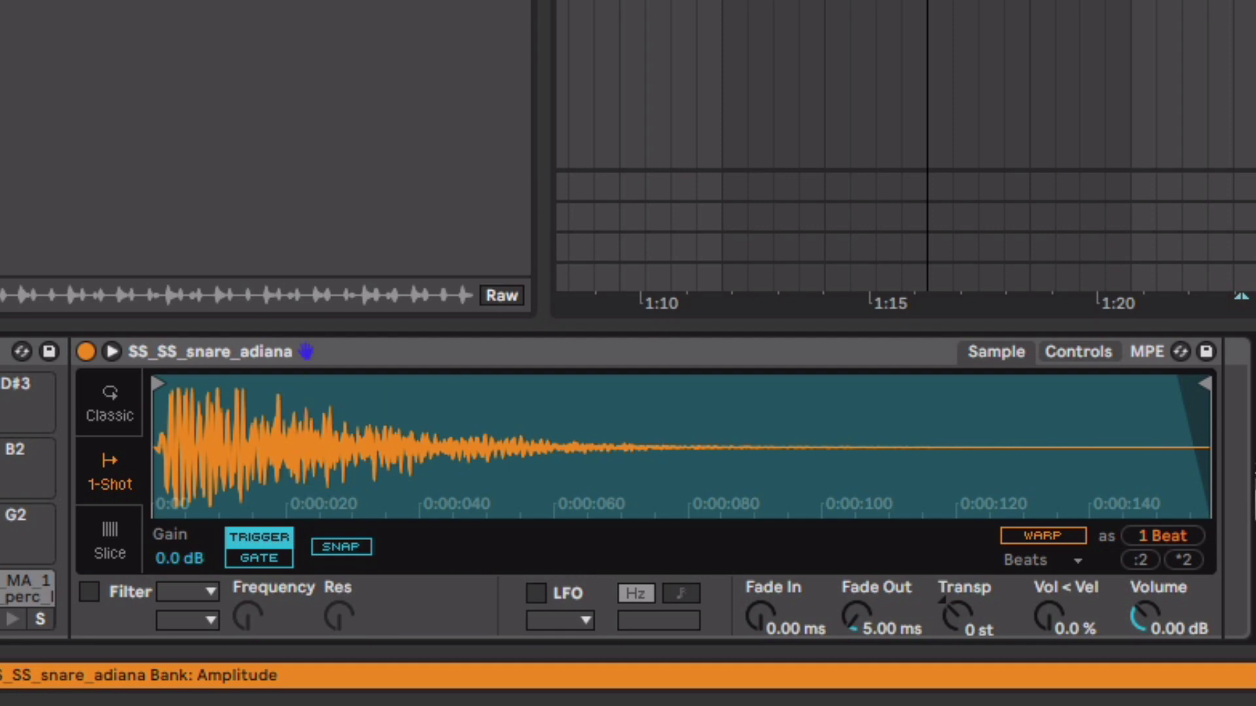
click(1103, 352)
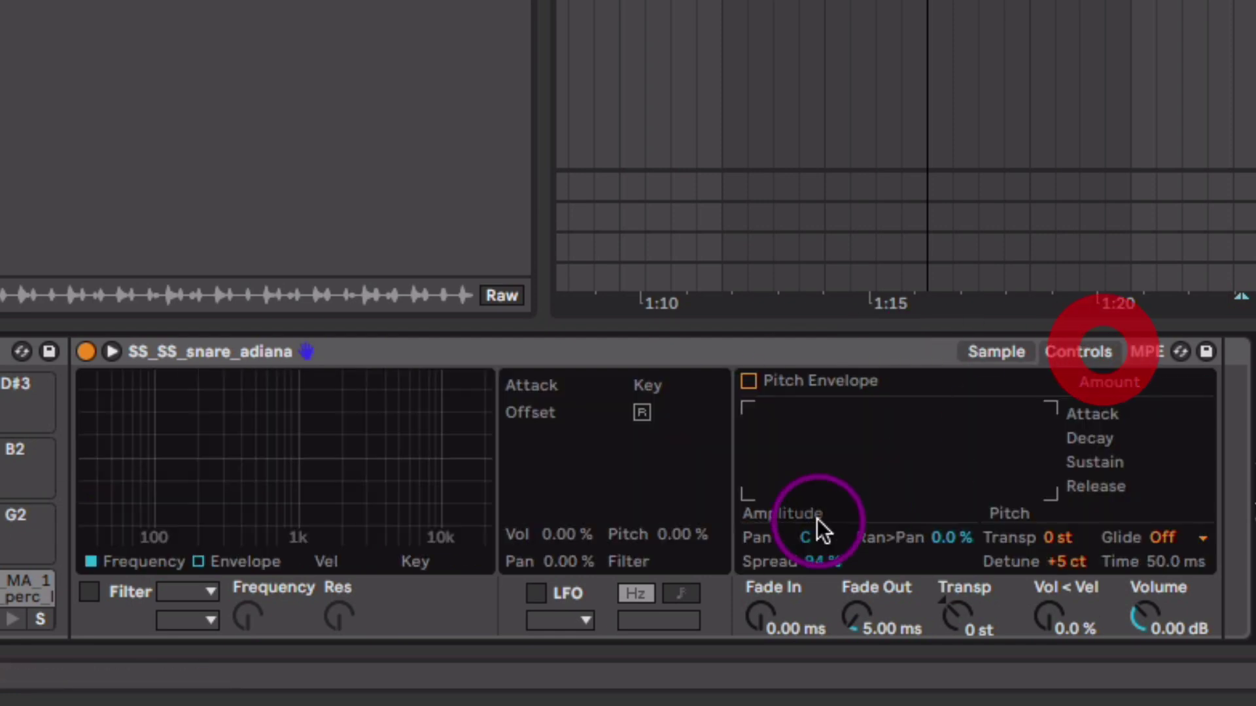
scroll(819, 561, up, 6)
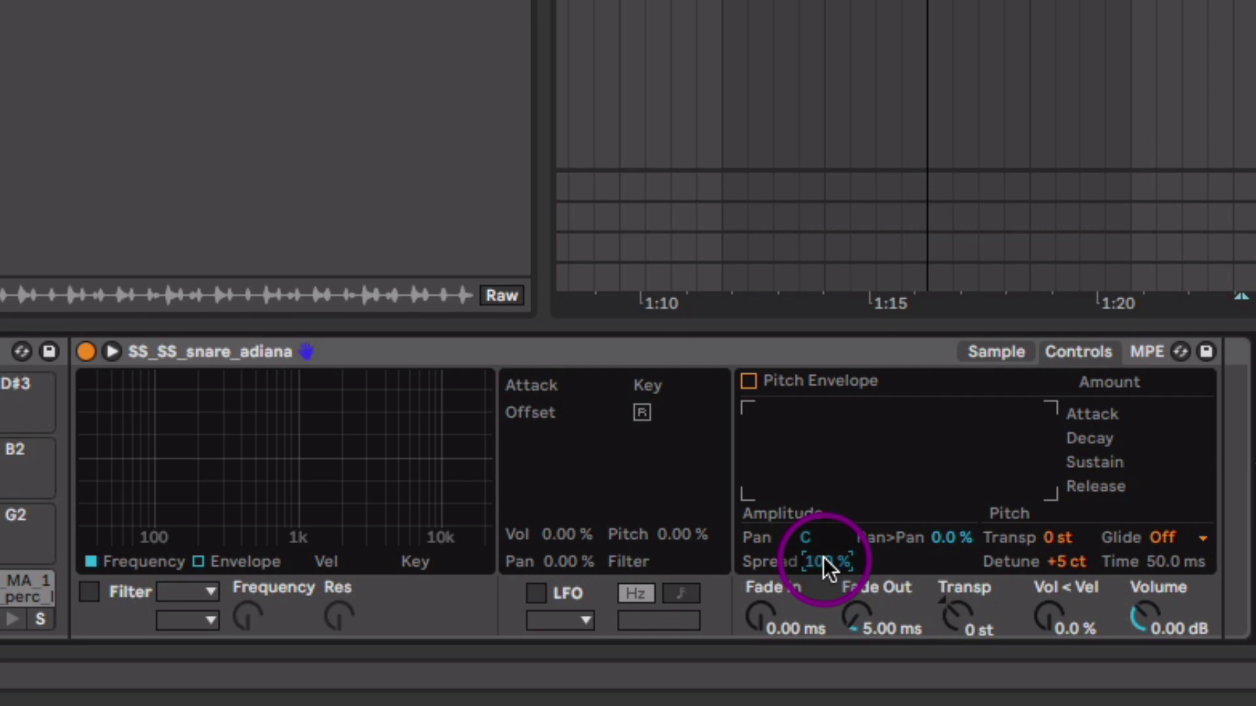
key(space)
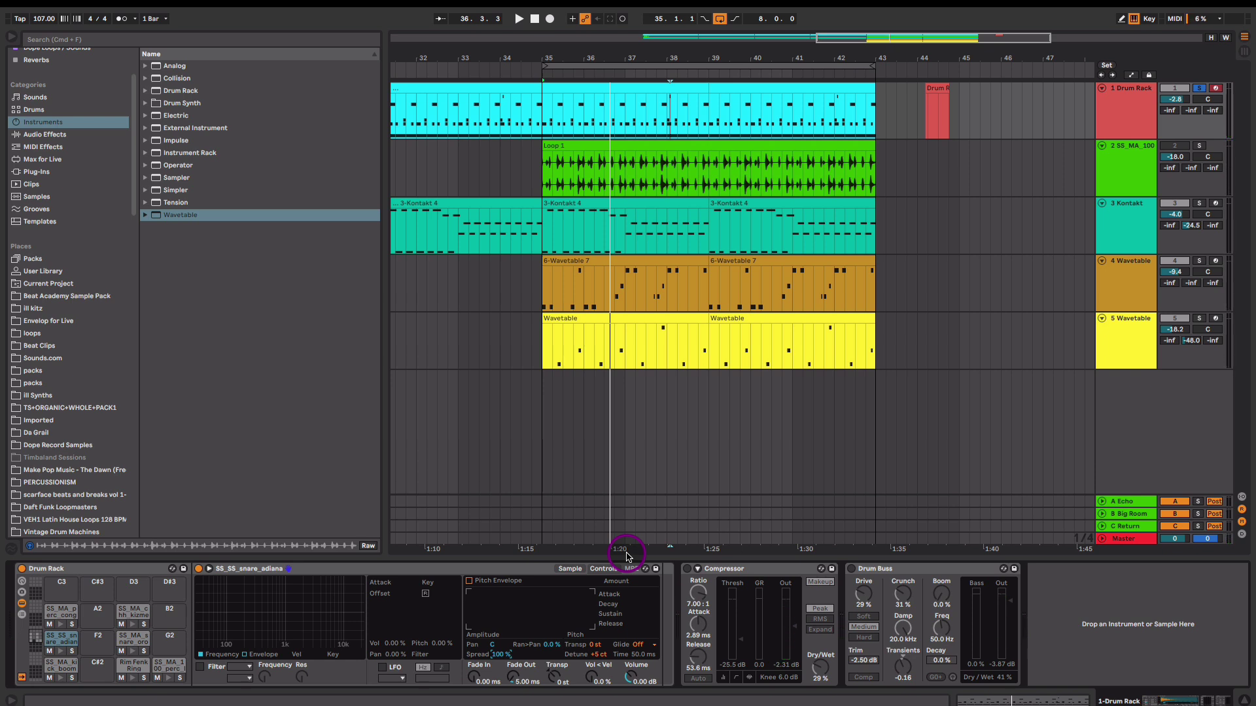
Step: Transpose the SS_SS_snare_adiana sample down to -4 st, auditioning it in playback
click(570, 568)
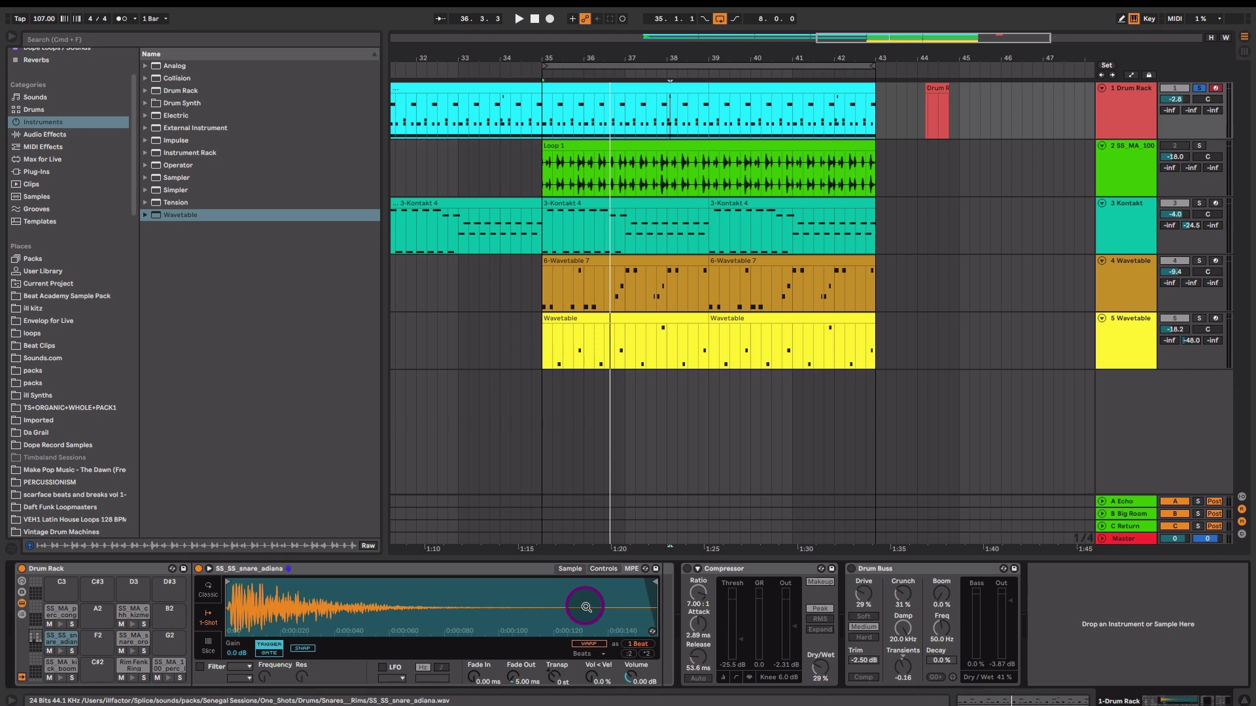
click(557, 681)
drag(557, 681, 557, 682)
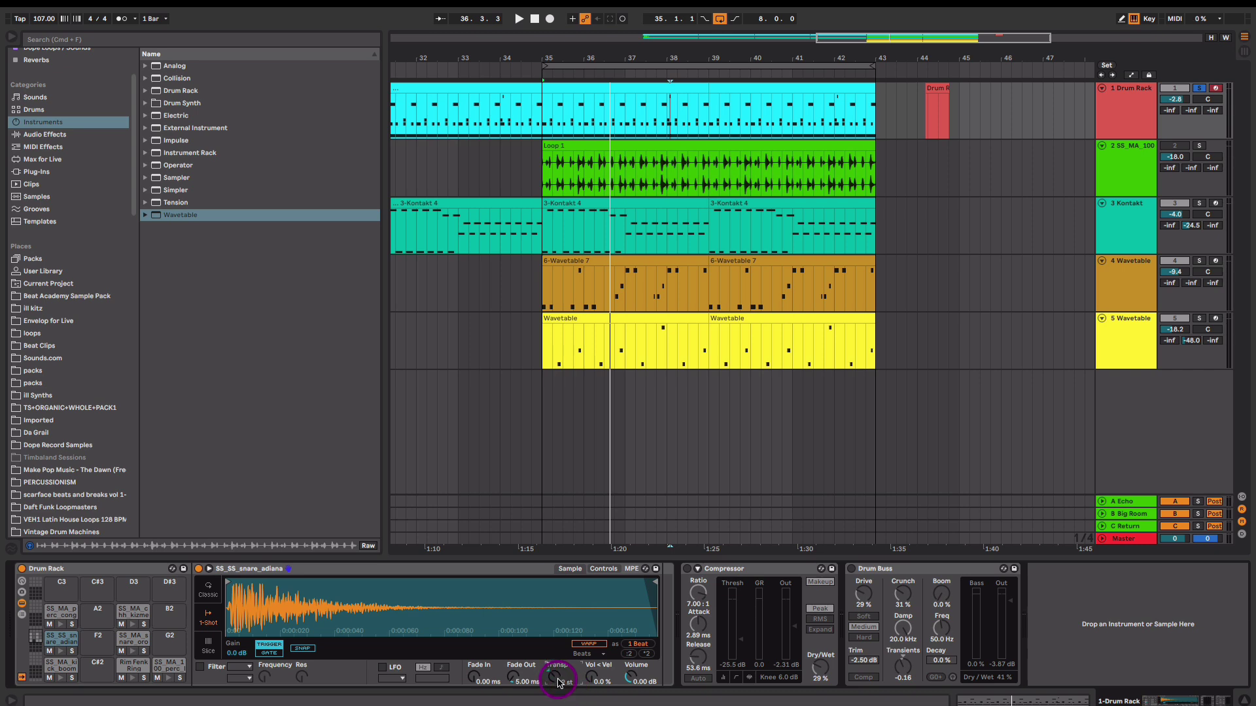
key(space)
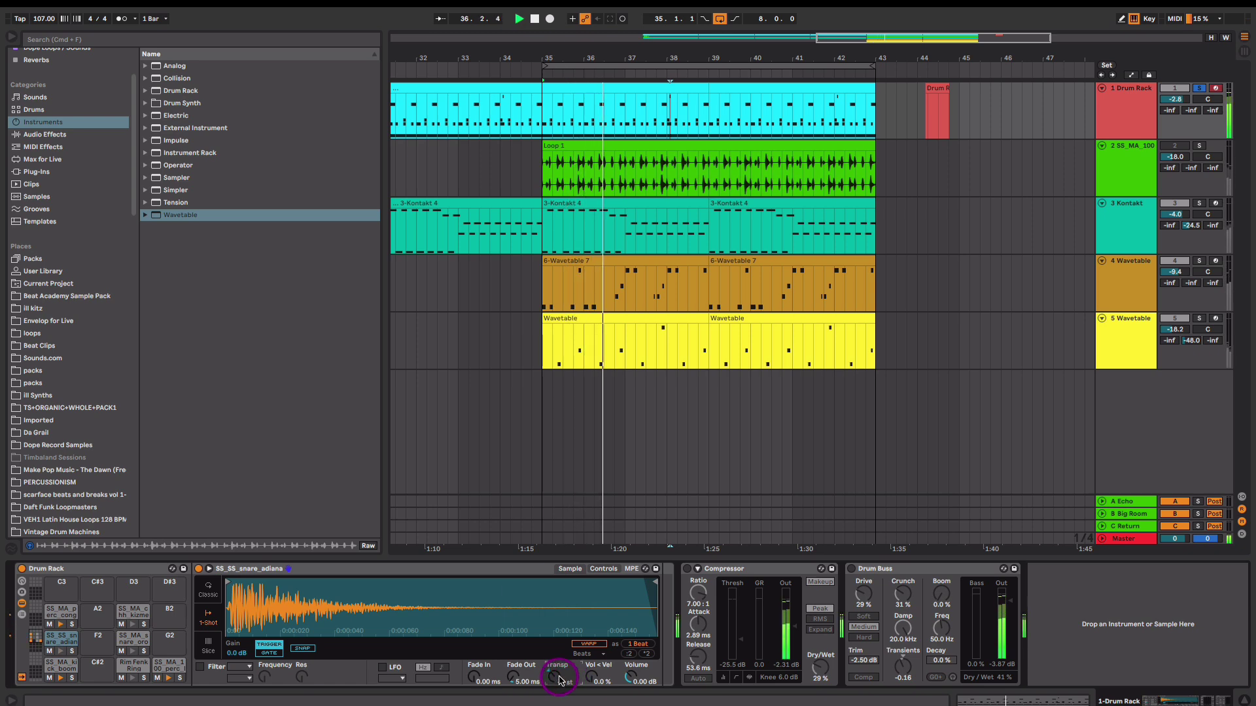
drag(559, 680, 559, 680)
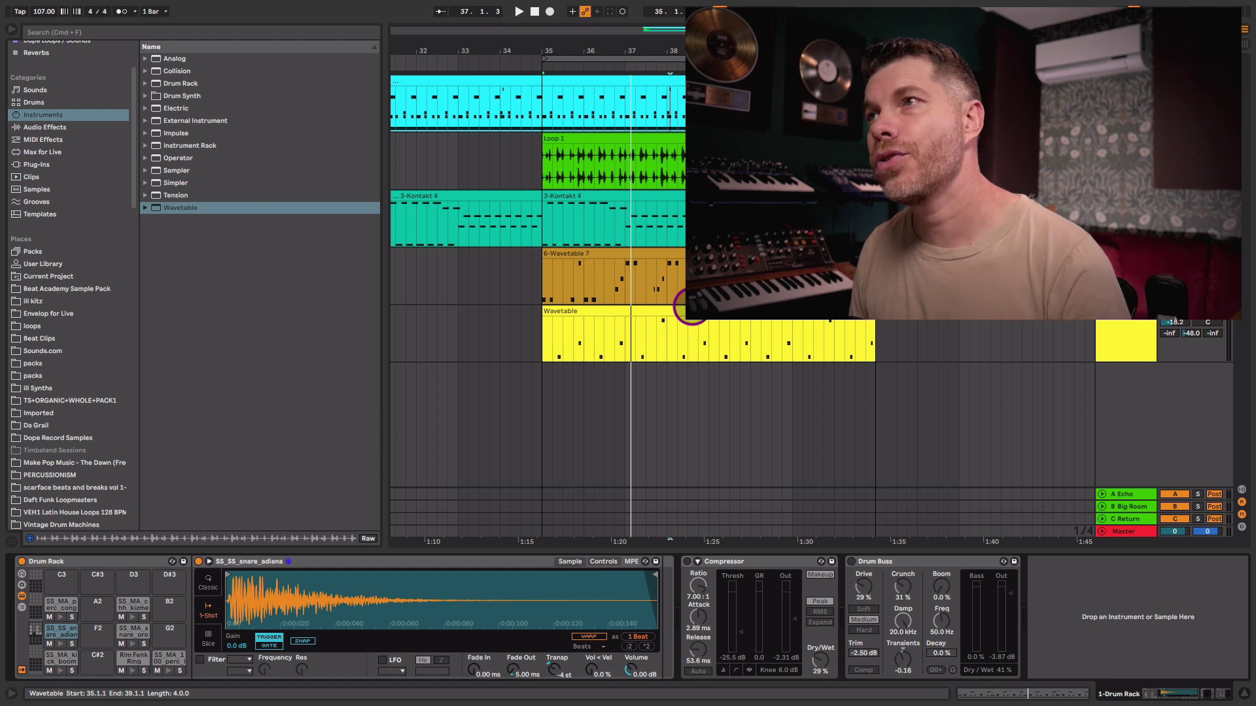
click(683, 302)
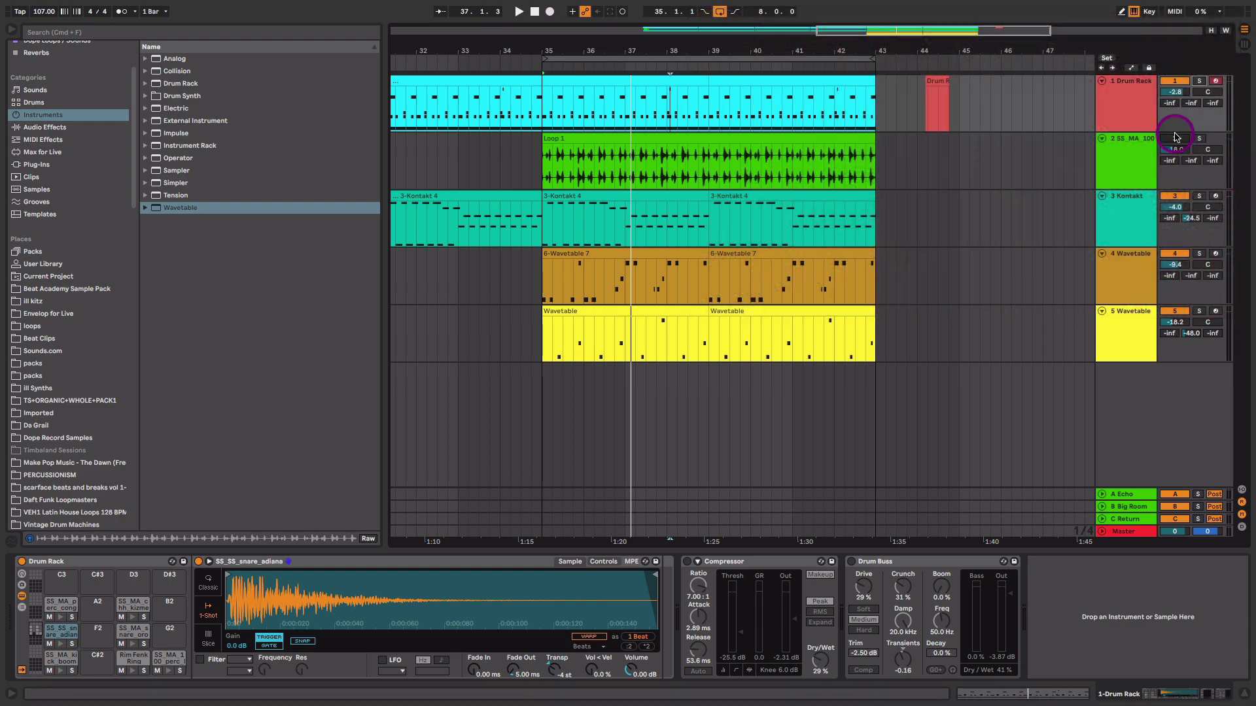
Step: Solo the Loop 1 track, play from bar 35, and zoom in on bars 35–39
click(1199, 138)
click(577, 140)
key(space)
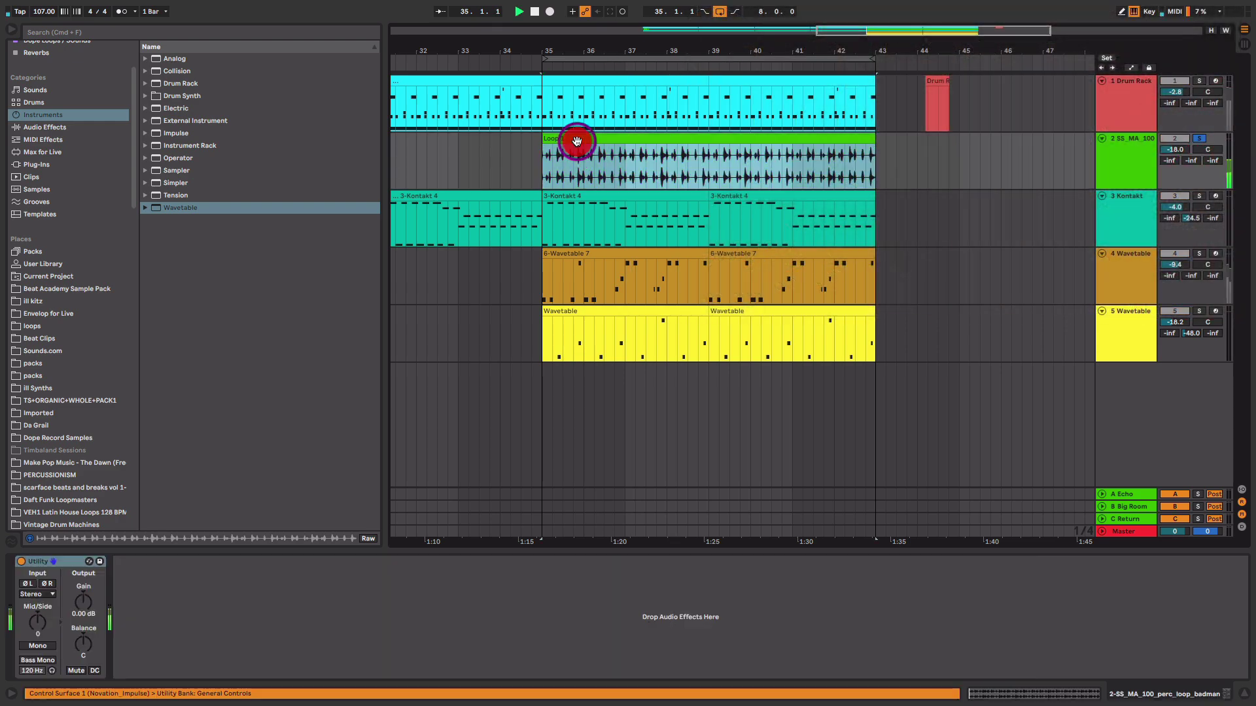
drag(569, 50, 584, 92)
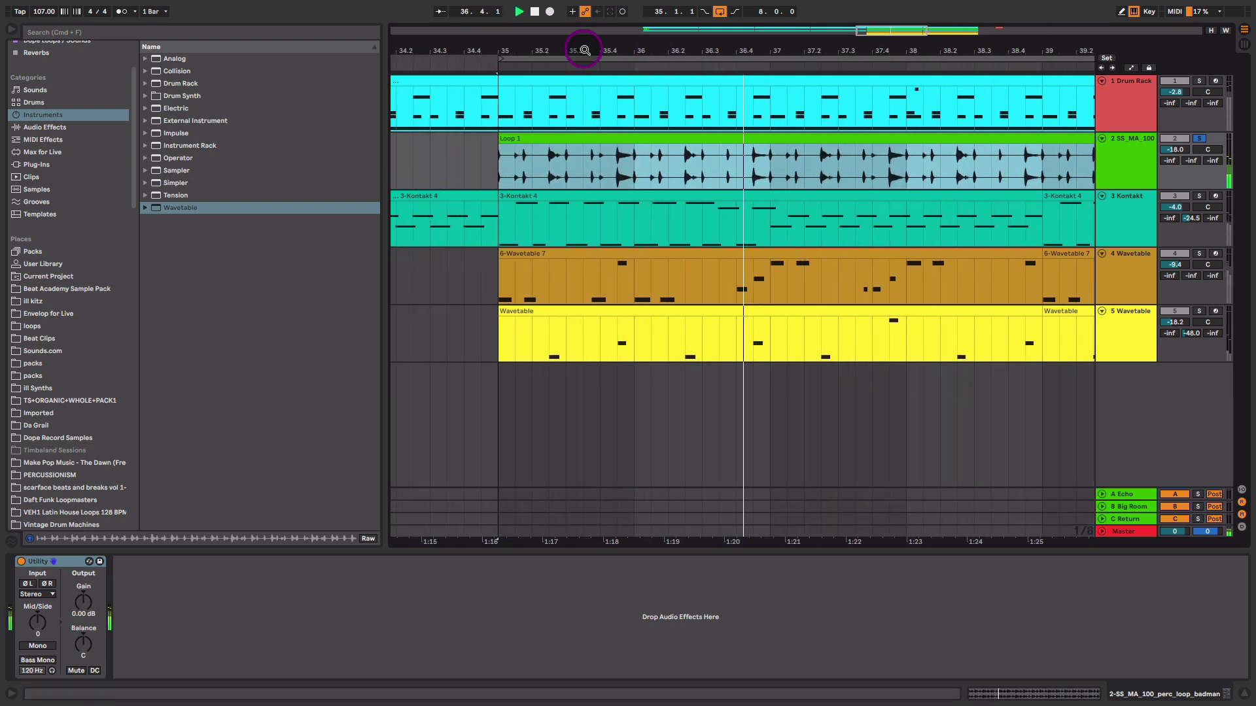
key(space)
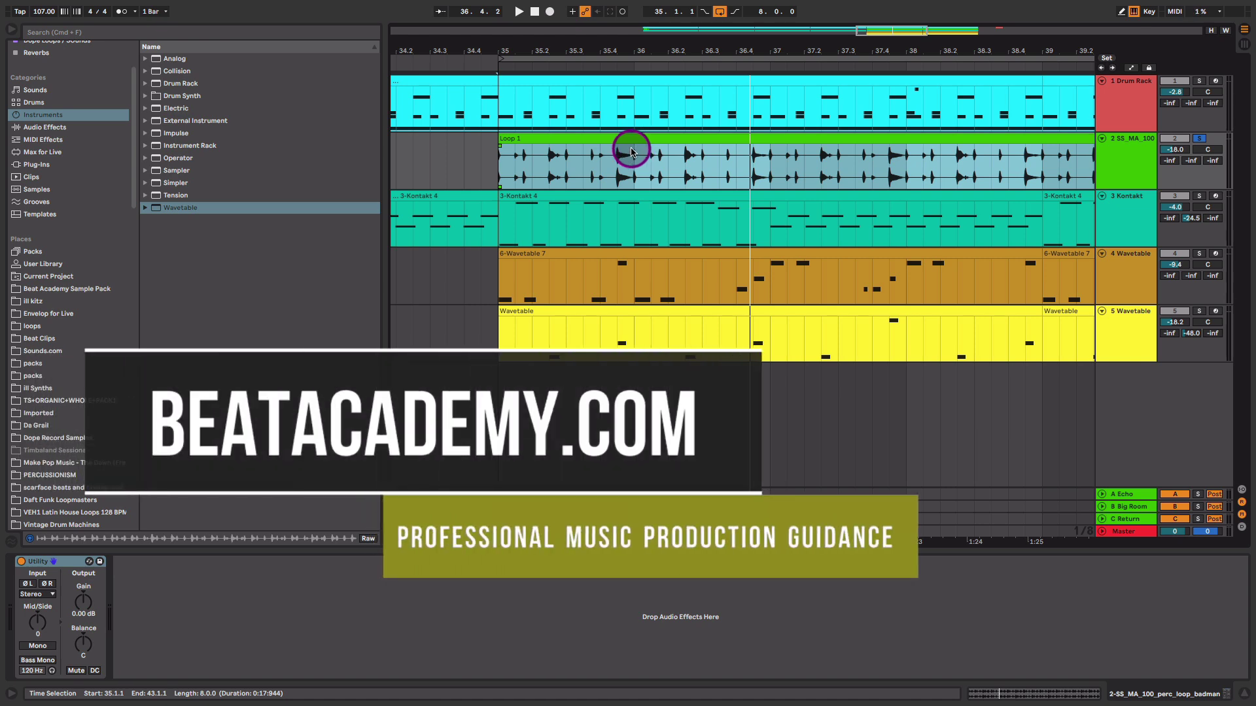
Step: Open Loop 1 and add warp markers on its first three hits while listening
double_click(587, 136)
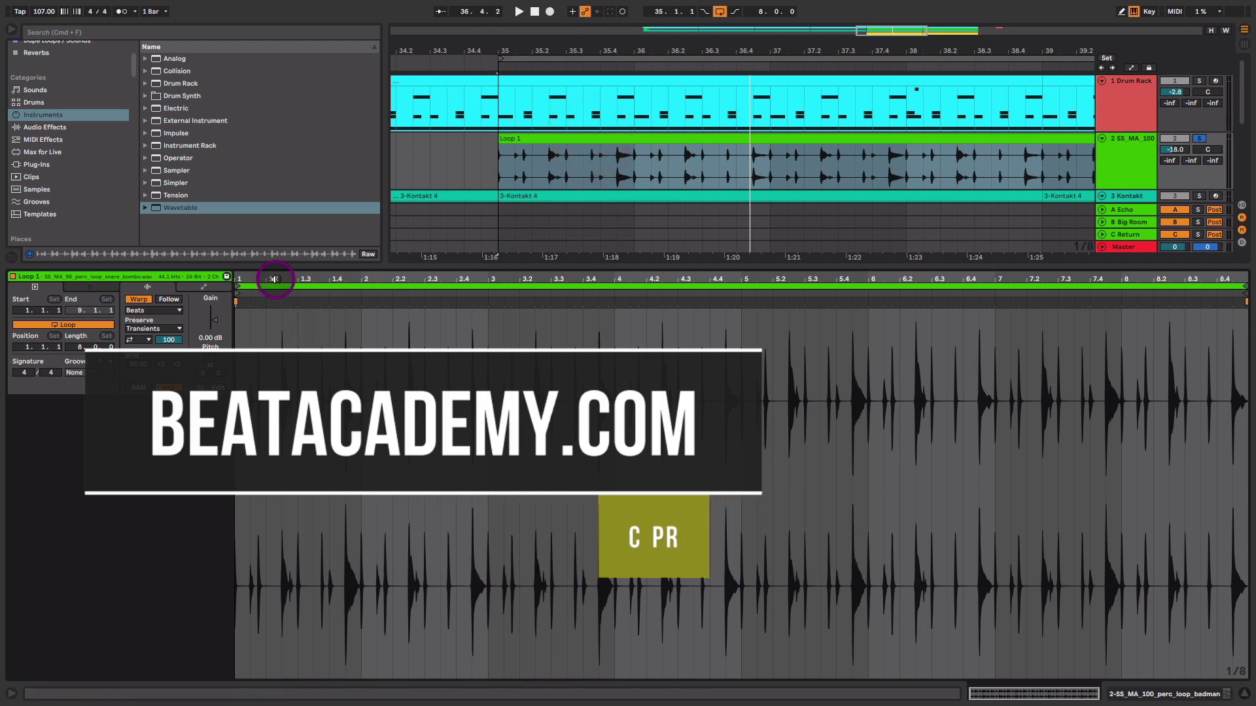
drag(266, 271, 270, 282)
key(space)
click(269, 302)
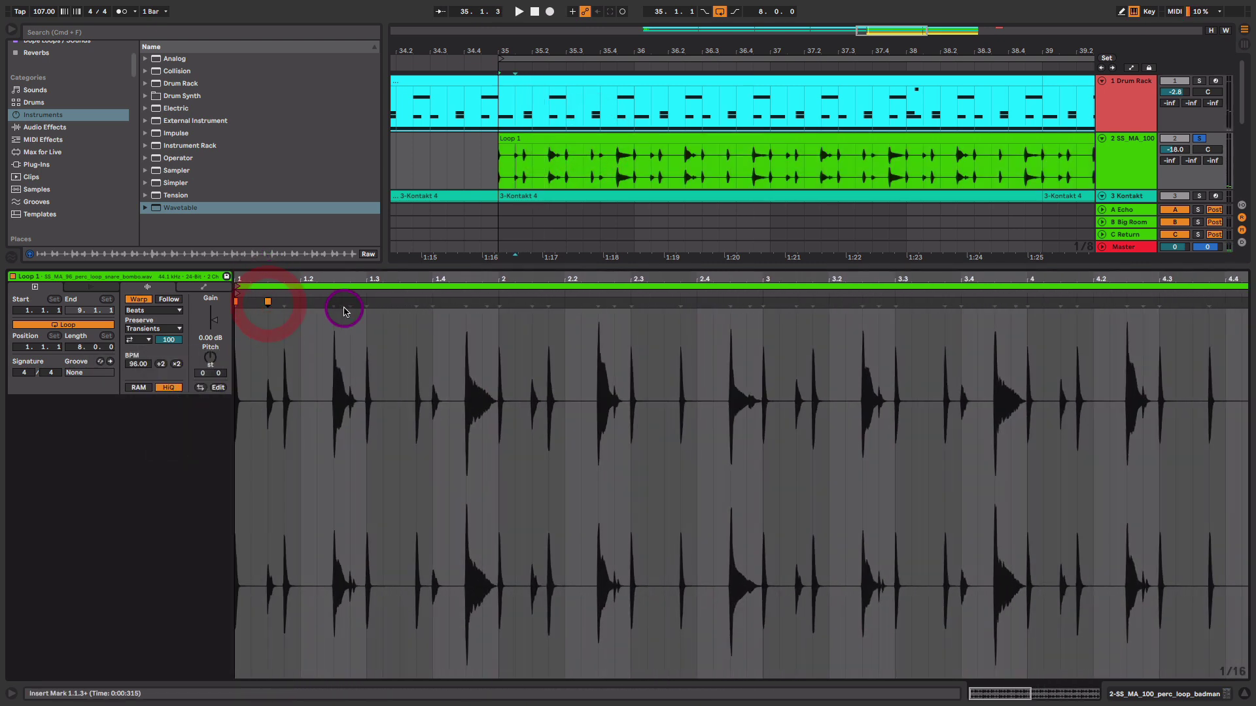
click(334, 301)
click(283, 301)
key(space)
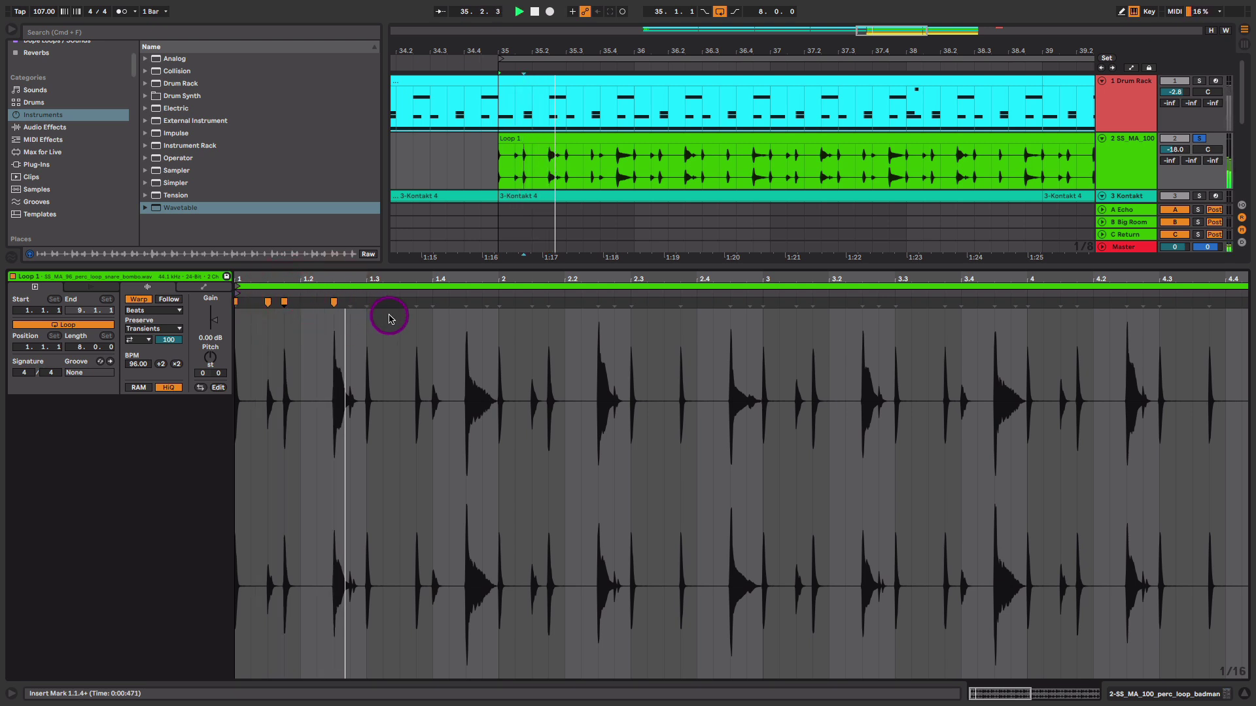
Step: Add two more warp markers in bar 1 and shorten the clip loop to one bar
double_click(465, 302)
key(space)
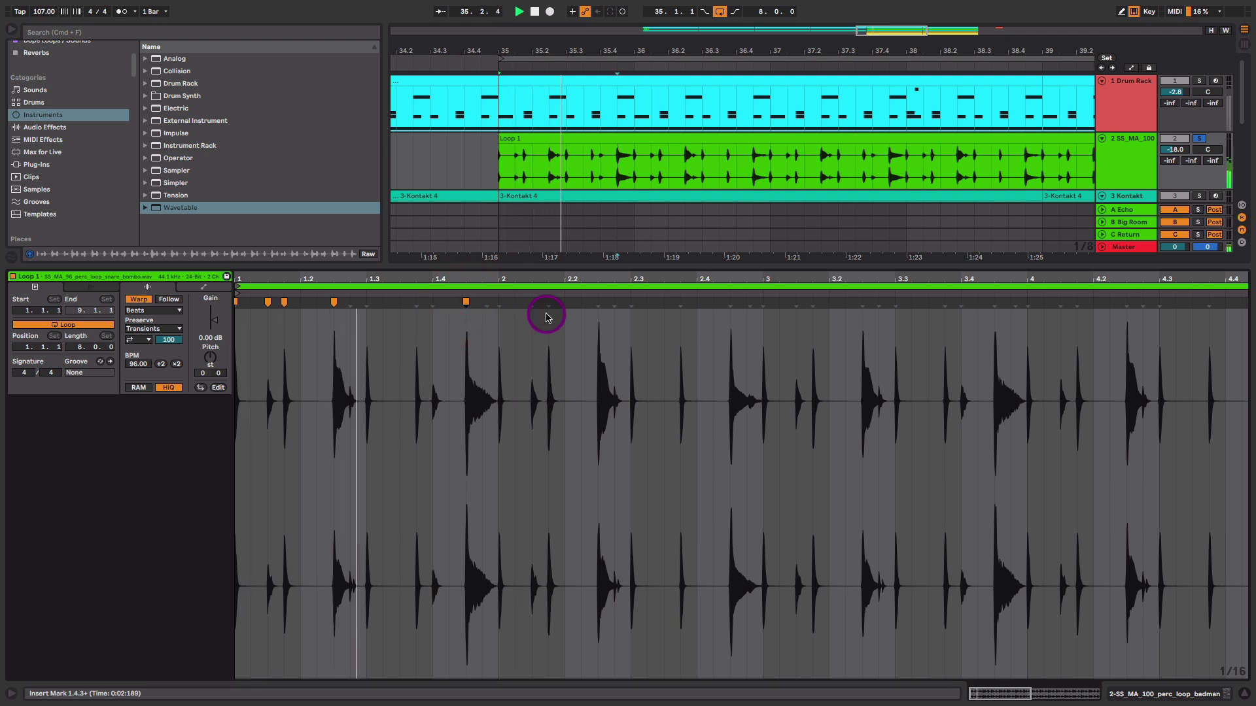
double_click(431, 302)
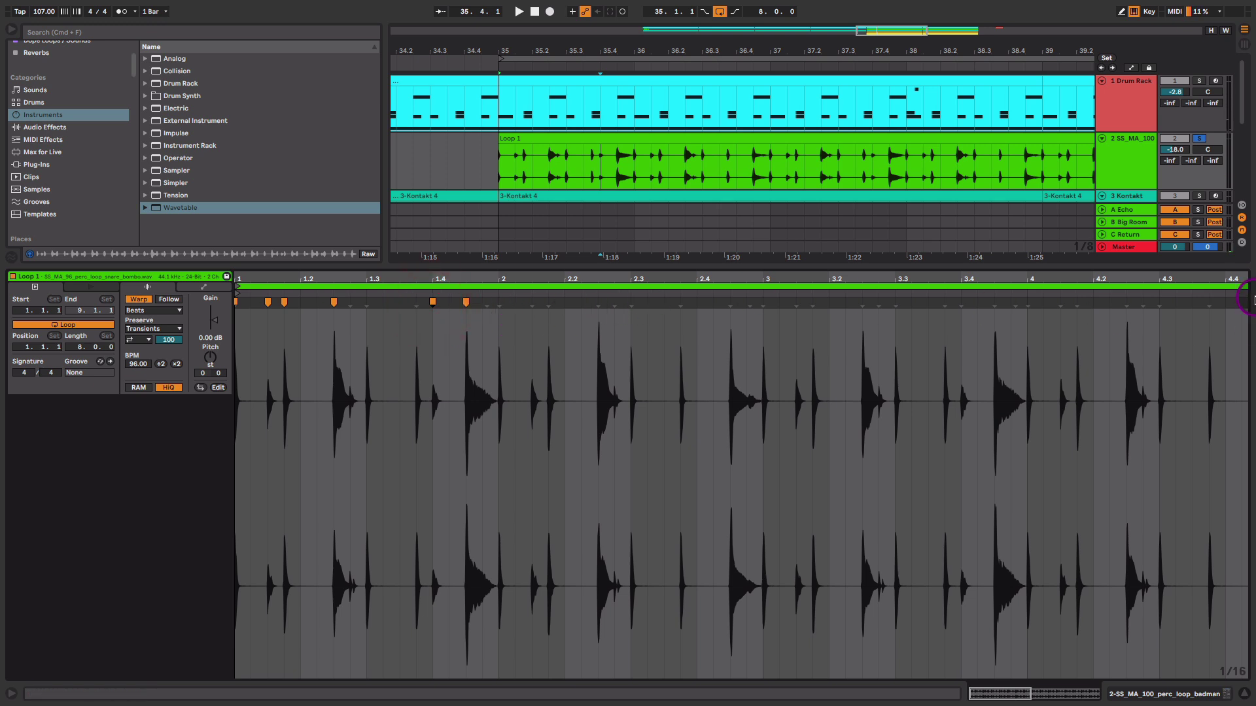
drag(1248, 287, 497, 369)
scroll(392, 356, down, 3)
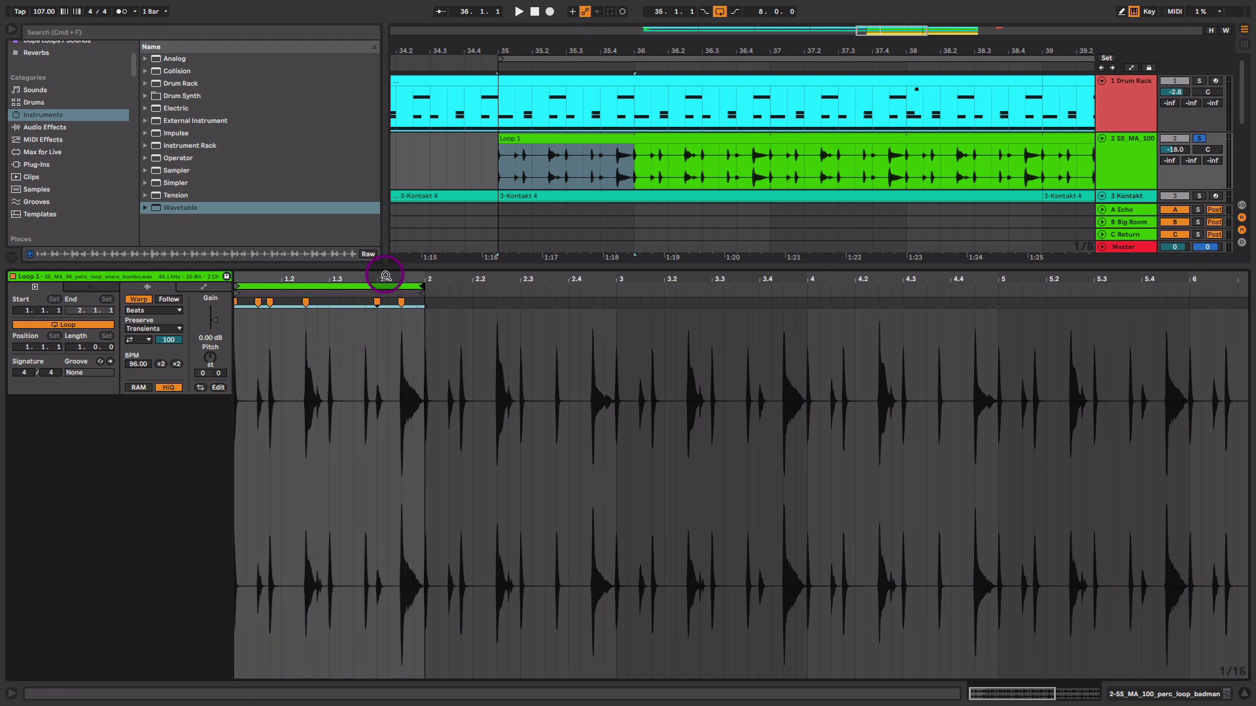
Step: Slice Loop 1 to a new MIDI track with one slice per warp marker
right_click(348, 379)
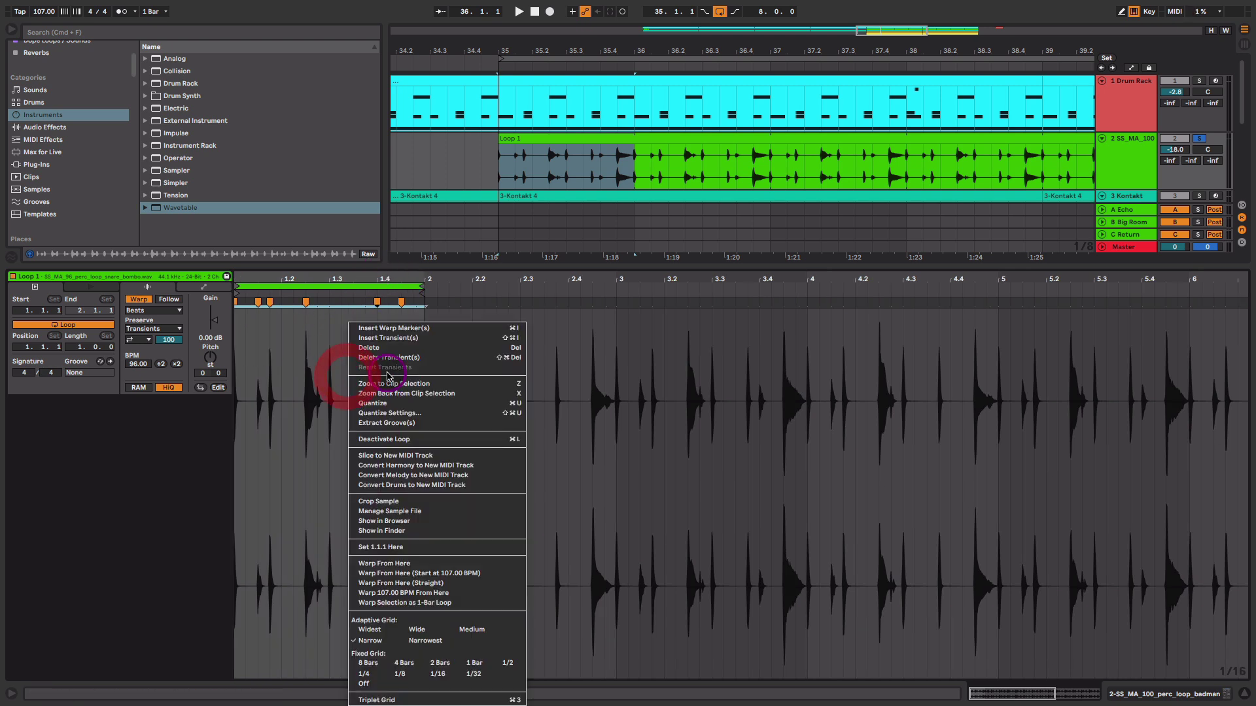
click(426, 458)
click(674, 315)
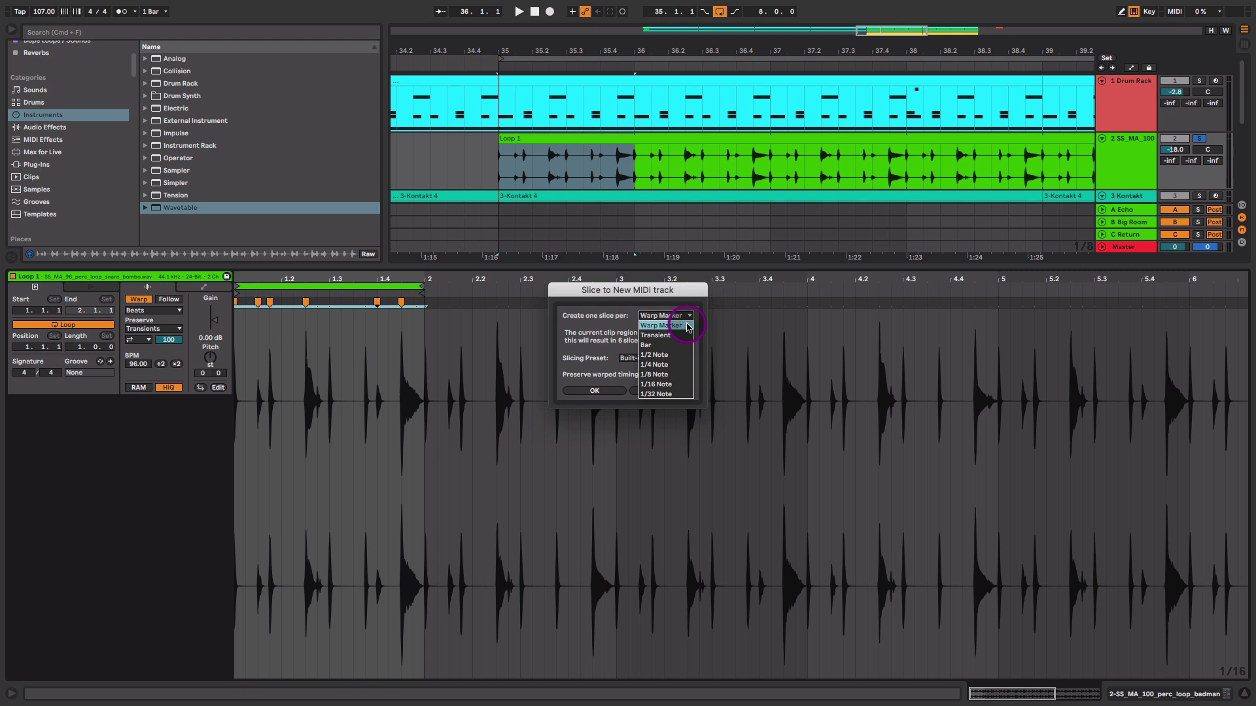
click(688, 326)
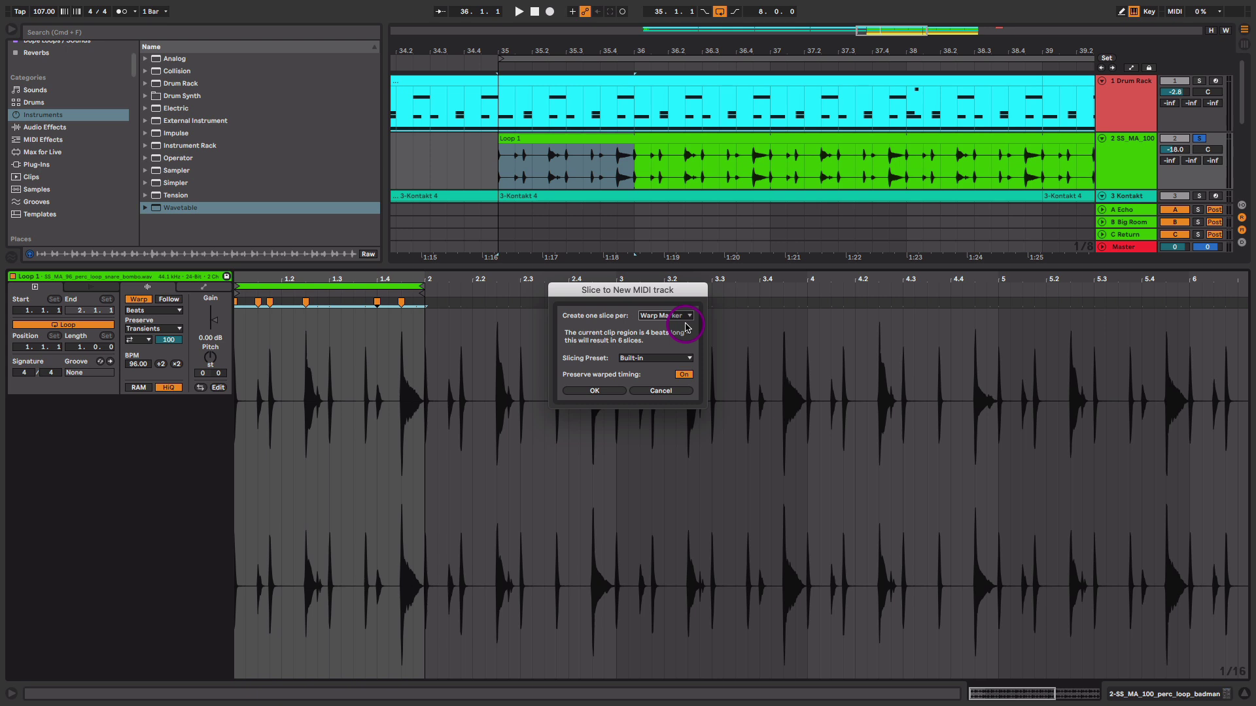
click(594, 391)
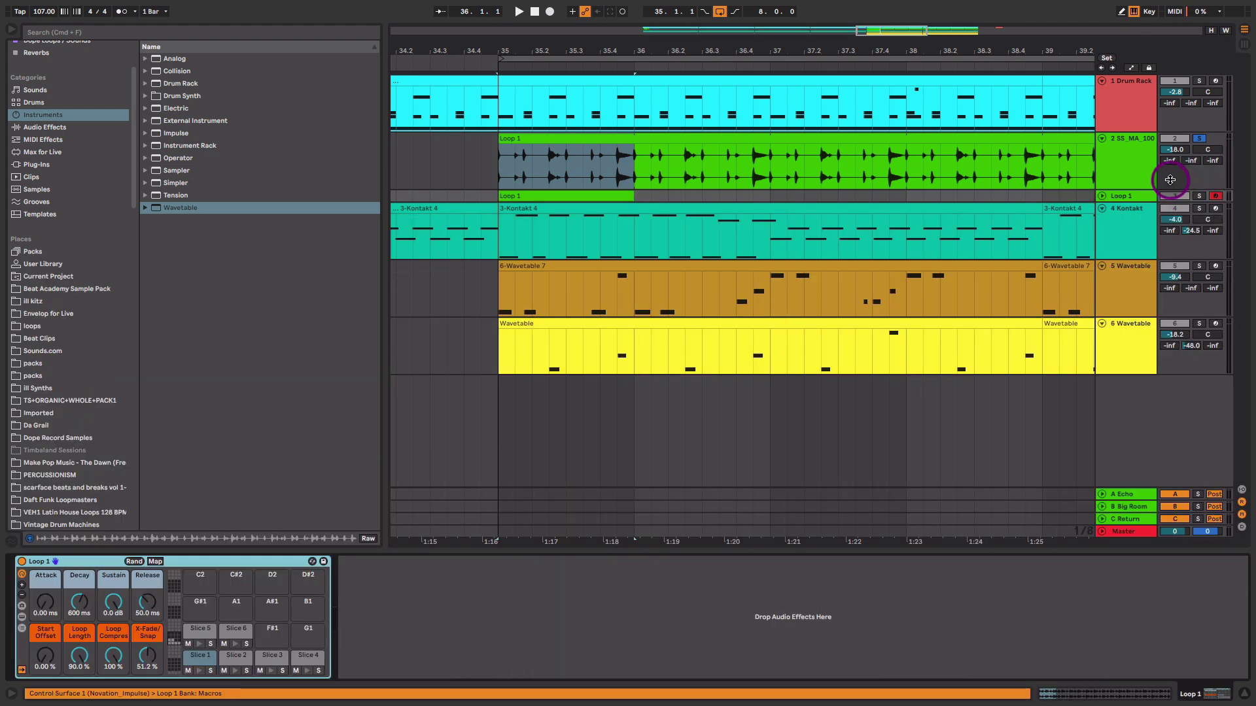
Step: Solo the Loop 1 slice track, play it, and delete its generated MIDI clip
click(1199, 195)
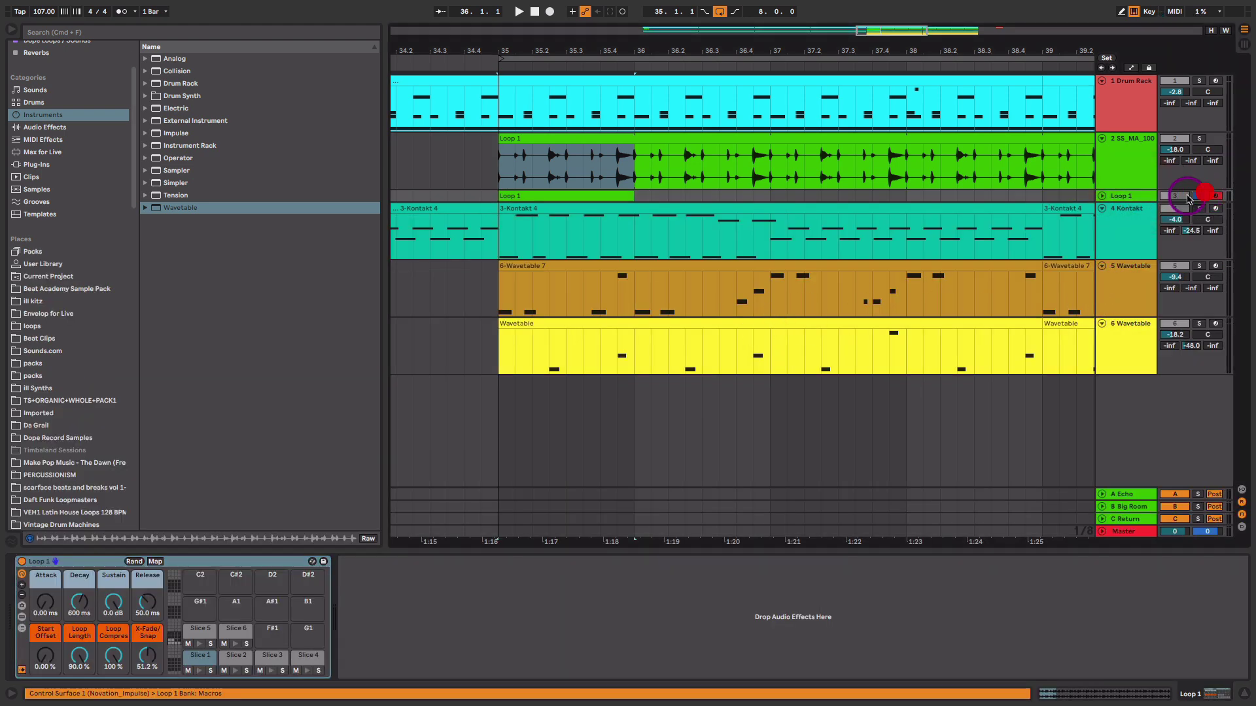
click(1102, 196)
click(569, 199)
key(space)
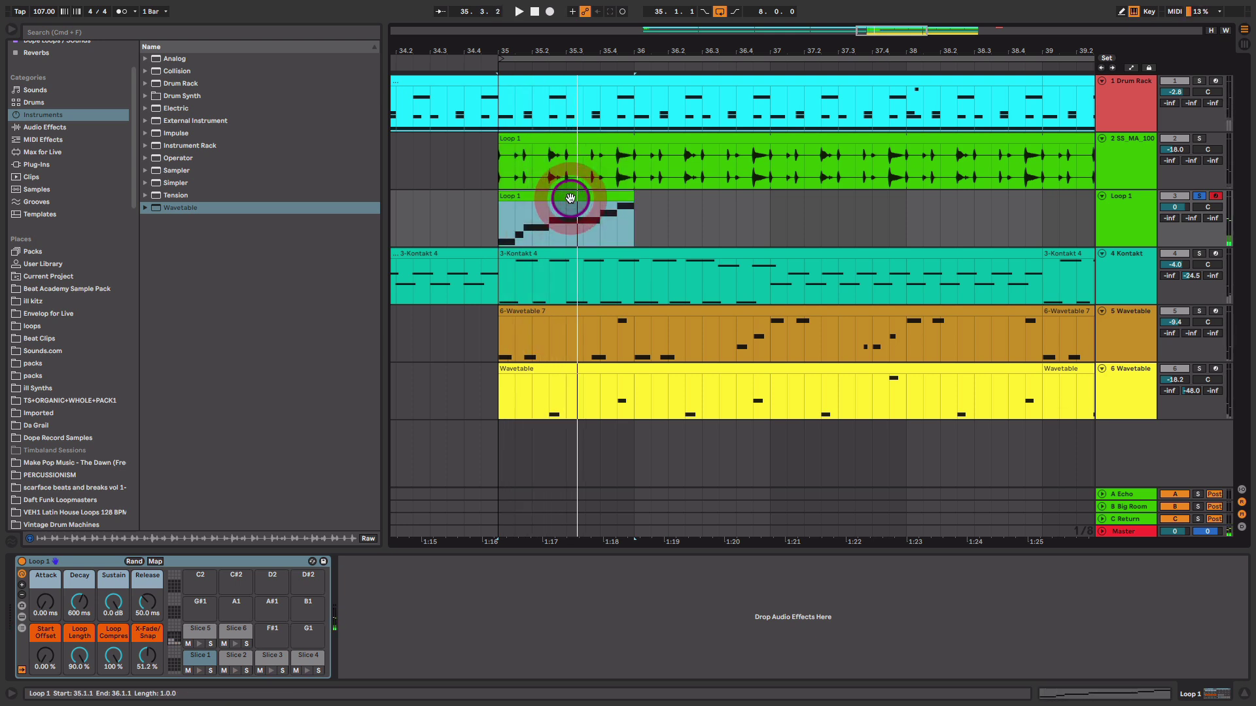
key(Delete)
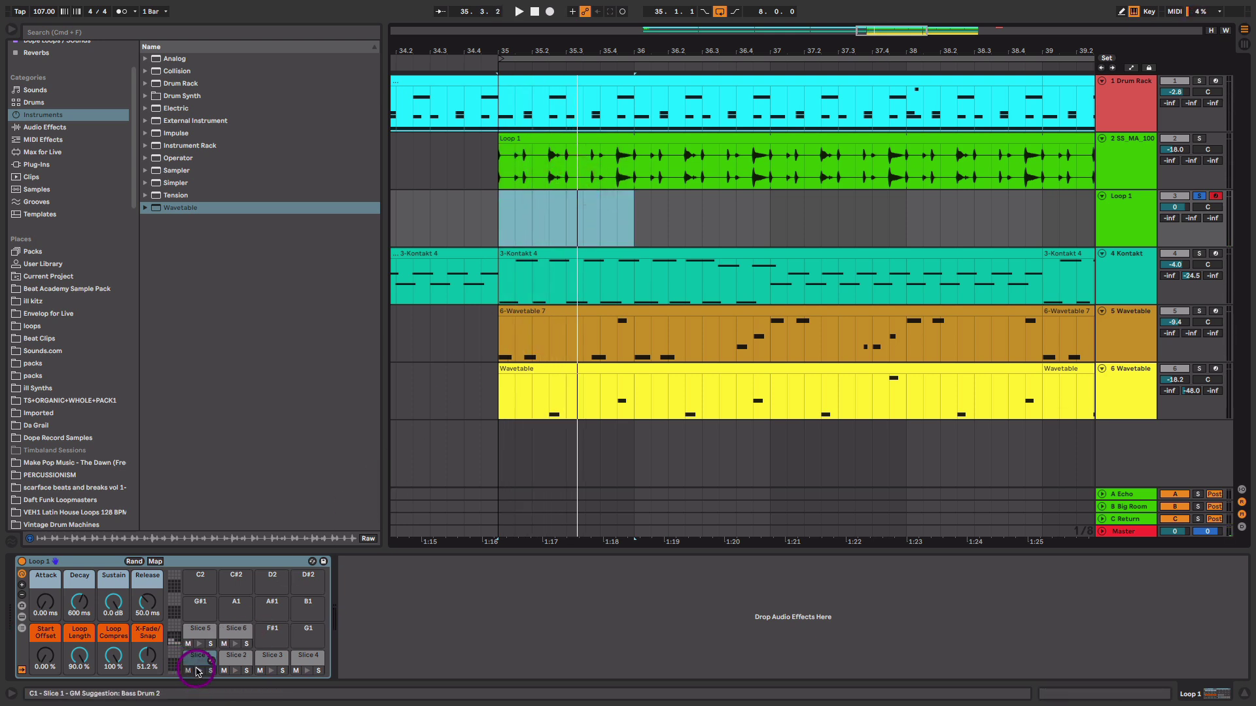
Step: Audition Slice 1 and Slice 2, then bring up Slice 1's sample settings
click(197, 671)
click(234, 670)
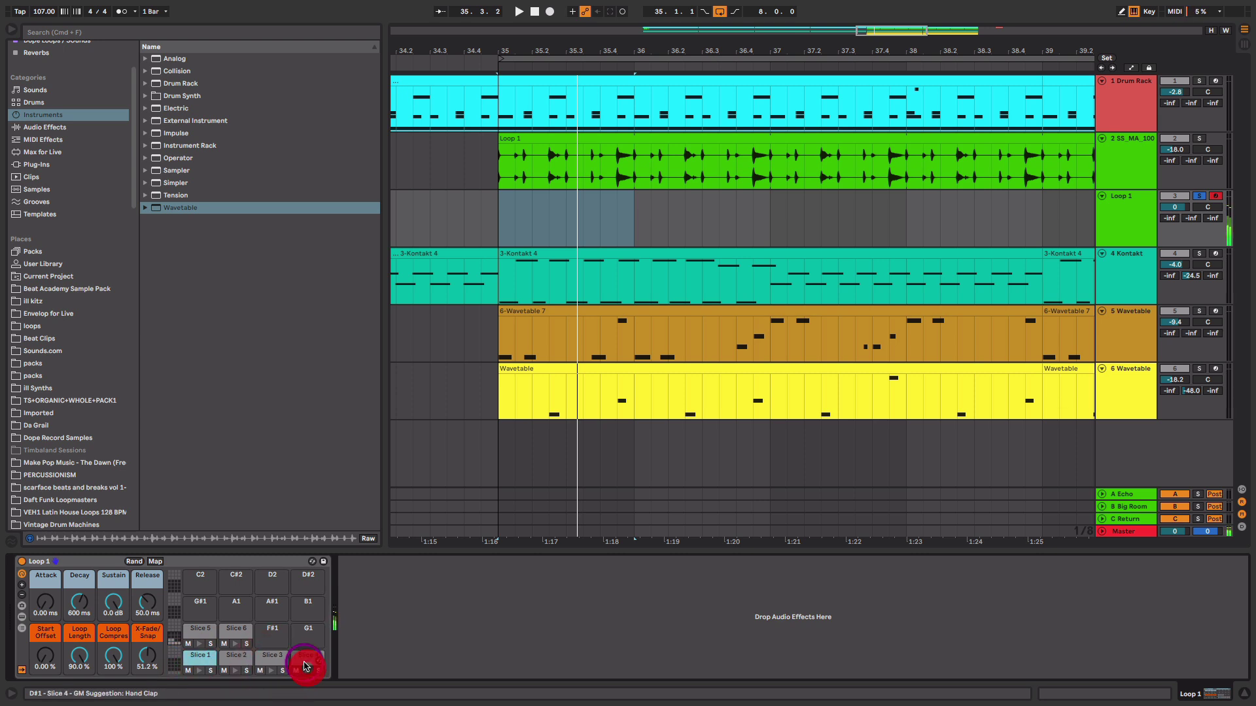
click(193, 656)
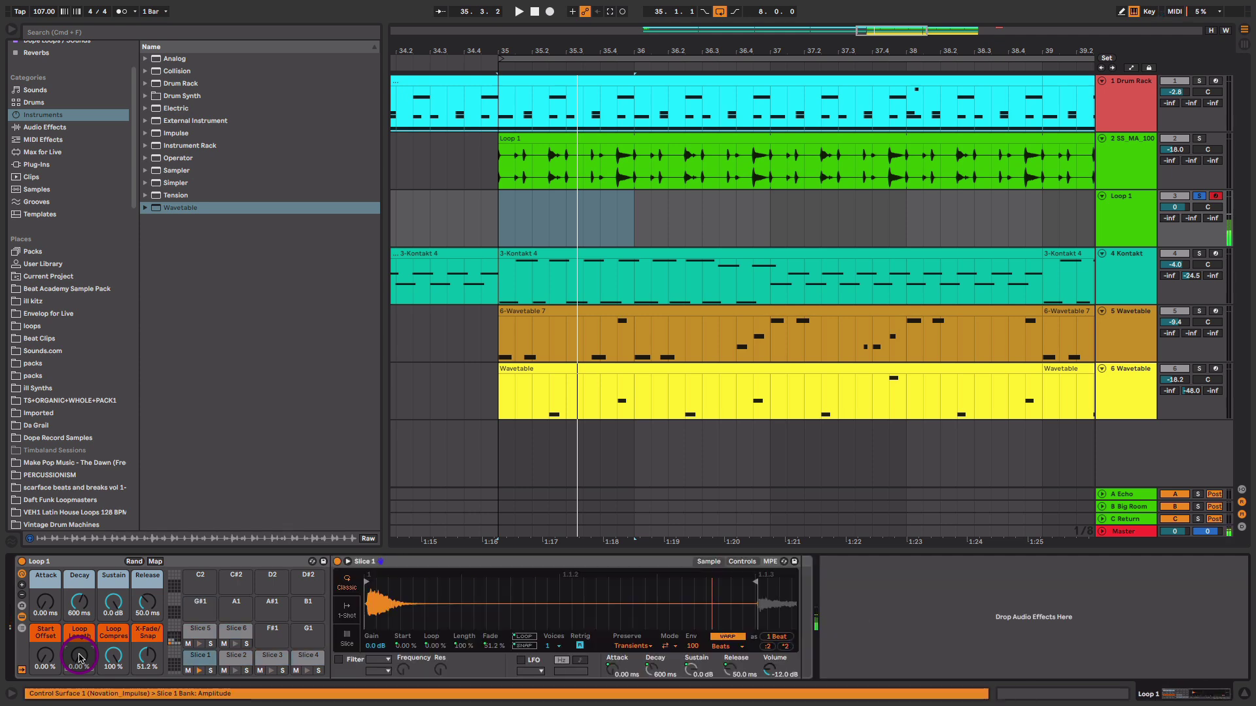
Step: Put Loop 1's Slice 1 sample on the main Drum Rack's G2 pad and open the drum clip's notes
click(200, 658)
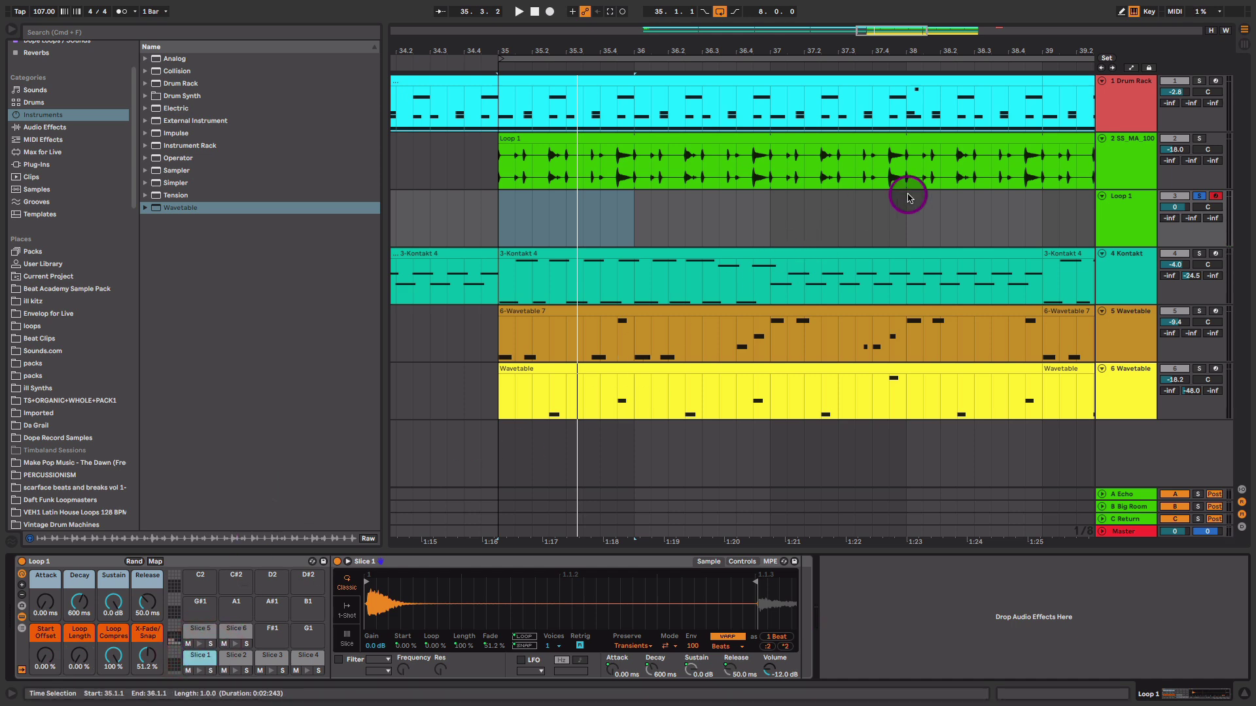
click(666, 80)
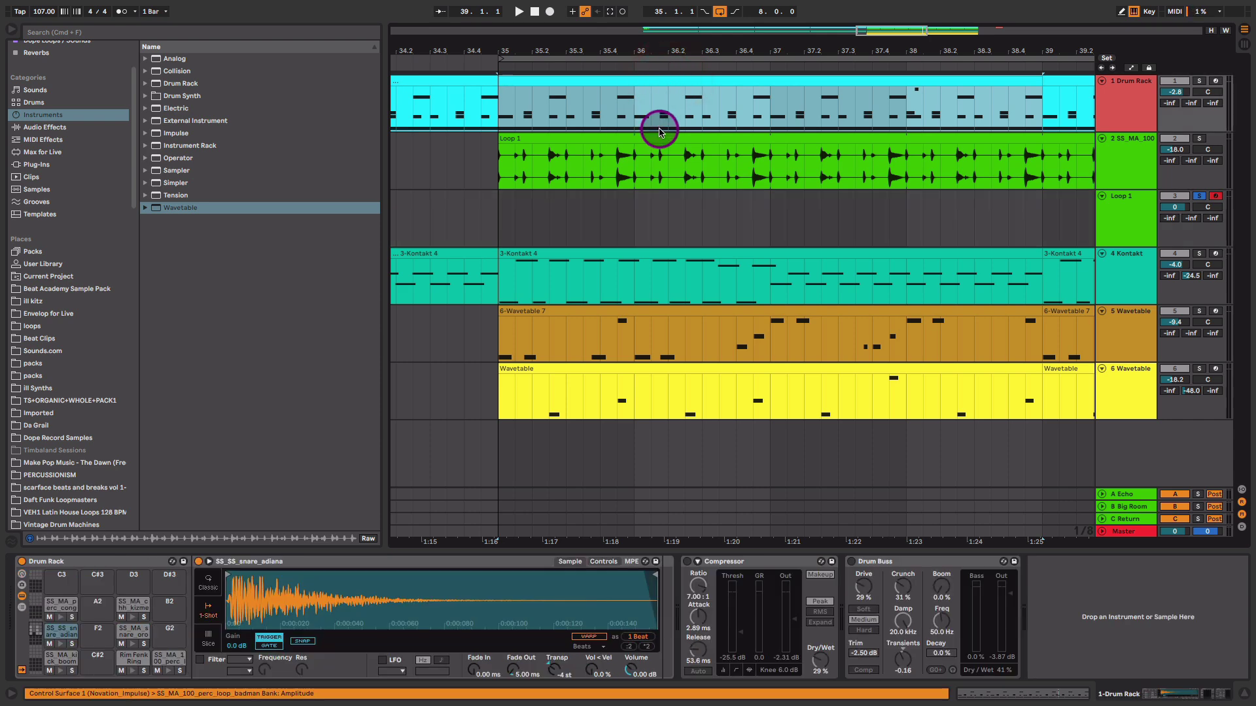
click(1104, 208)
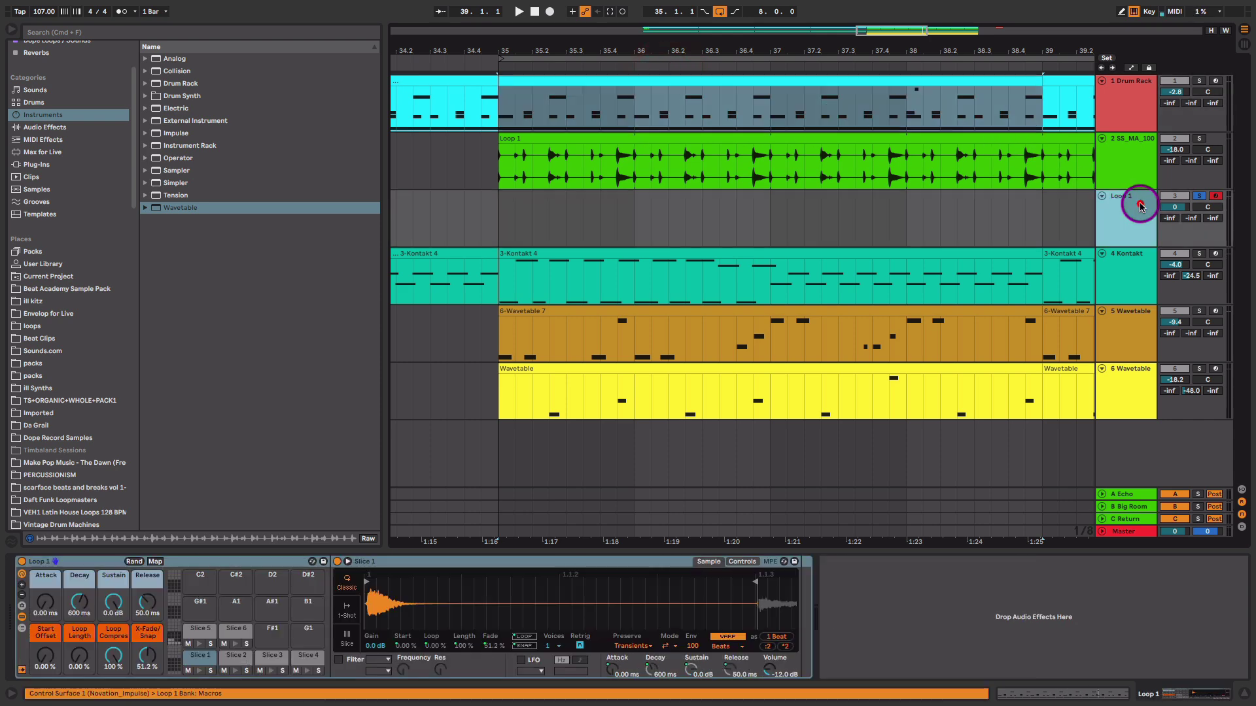
click(196, 662)
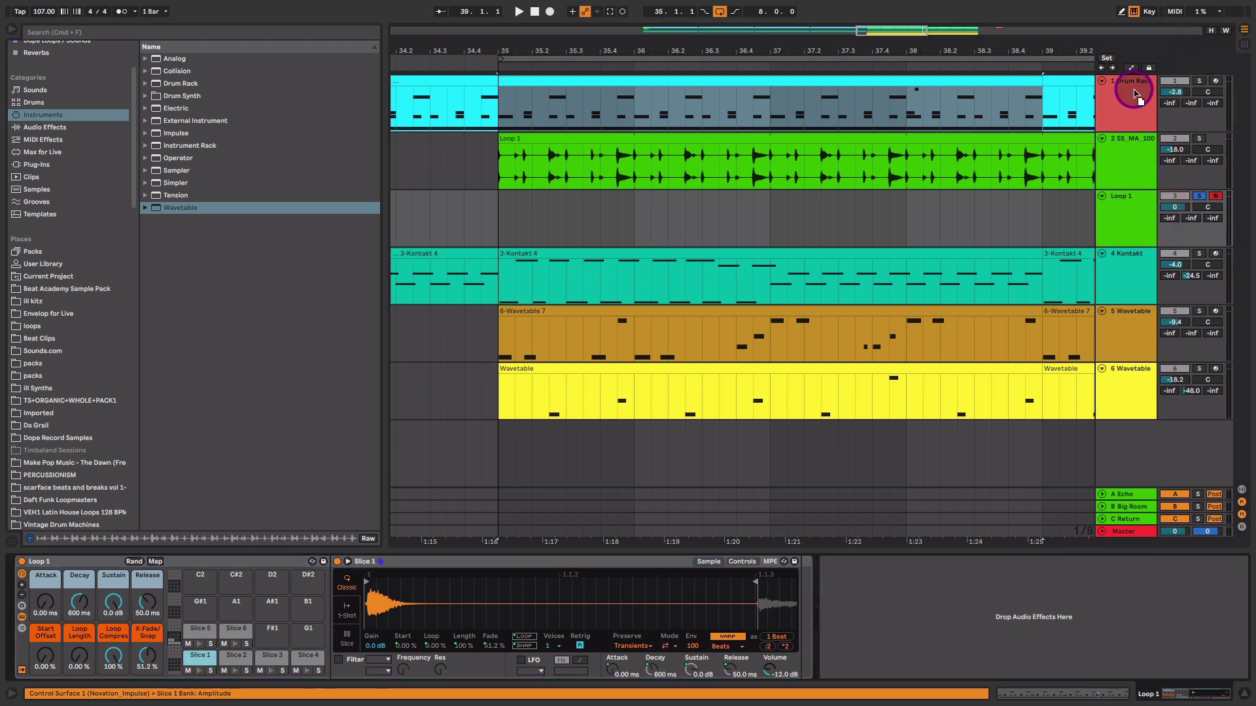
click(1137, 95)
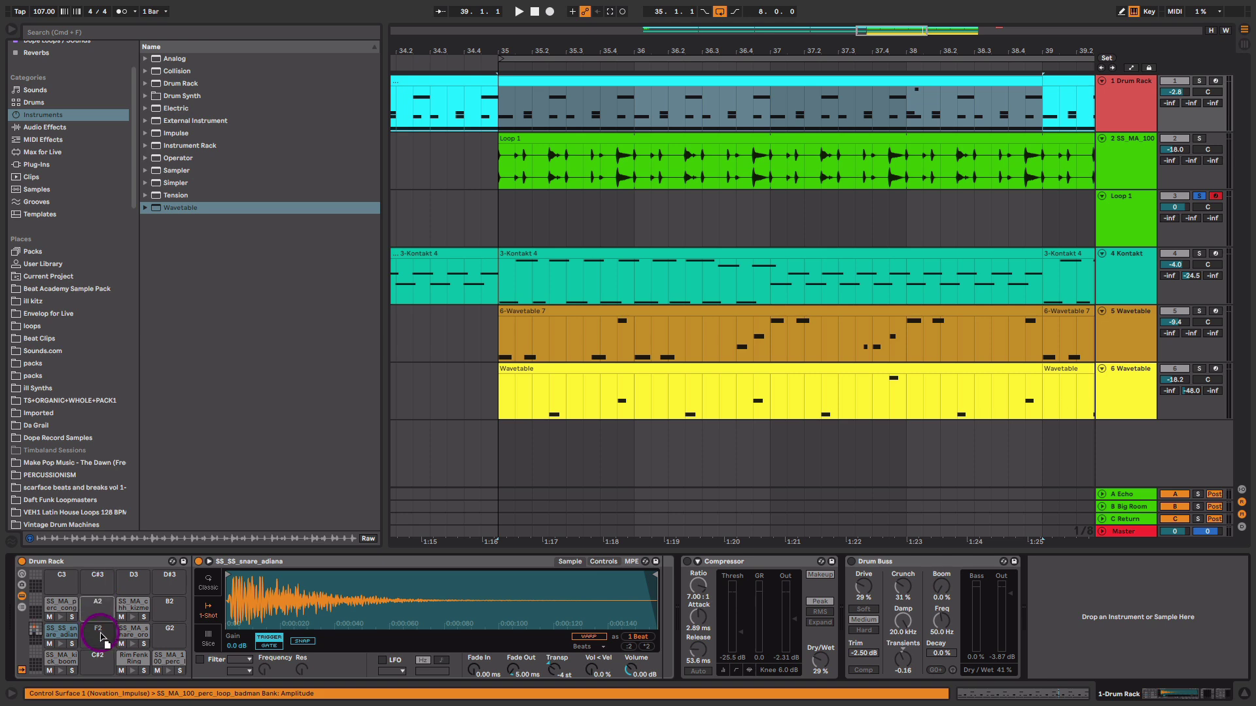
drag(103, 638, 169, 646)
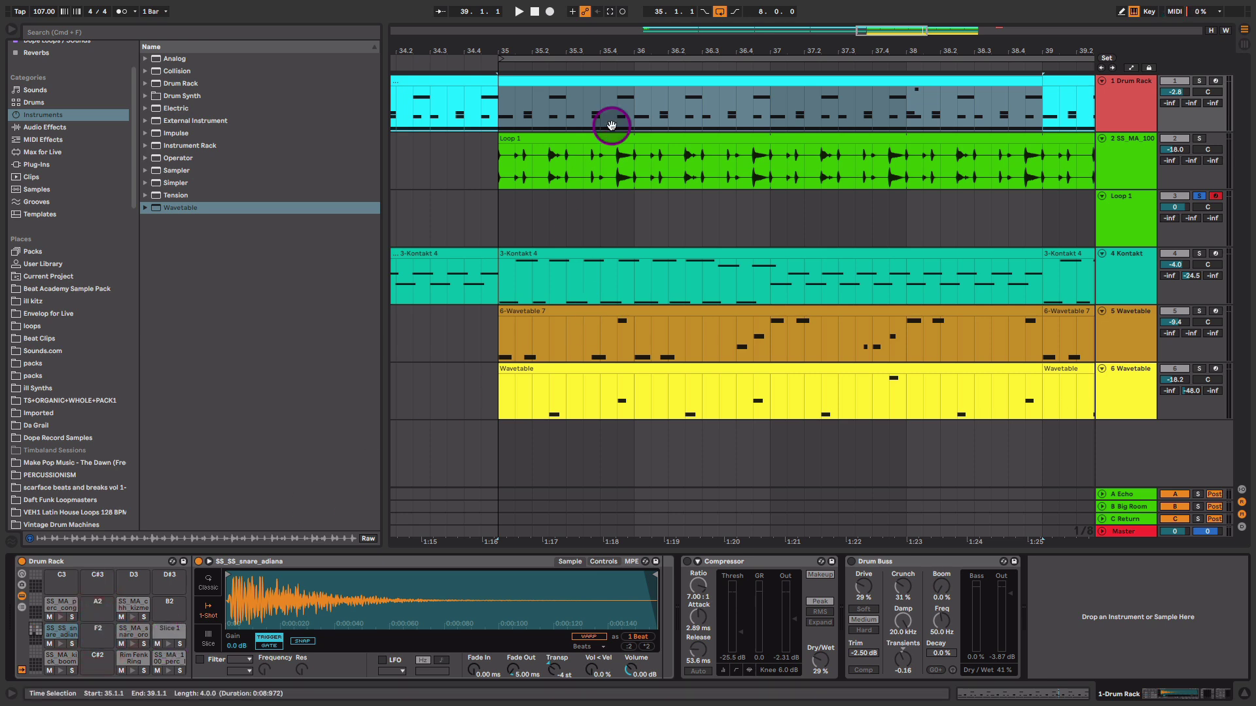
double_click(626, 80)
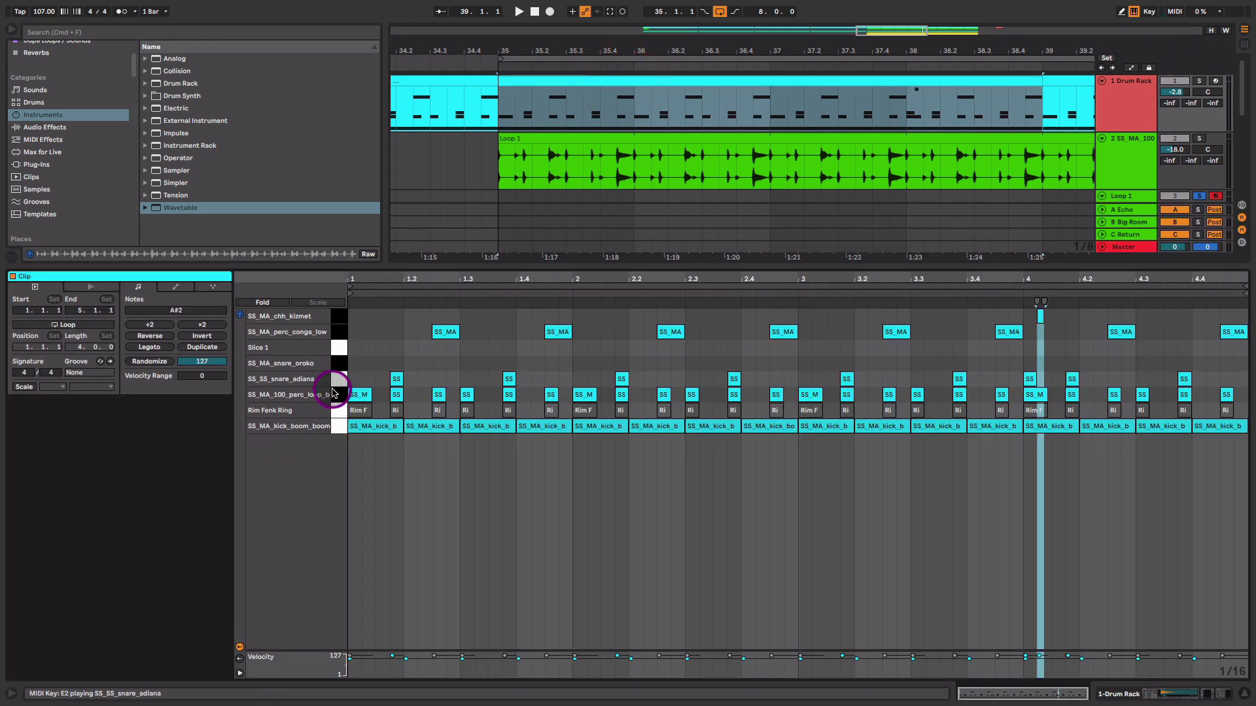
Step: Select all the perc loop notes in the drum clip and audition their sound
click(339, 412)
click(337, 394)
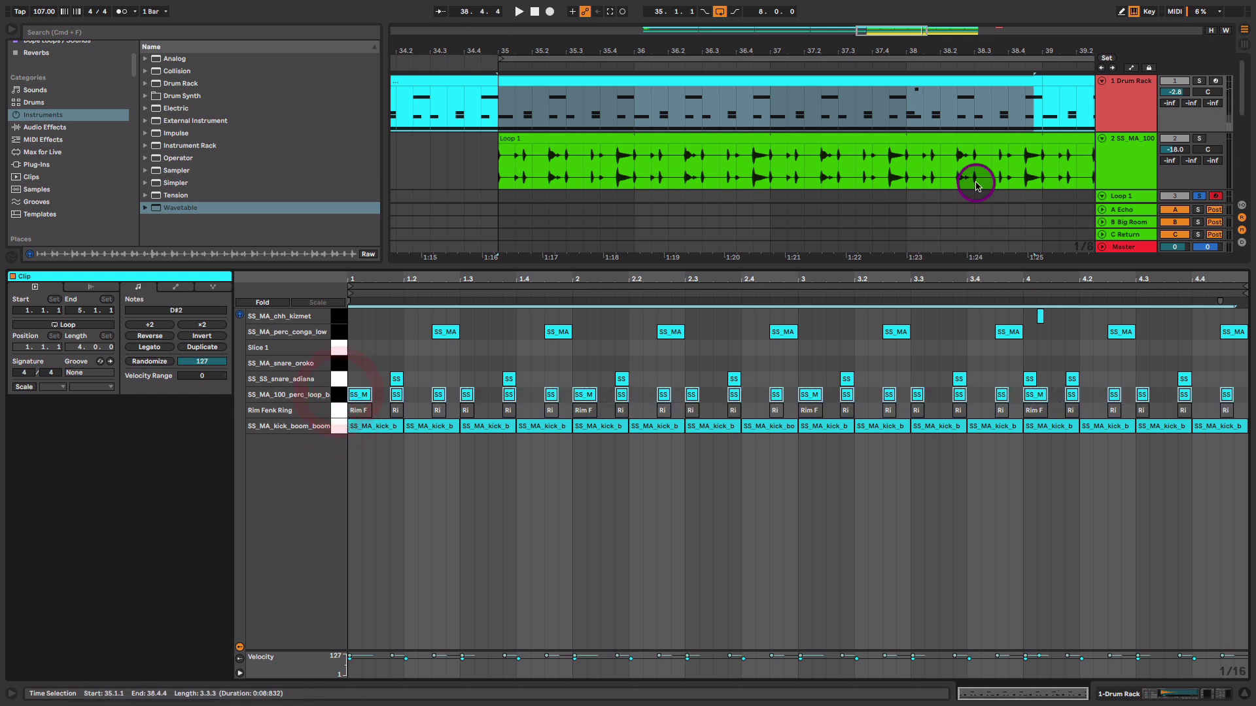
click(340, 394)
click(340, 394)
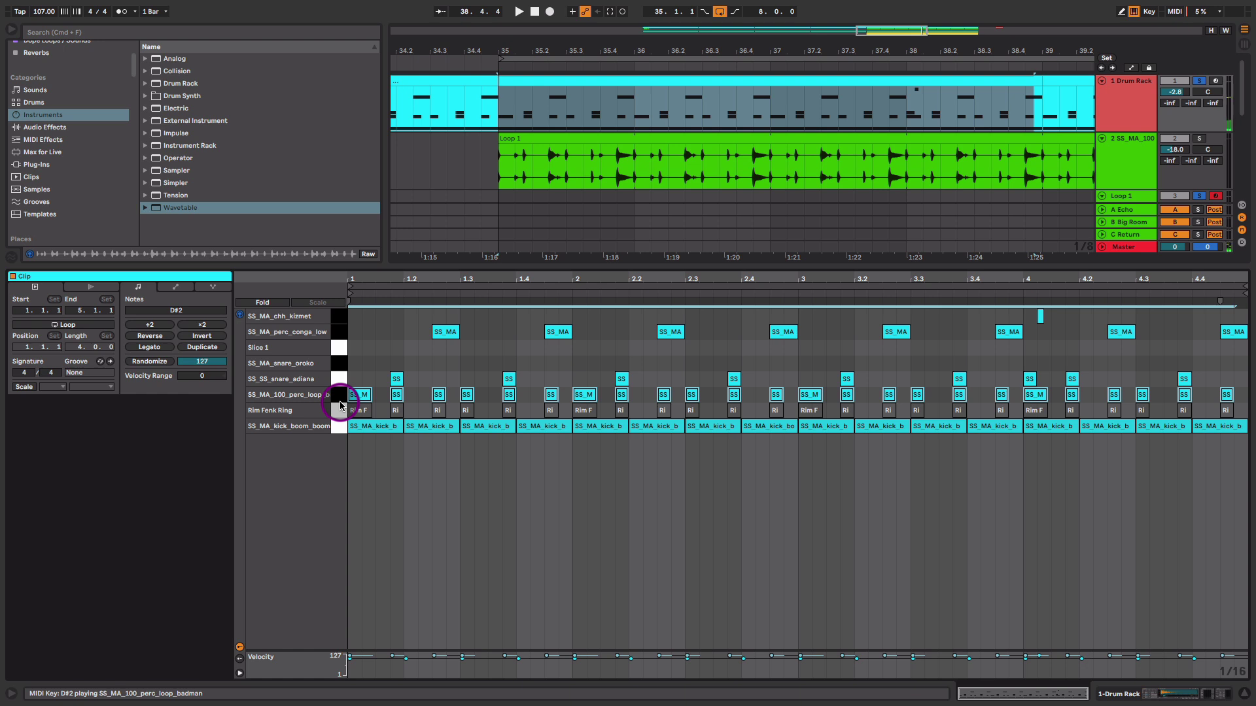
Step: Shift the perc loop notes between the perc loop and Slice 1 rows, ending on Slice 1
key(Up)
key(Up)
key(Up)
key(Up)
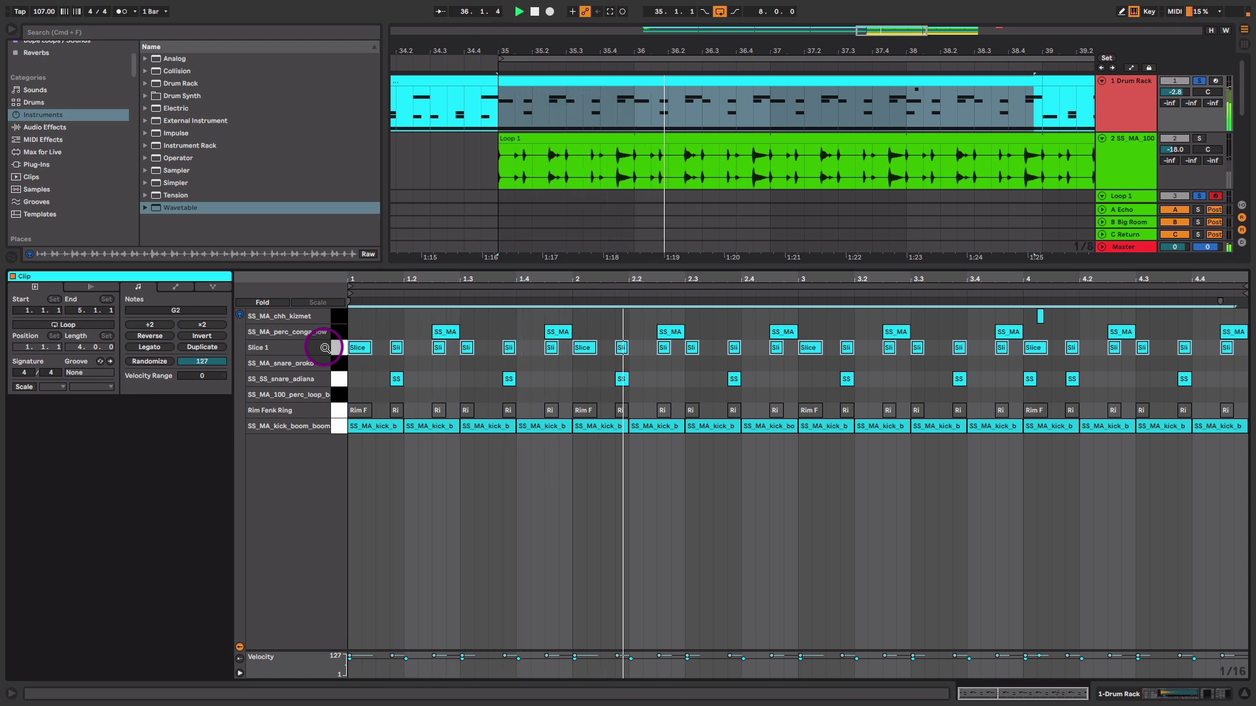
key(Down)
key(Down)
key(Down)
key(Down)
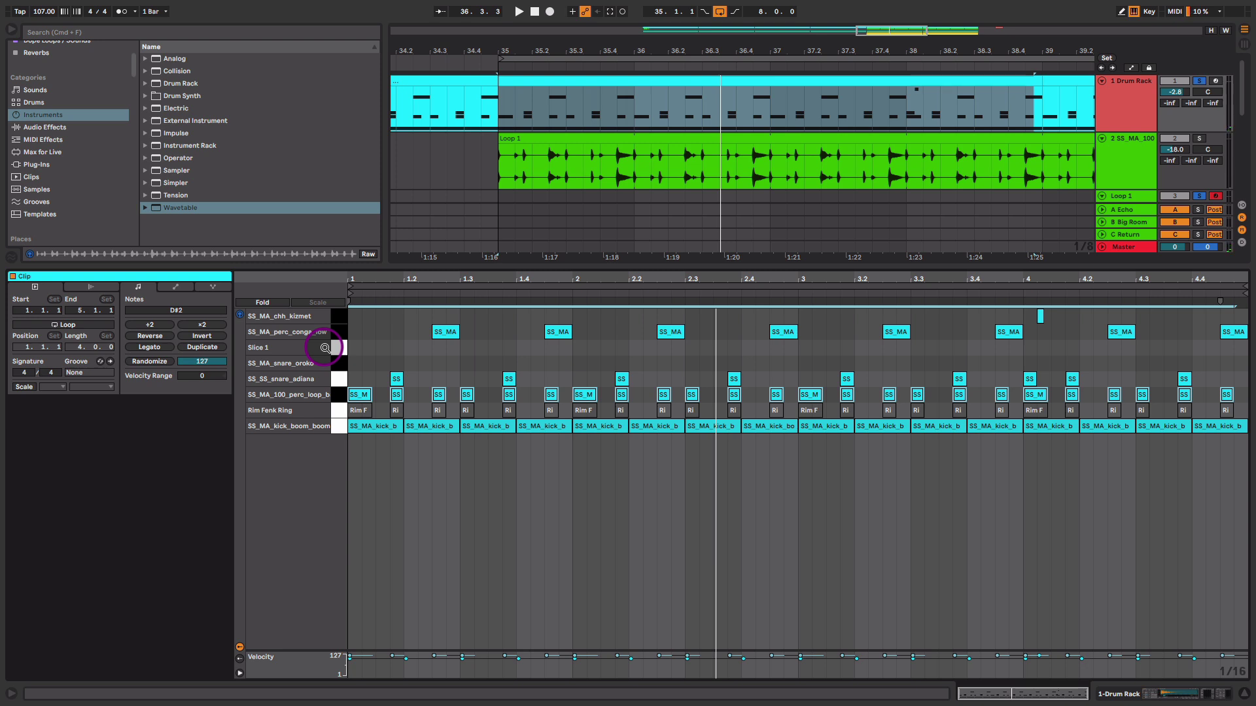
key(Up)
key(Up)
key(Up)
key(Up)
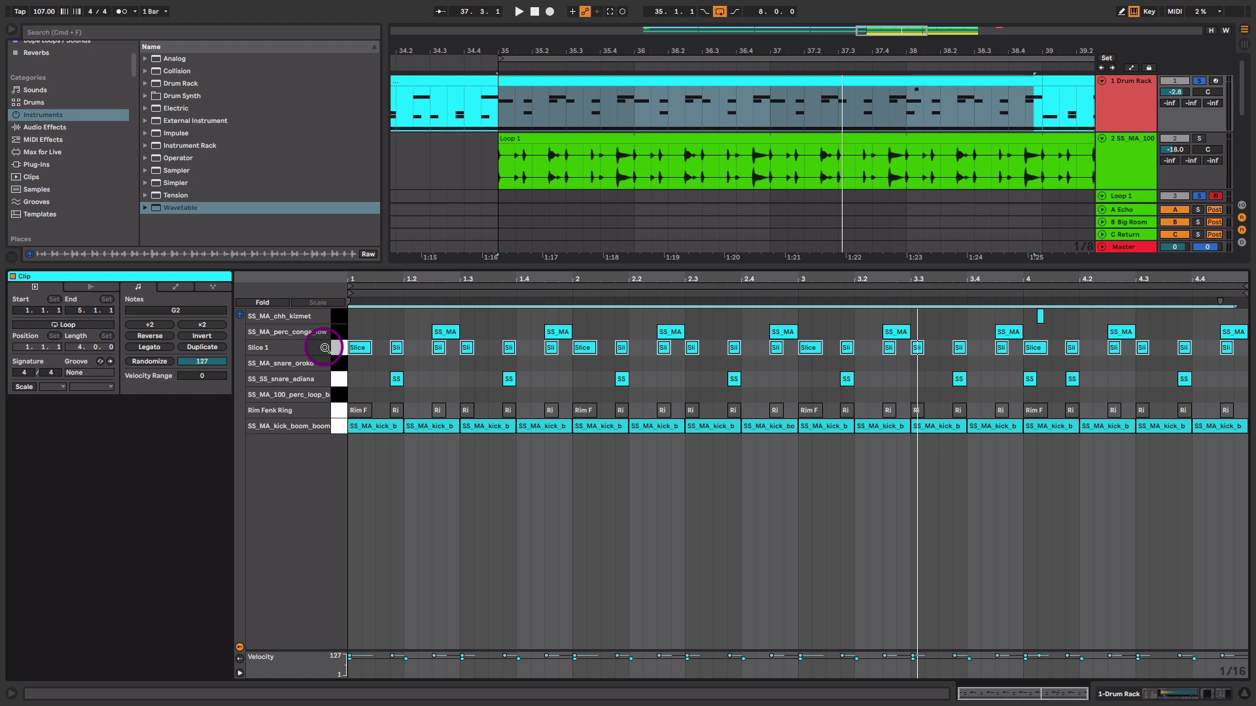
key(Down)
key(Down)
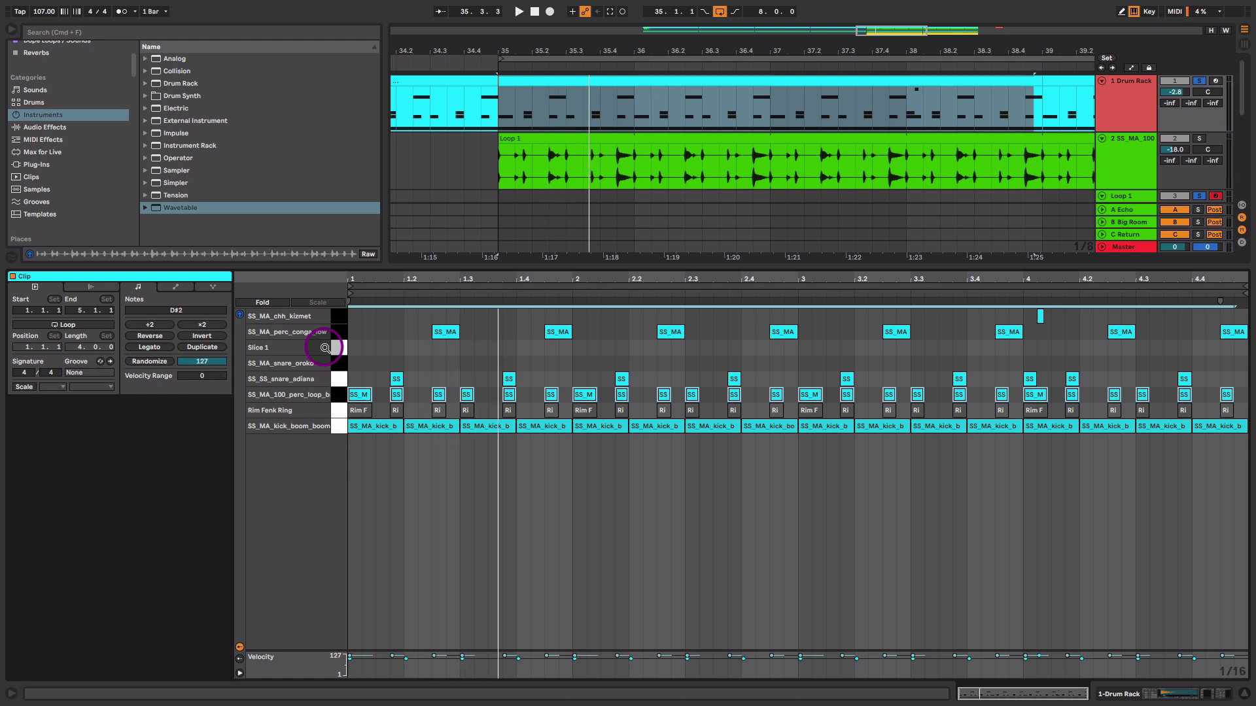
key(Up)
key(Up)
Step: Expand the Drum Rack into chains in the mixer and lower the G2 chain's volume
key(shift+Tab)
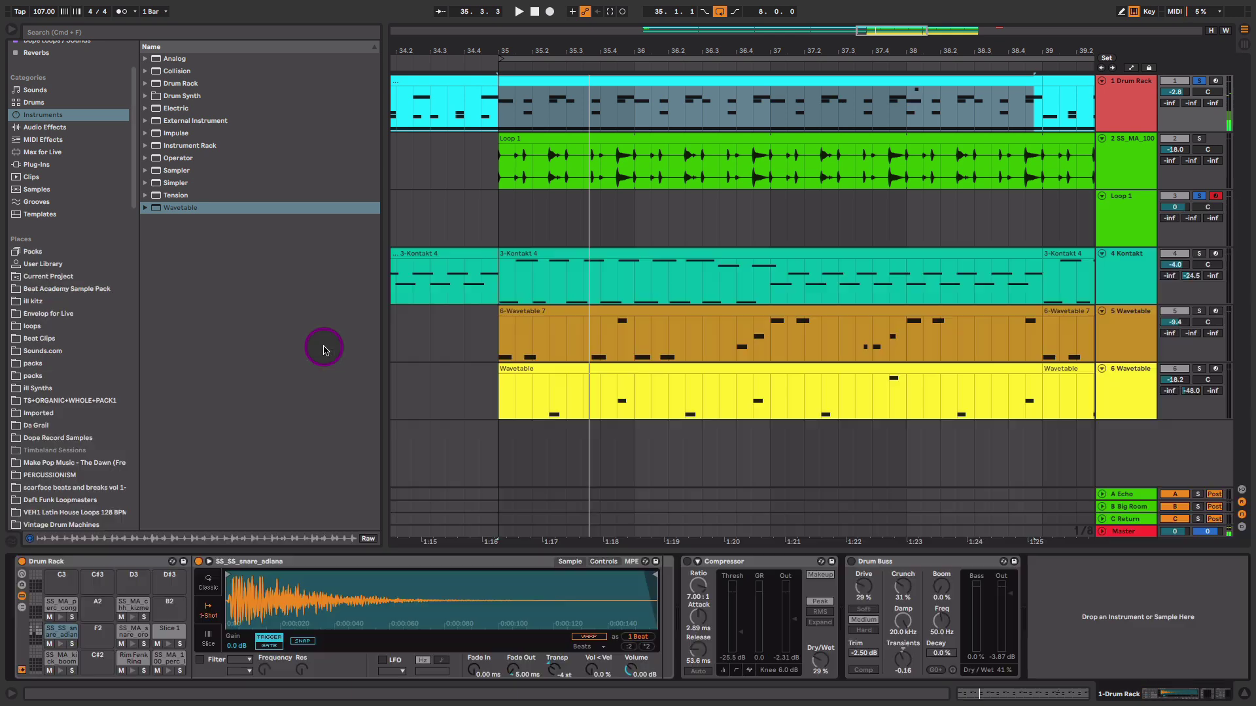
key(space)
key(Tab)
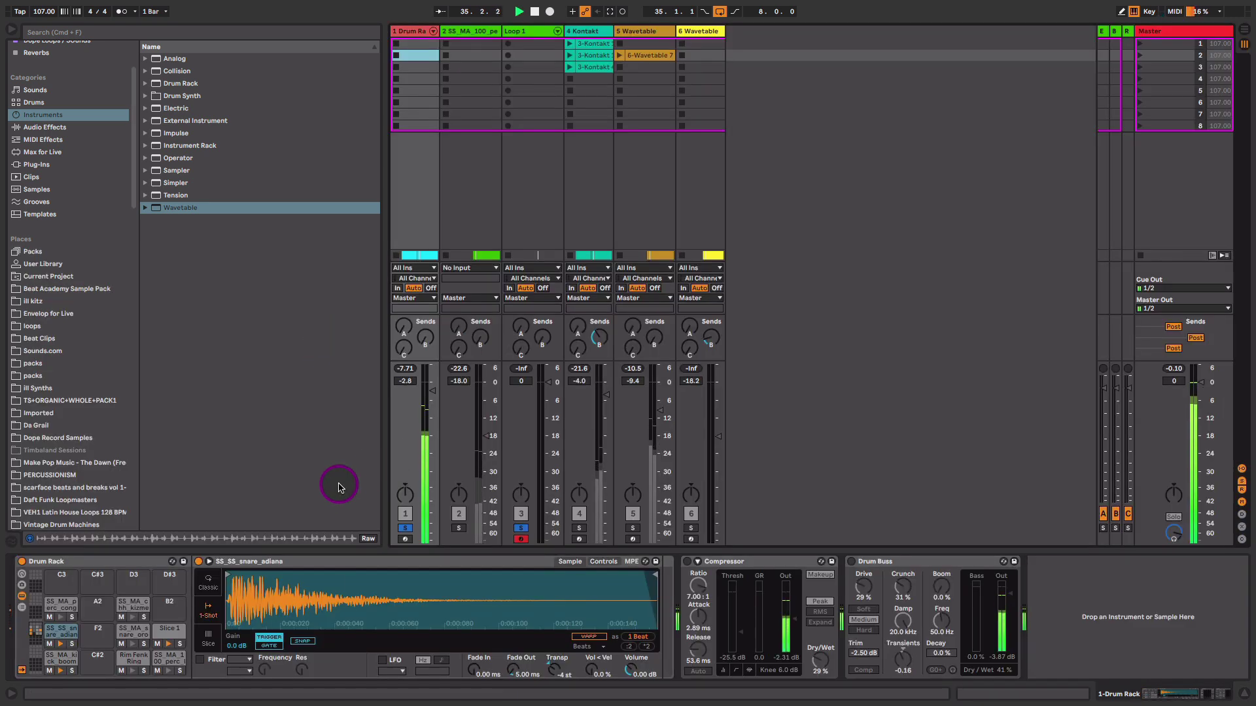
click(433, 31)
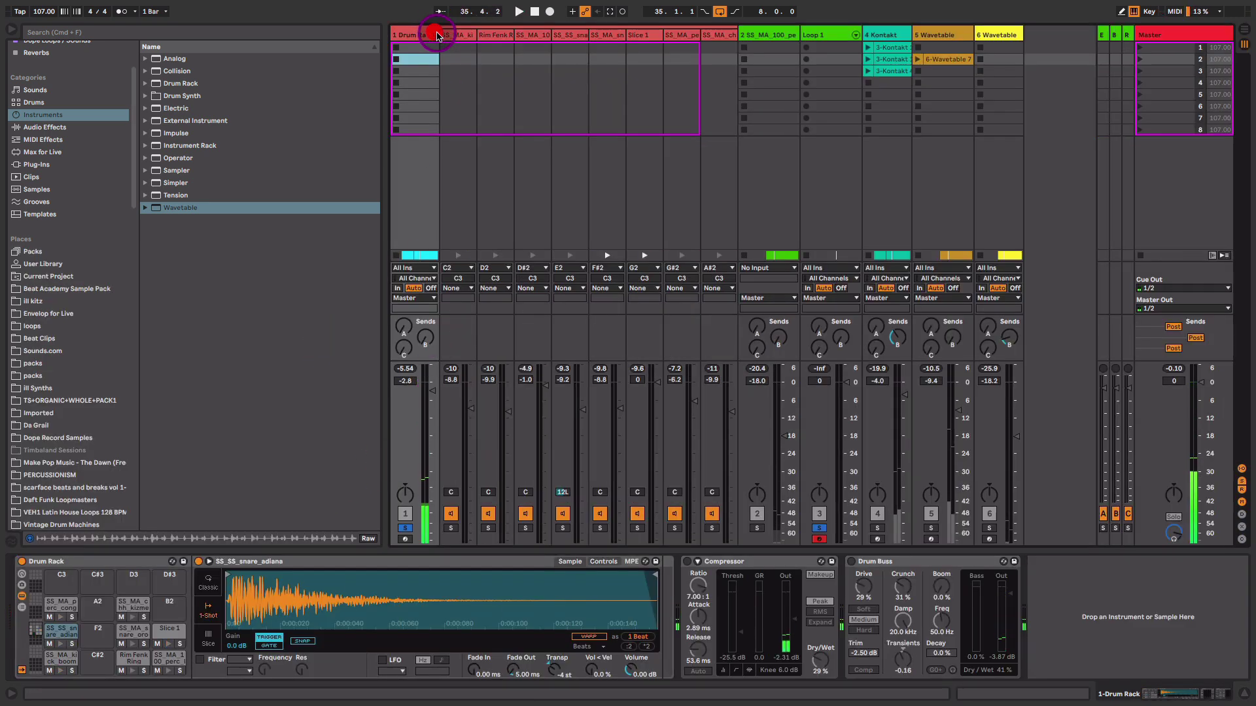
drag(656, 381, 664, 393)
Step: Lower the Slice 1 sample's sustain to -34 dB while listening
click(166, 632)
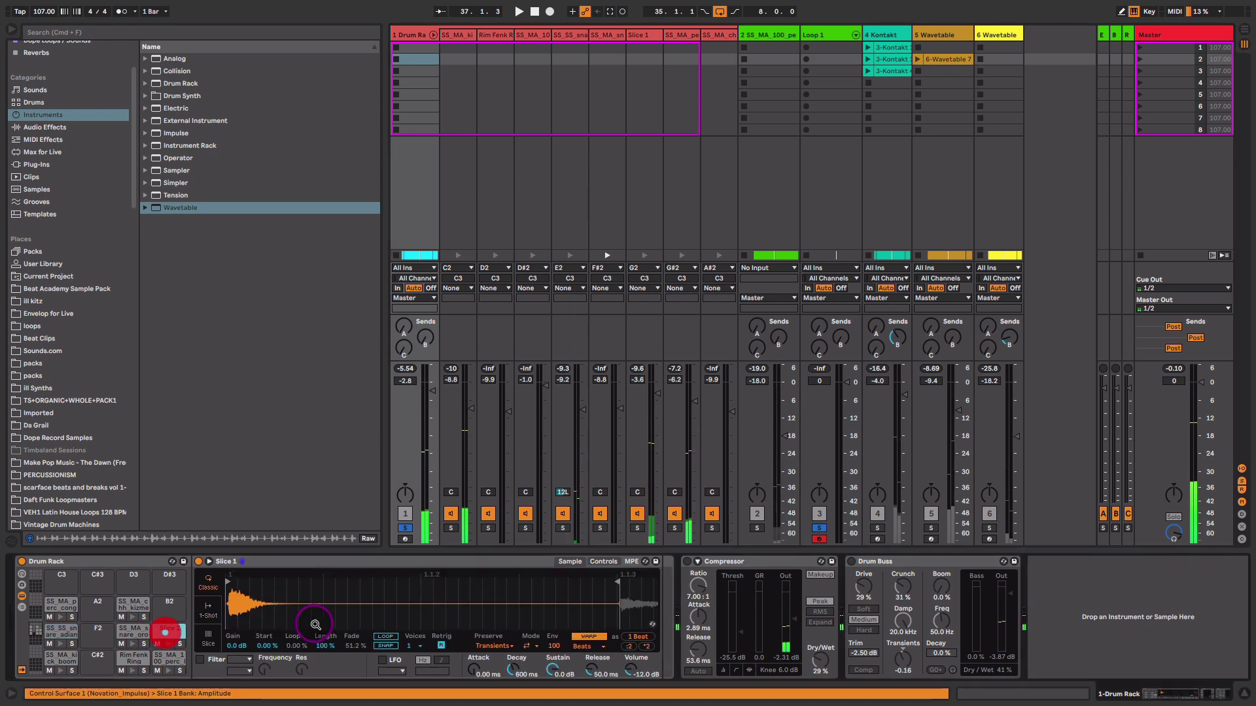
drag(553, 669, 552, 679)
key(space)
click(510, 670)
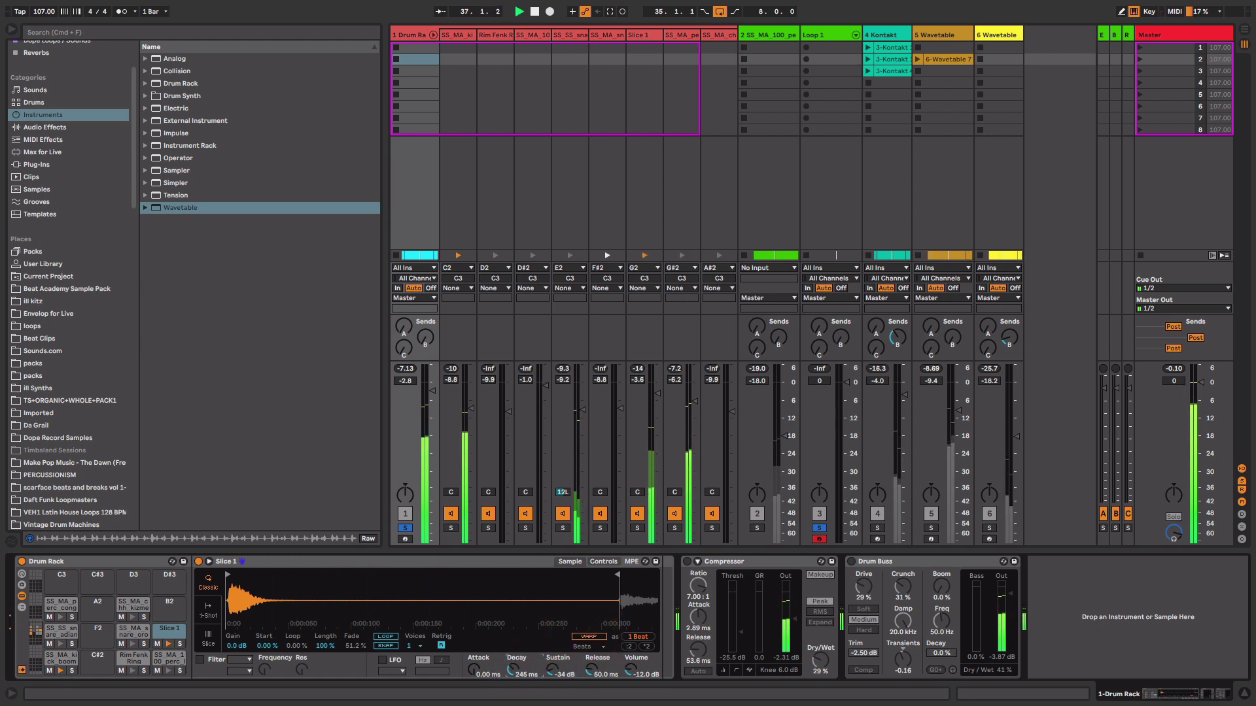
Step: Raise the G2 chain to -1.8 dB and collapse the Drum Rack chains
drag(659, 401, 653, 393)
click(431, 33)
click(432, 32)
Step: Set the drum Compressor threshold to -19.6 dB and its mix to 43%
key(Tab)
click(707, 78)
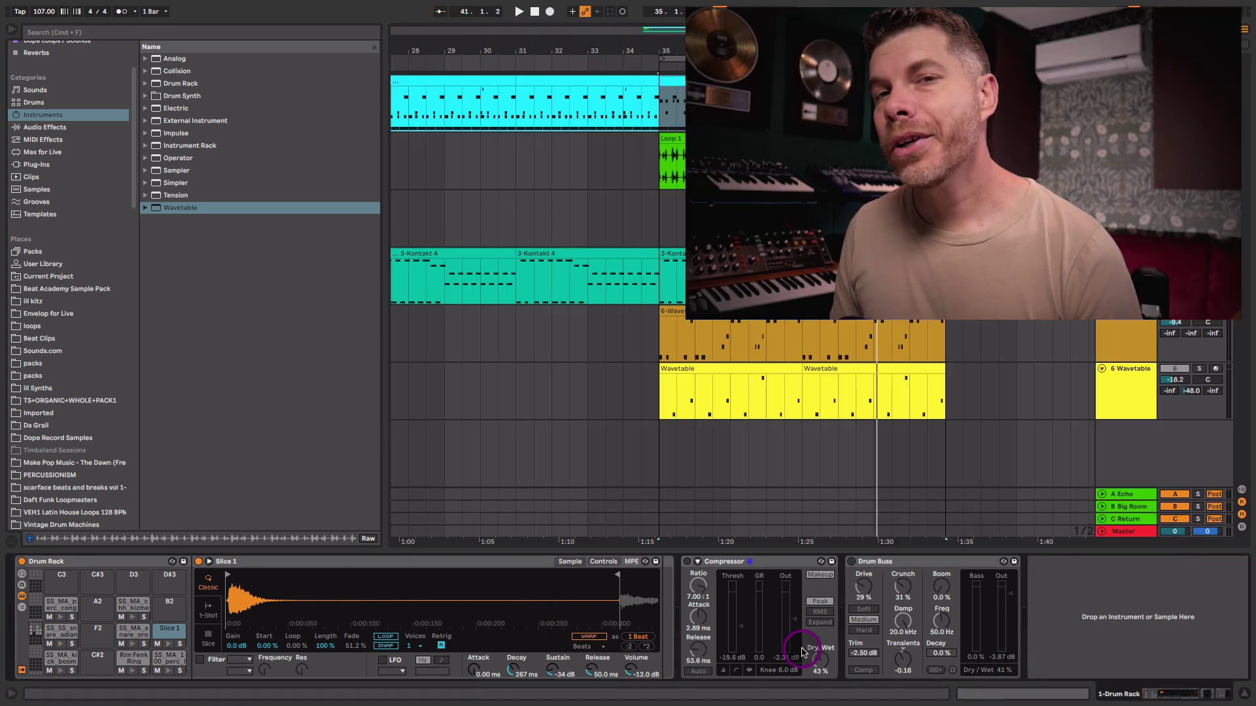
drag(801, 650, 801, 648)
drag(733, 575, 721, 627)
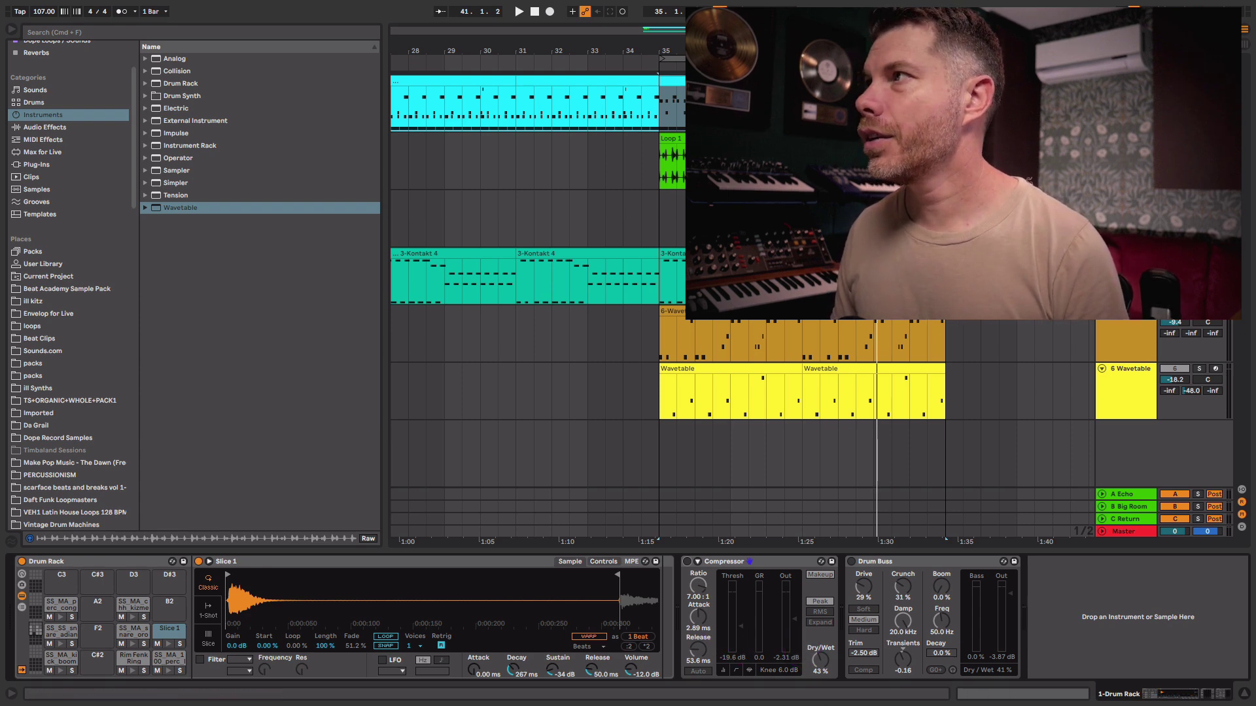
key(Tab)
click(432, 33)
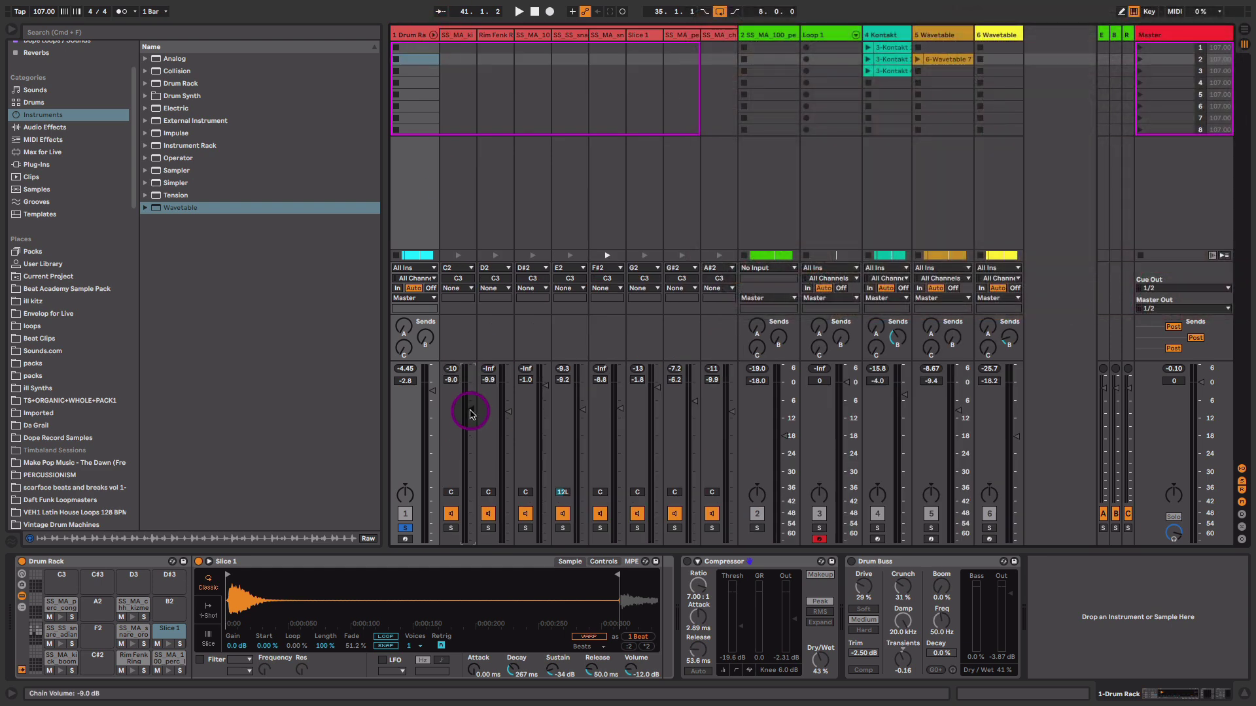
Step: Rebalance the Drum Rack chains, setting G2 to -1.4 dB and C2 to -9.0 dB
drag(471, 409, 470, 410)
click(540, 416)
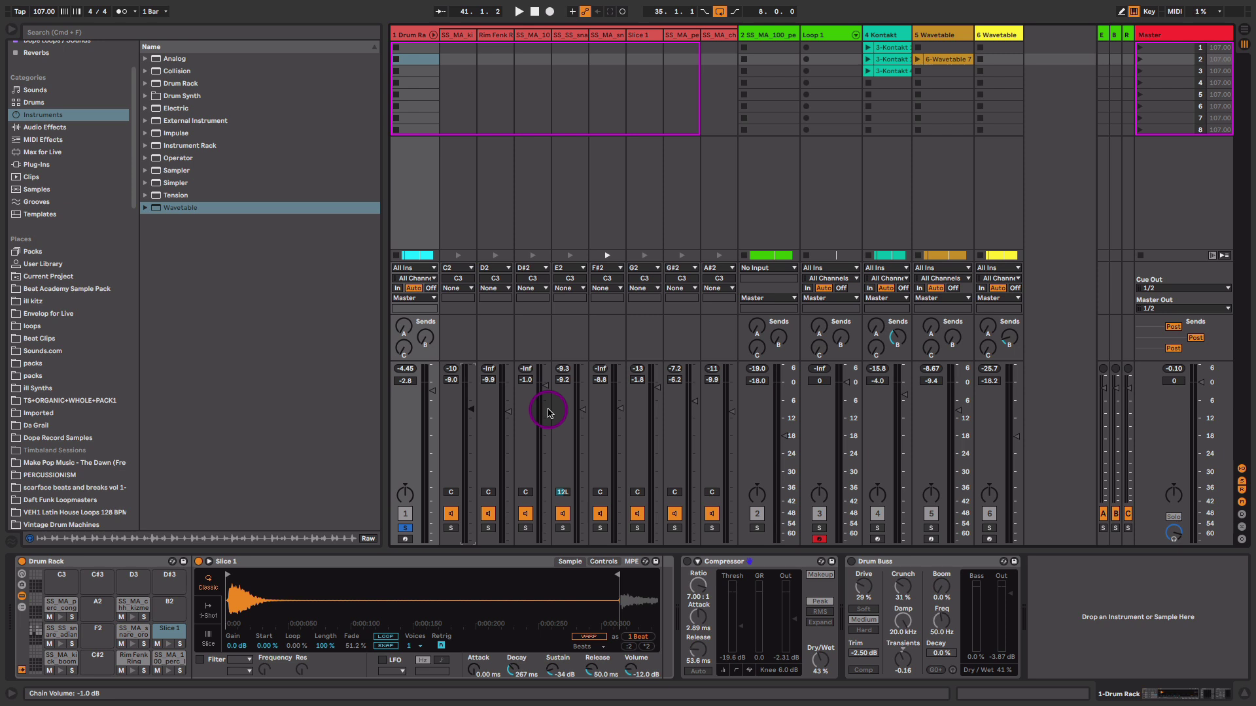
key(space)
drag(654, 394, 695, 395)
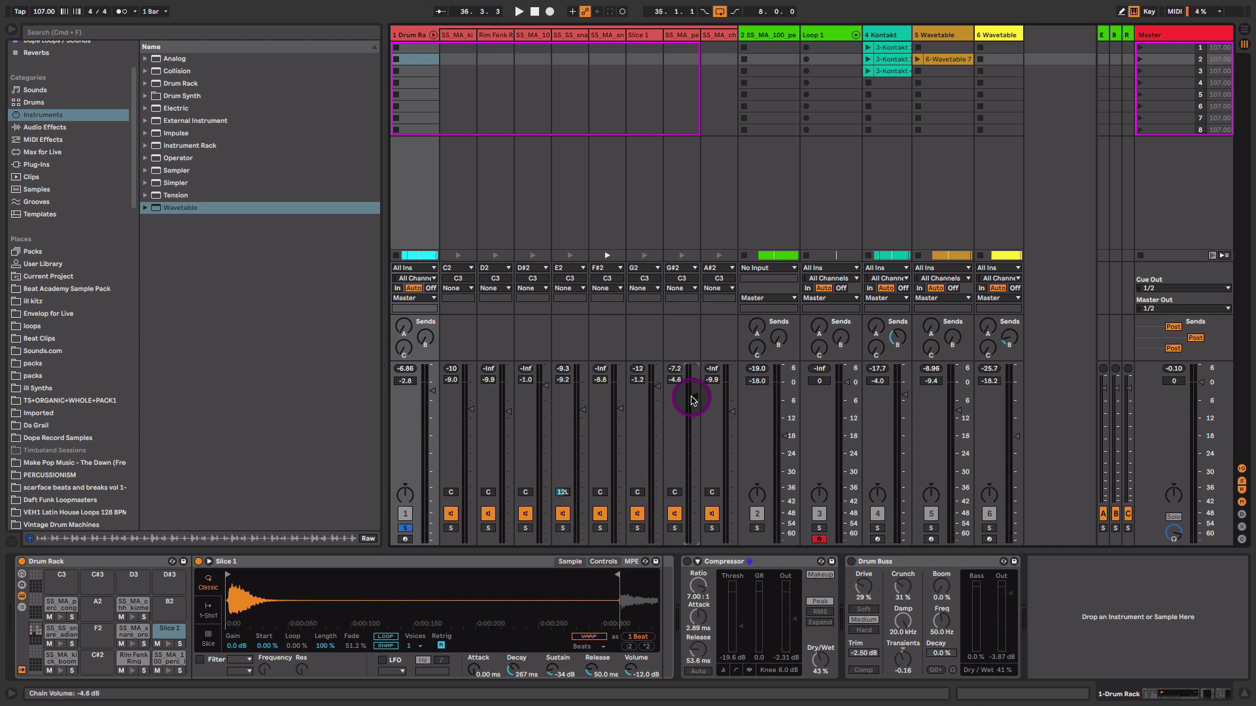
click(468, 419)
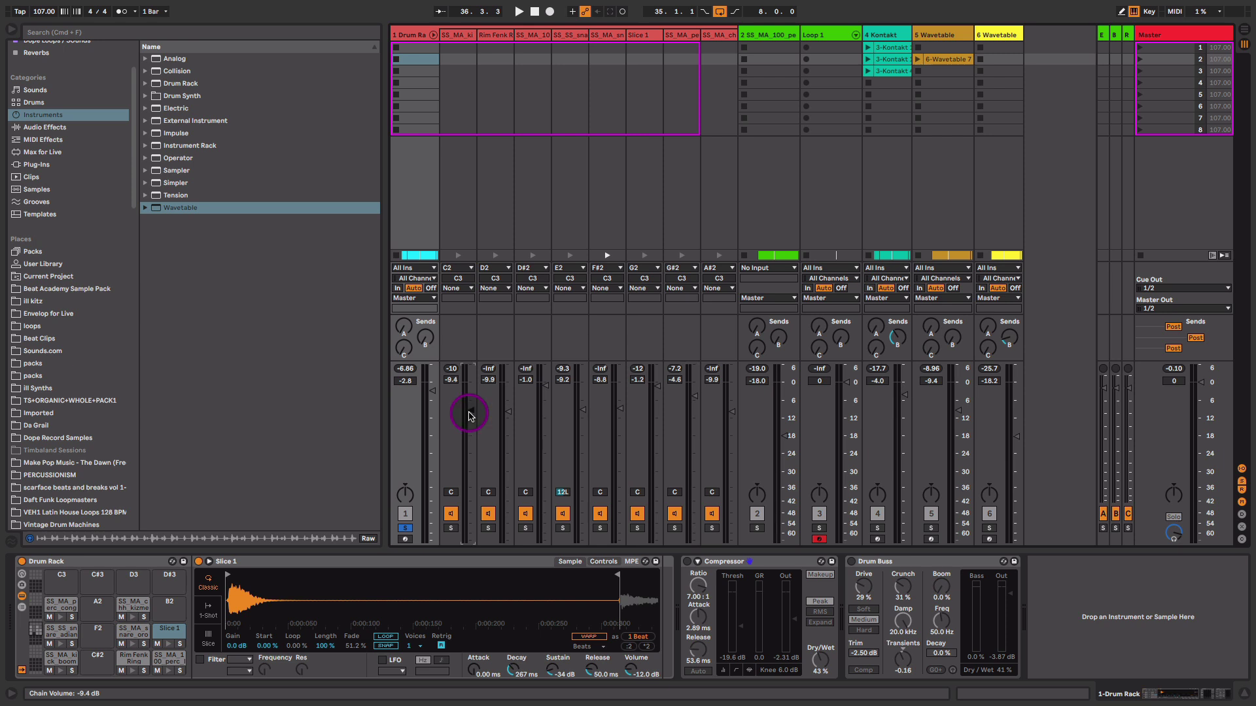
Step: Mute and unmute the C2 chain during playback to compare
key(space)
click(451, 514)
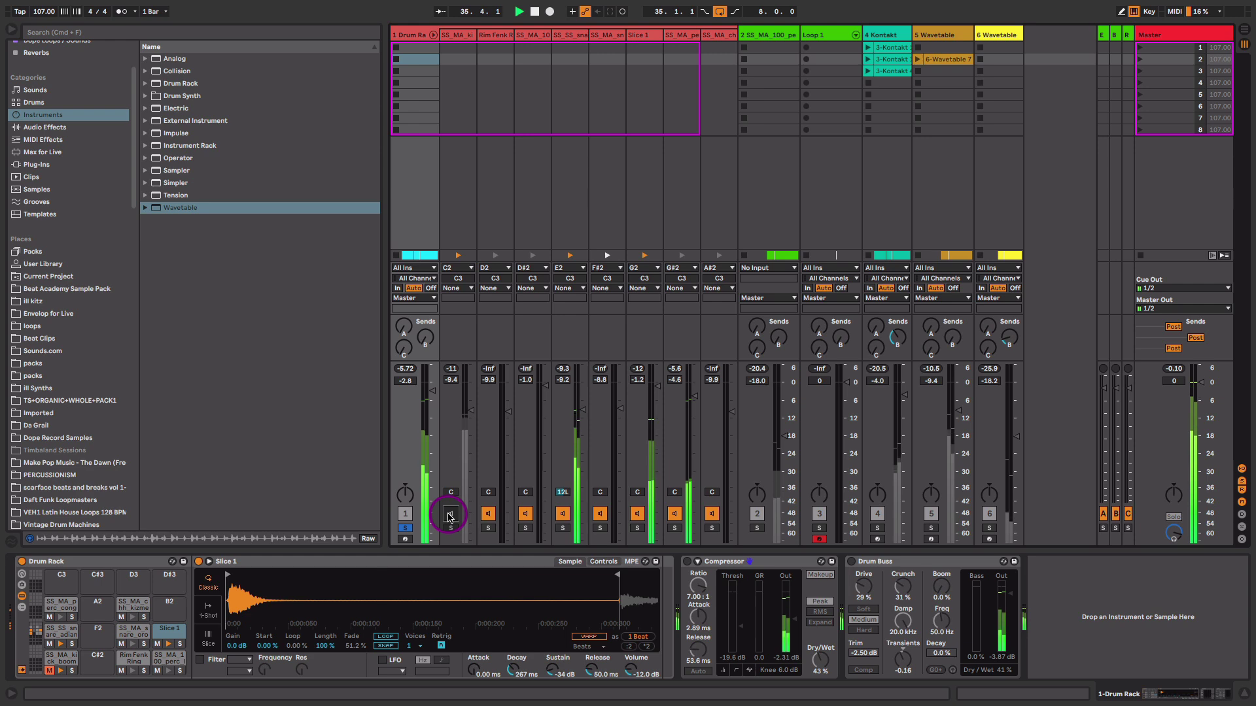
click(449, 514)
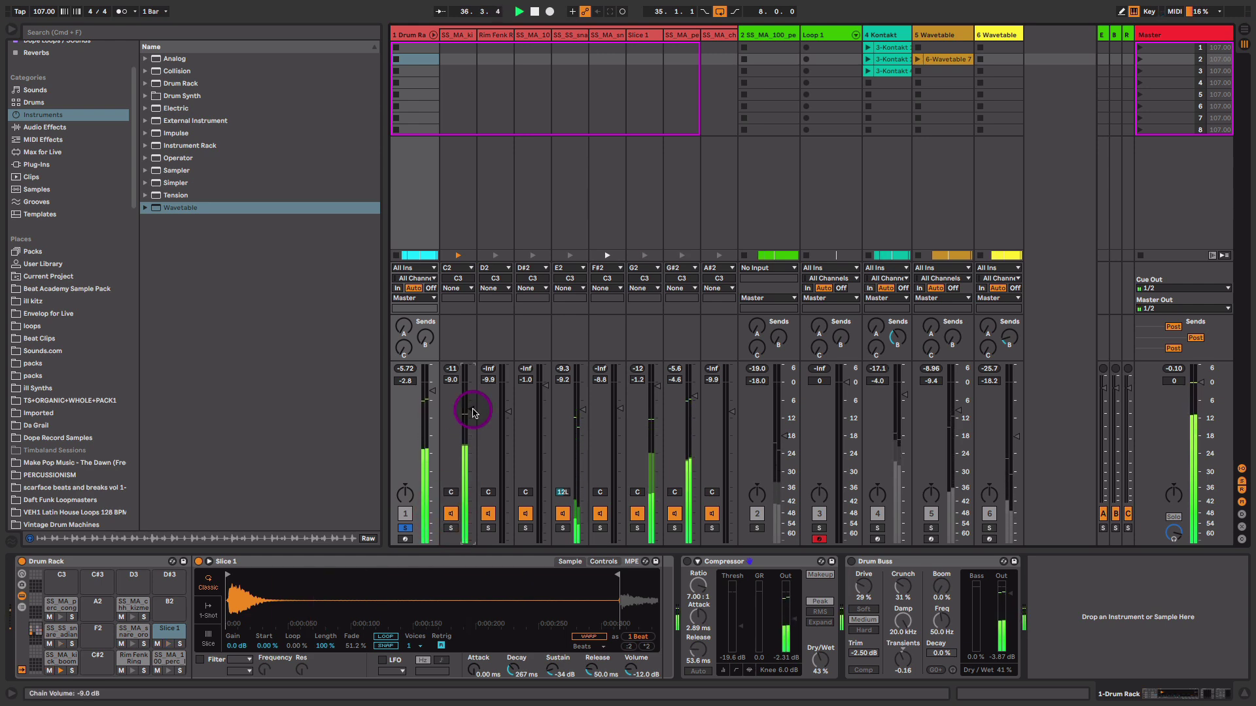
Step: Fold away the chains and raise the drum Compressor's mix to 56%
click(431, 35)
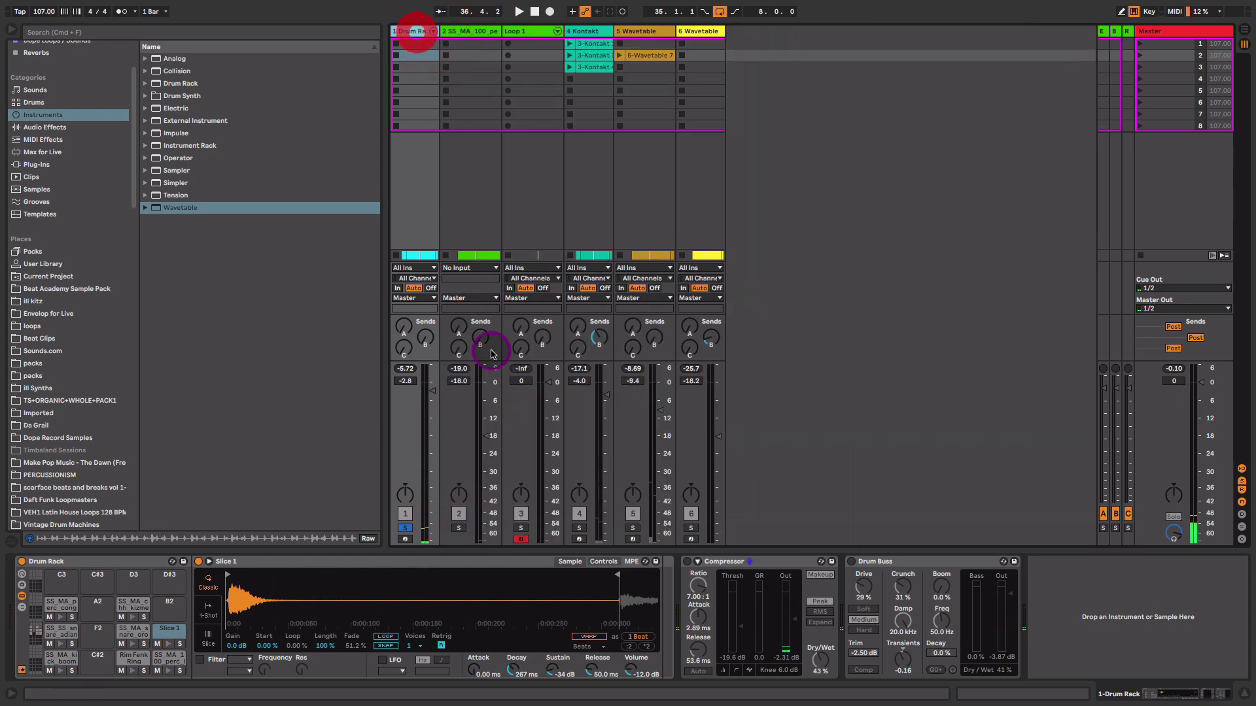
click(758, 563)
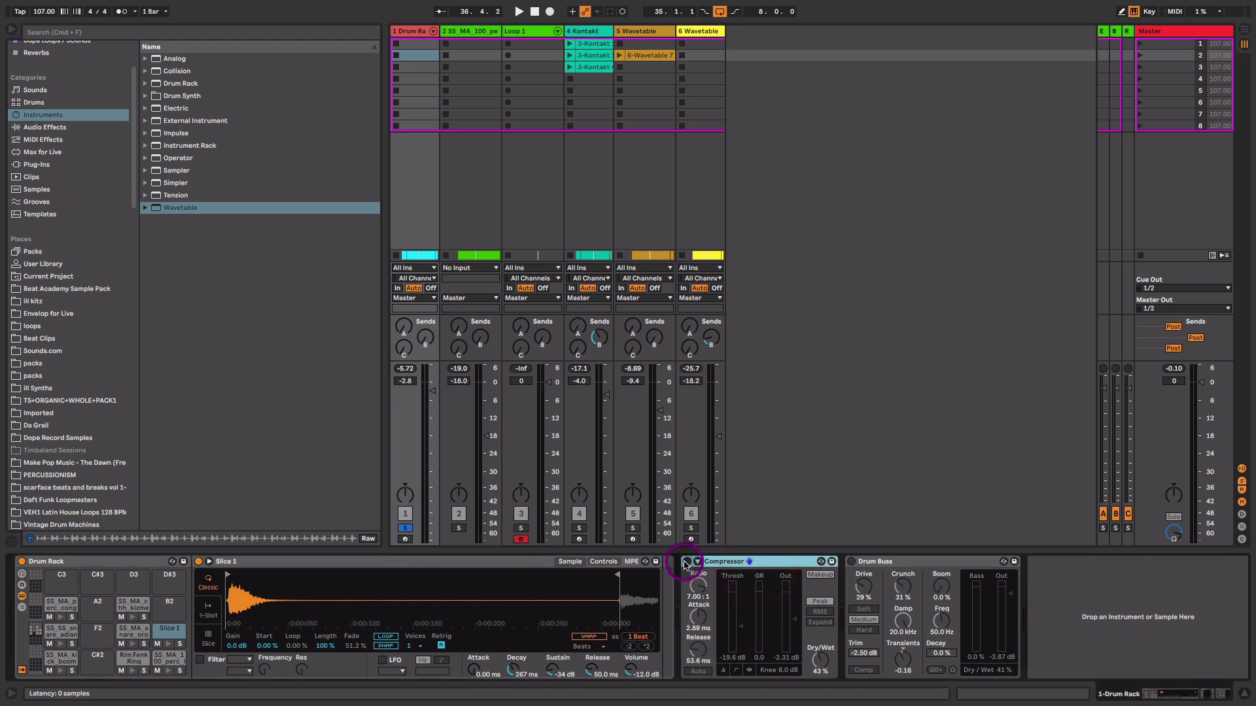
drag(827, 666, 828, 654)
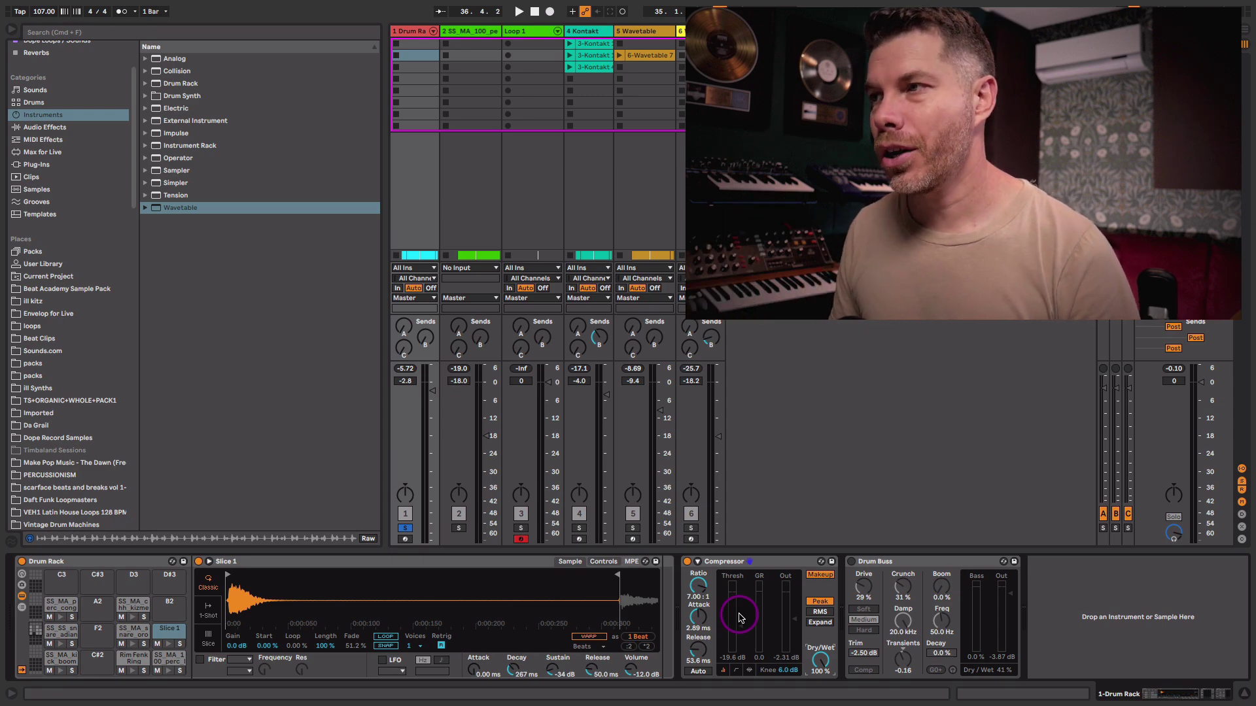
Step: Sweep the Compressor threshold from -40.1 dB up toward -18.2 dB, then check attack
drag(739, 618, 740, 640)
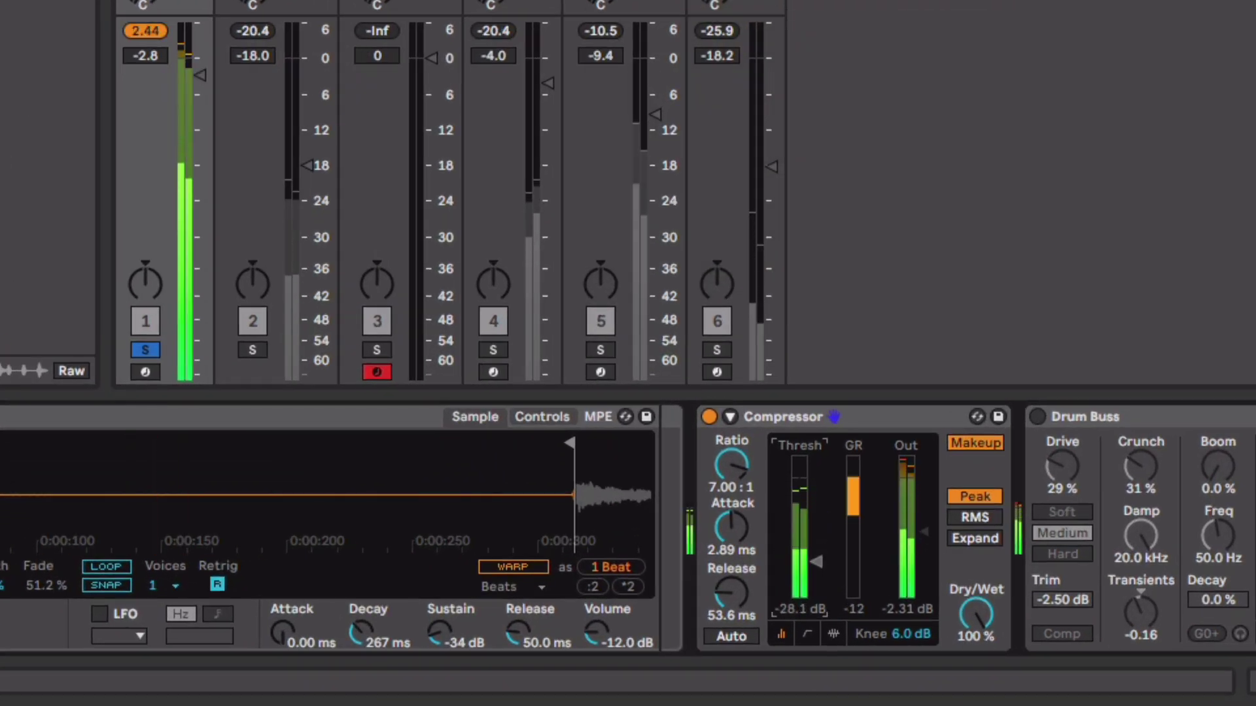
drag(816, 576, 815, 561)
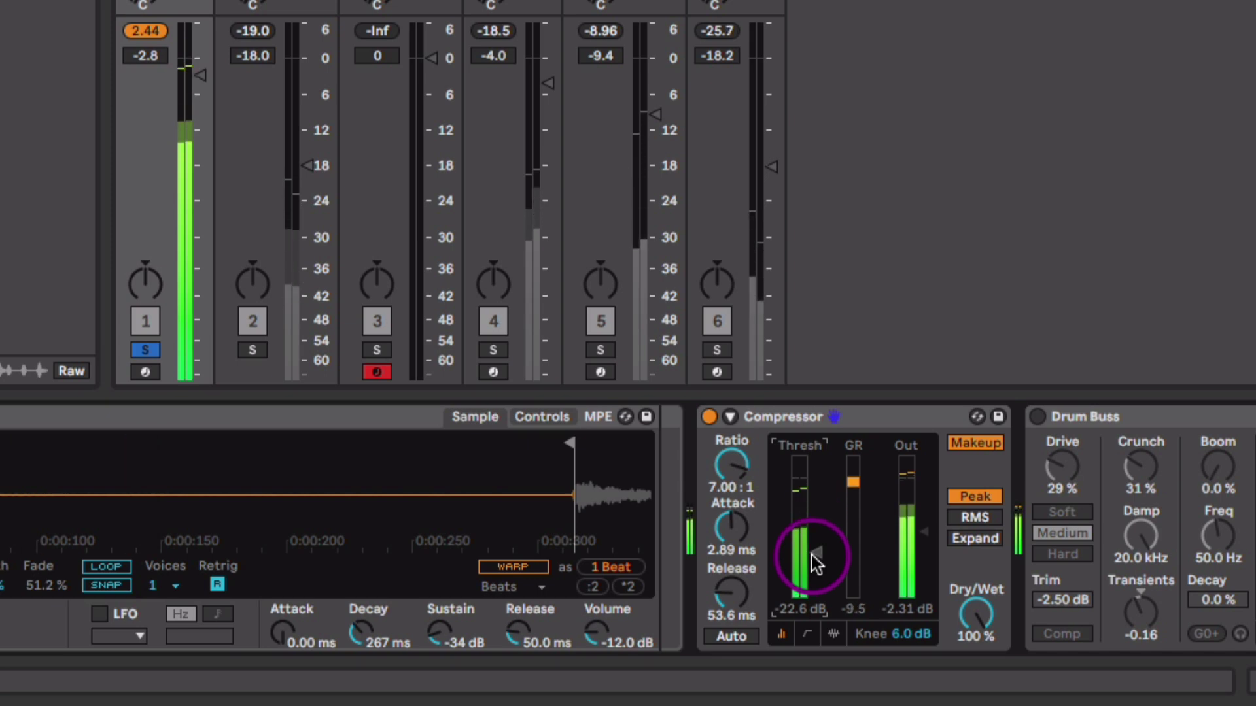
click(971, 608)
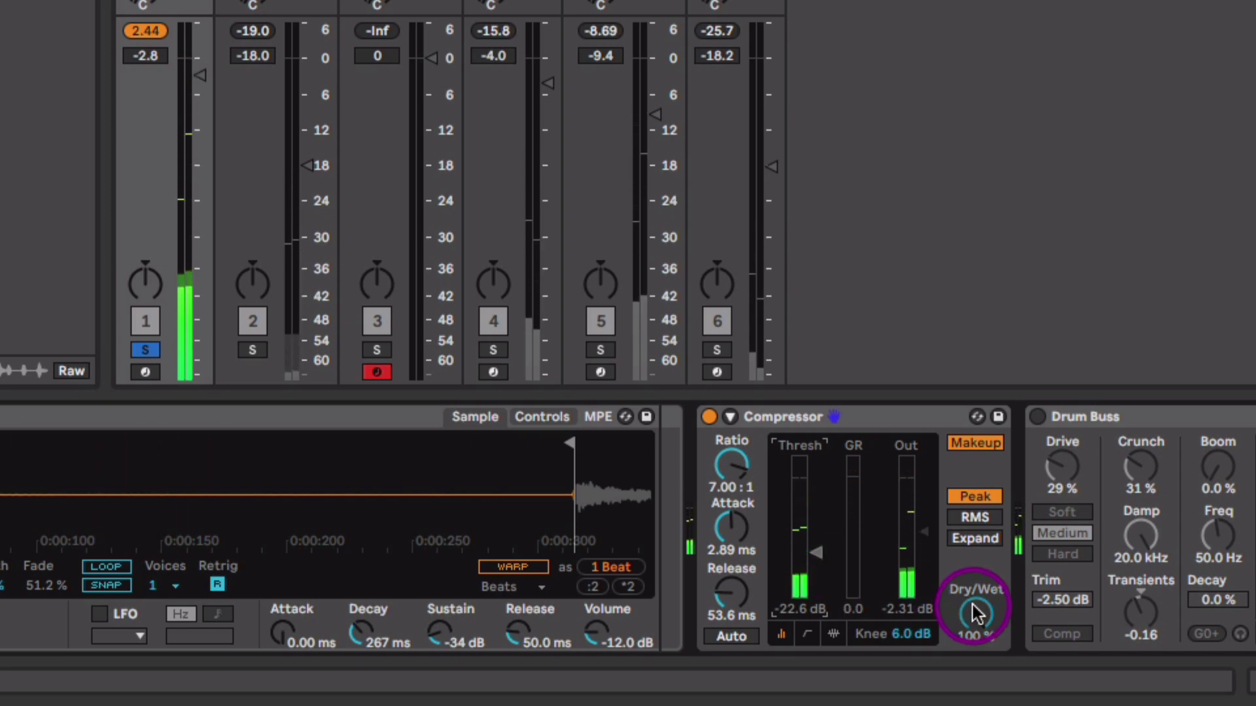
drag(815, 553, 814, 559)
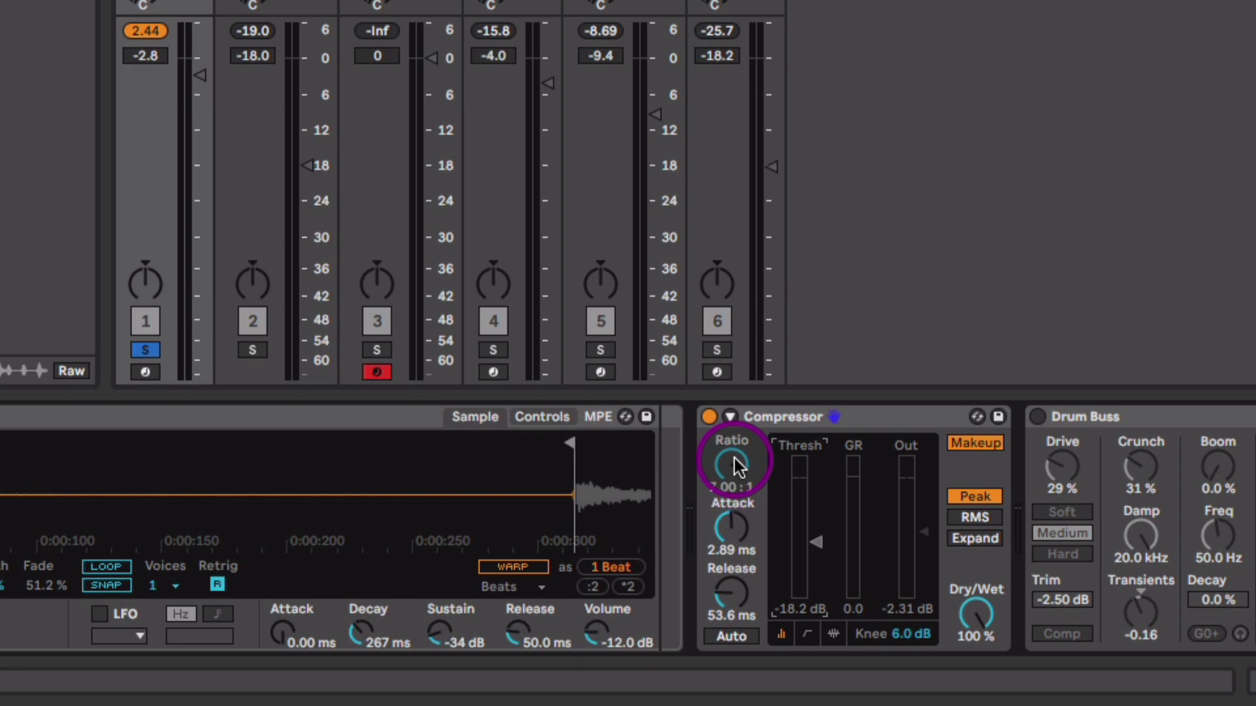
click(732, 528)
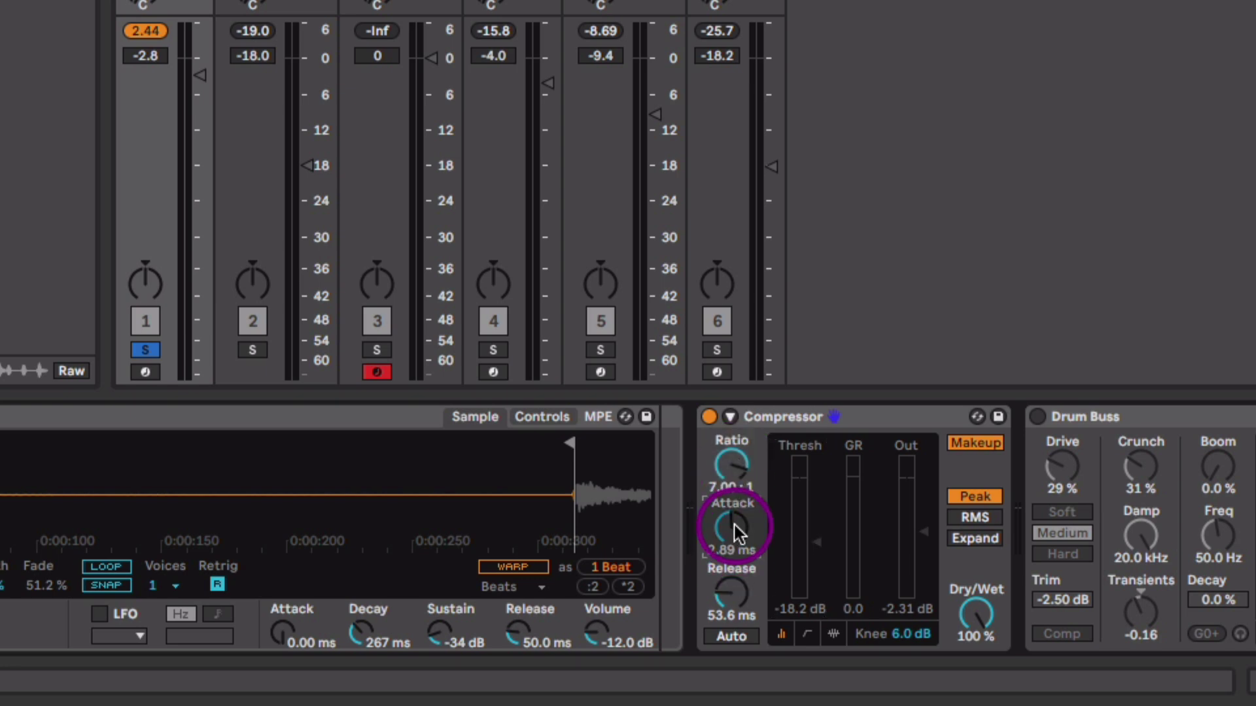
Step: Set the Compressor dry/wet to 42%, comparing it bypassed and active, leaving it on
click(977, 609)
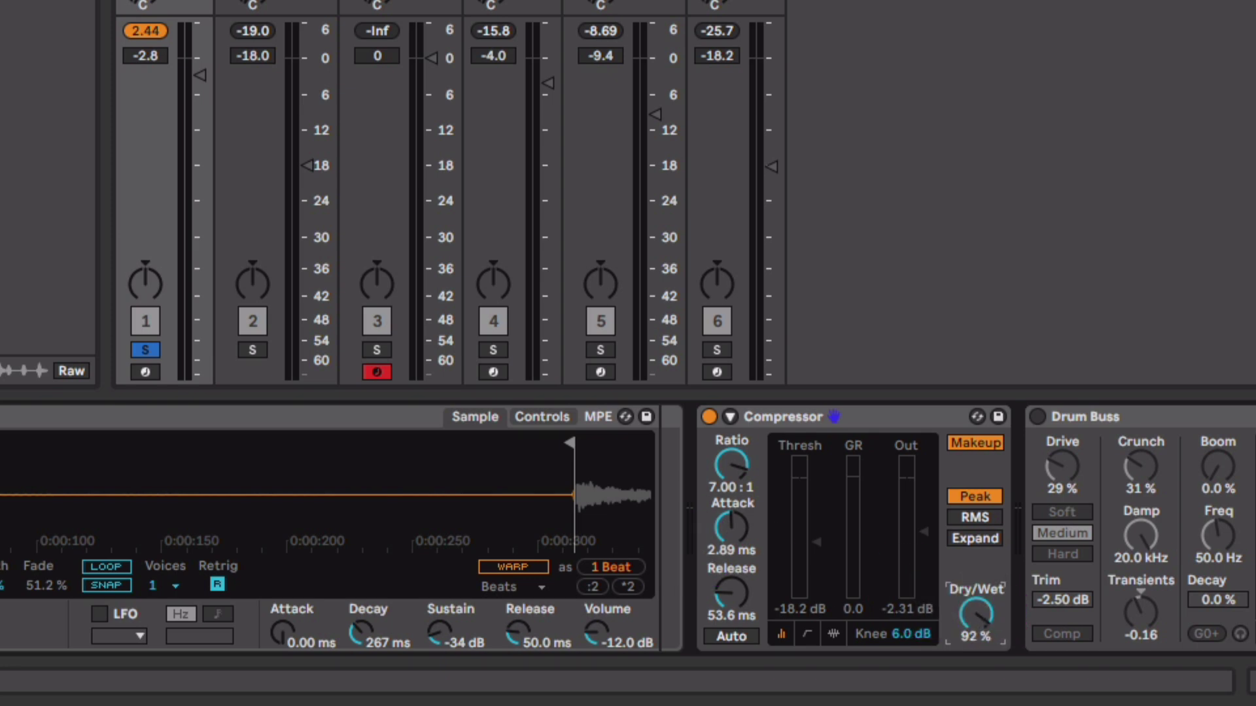
drag(976, 611, 986, 668)
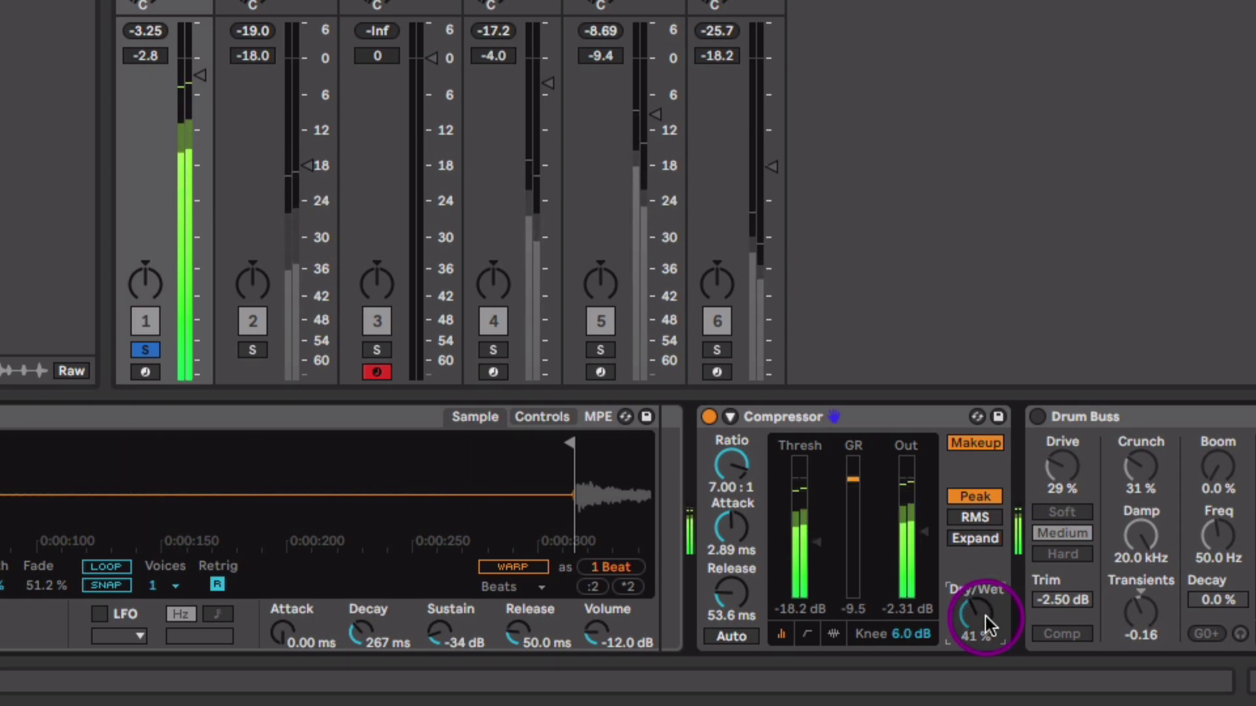
click(709, 417)
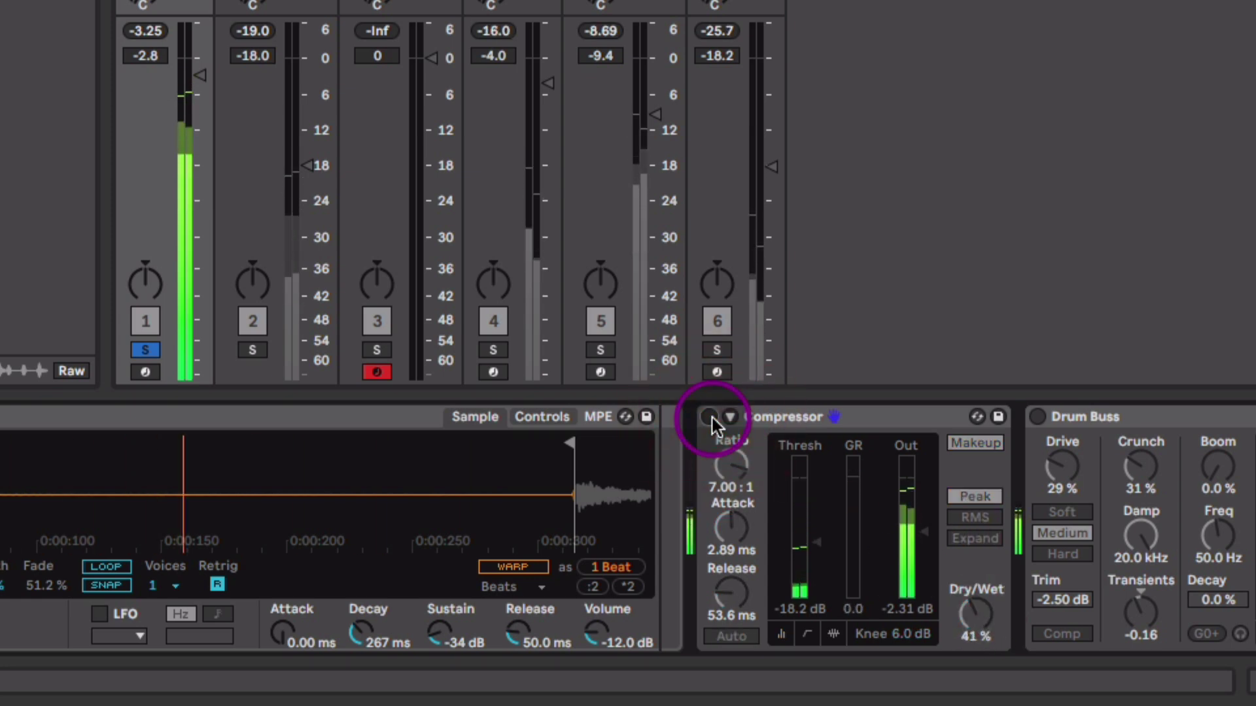
click(709, 417)
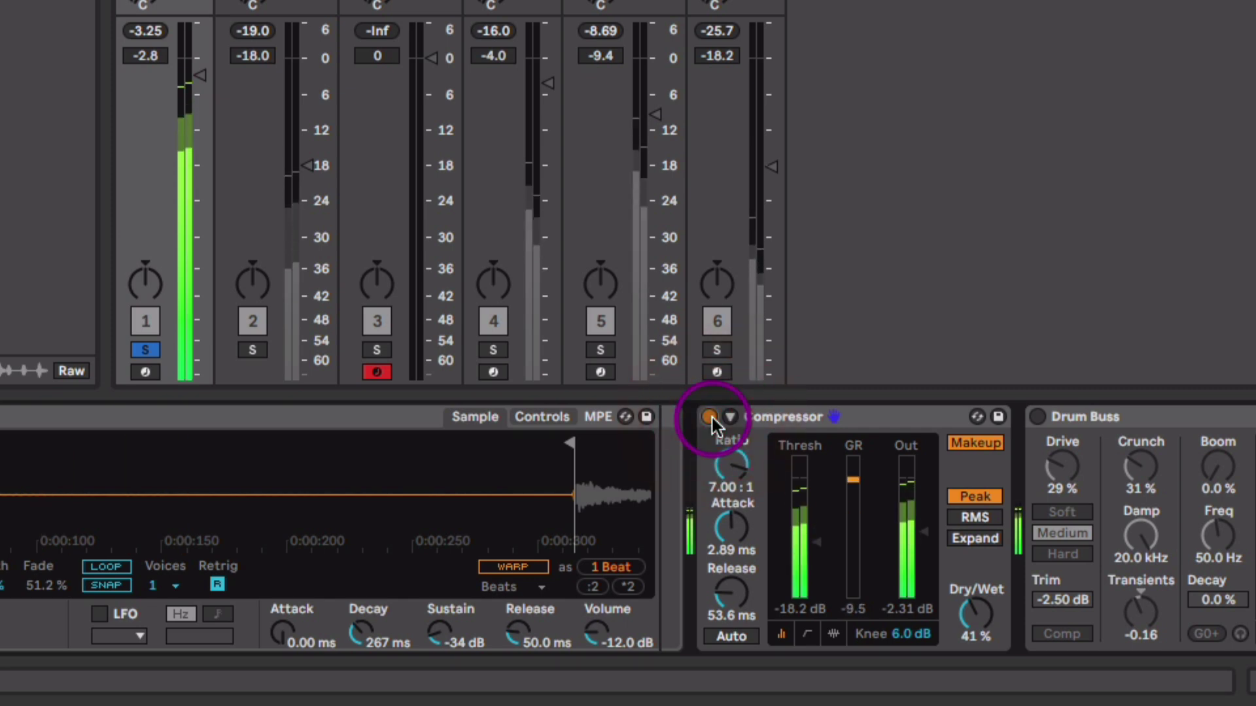
click(709, 417)
click(709, 417)
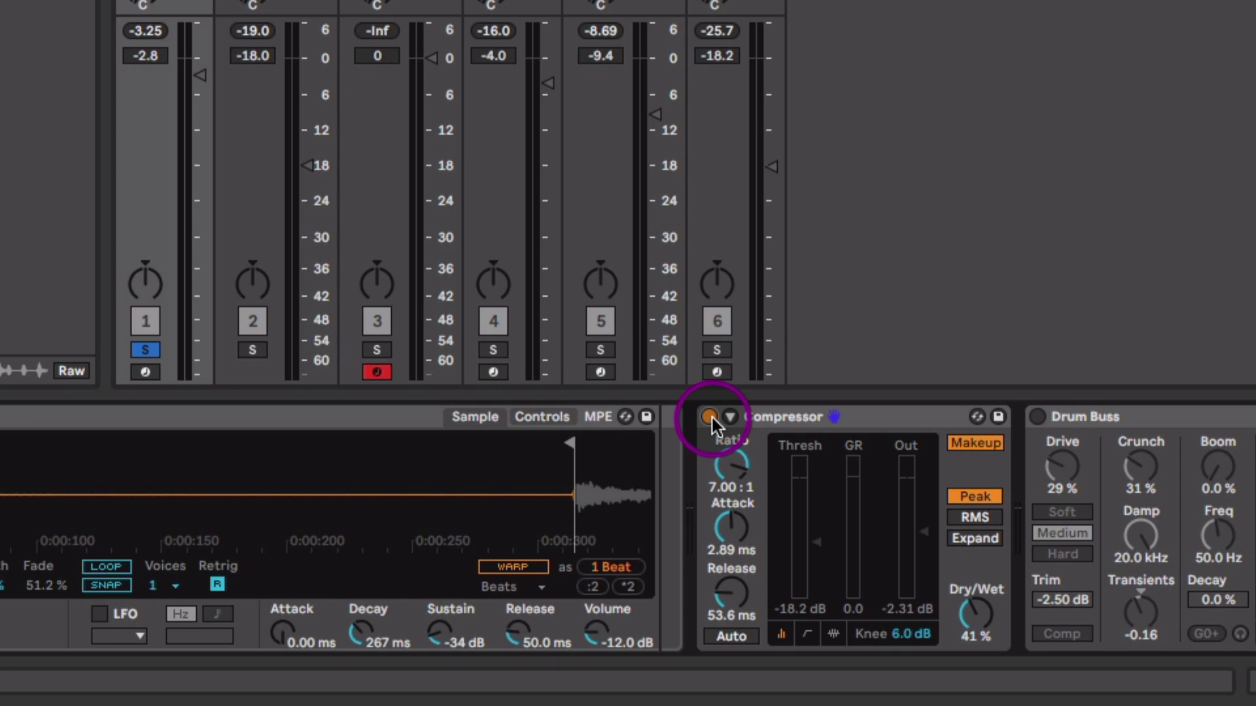
drag(981, 621, 987, 630)
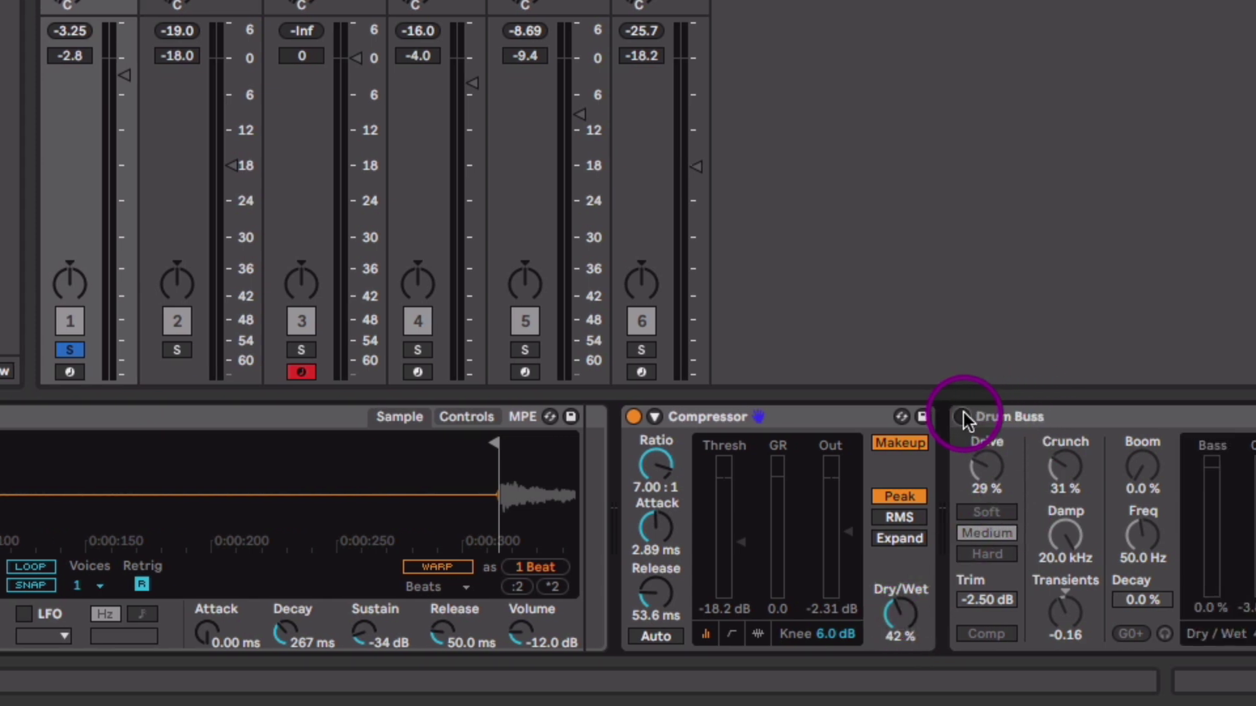
Step: Switch on Drum Buss with Transients at -0.33 and Dry/Wet at 39%
click(962, 417)
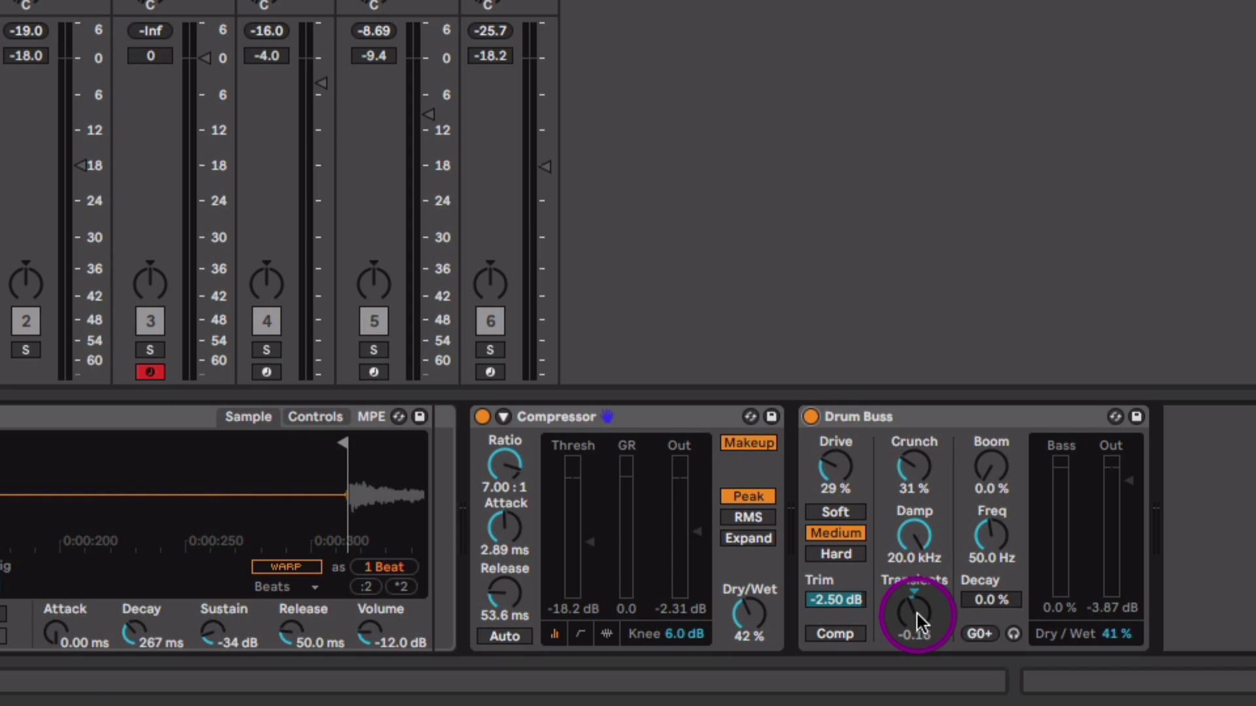
key(space)
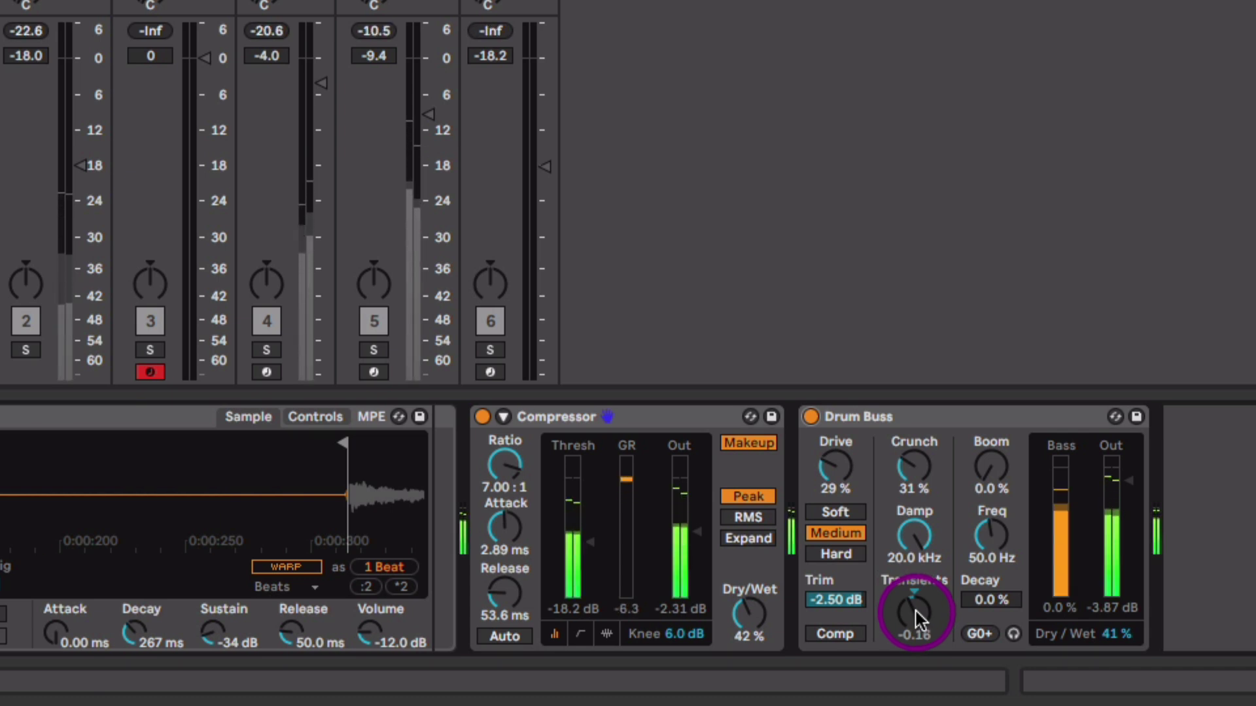
drag(919, 618, 919, 651)
drag(1112, 633, 1107, 639)
drag(837, 465, 865, 417)
Step: Bypass Drum Buss and Compressor together to compare, then lower Drive to 22%
click(863, 417)
shift+click(650, 412)
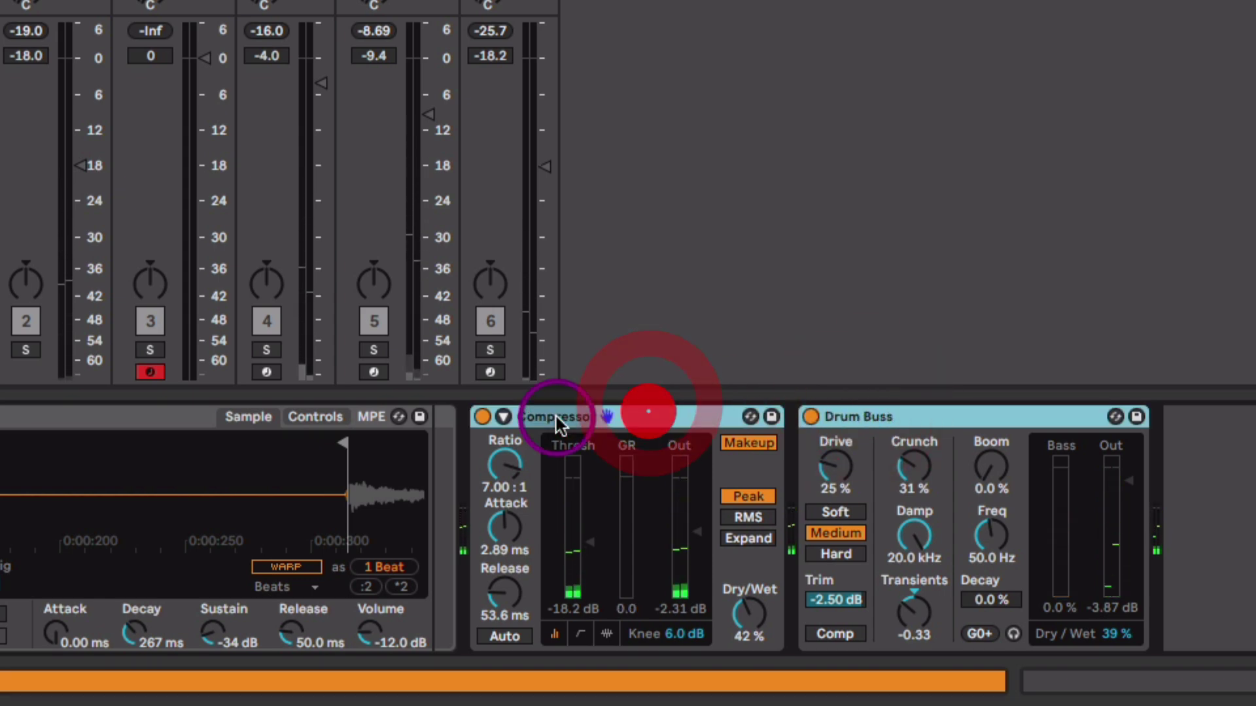
click(482, 417)
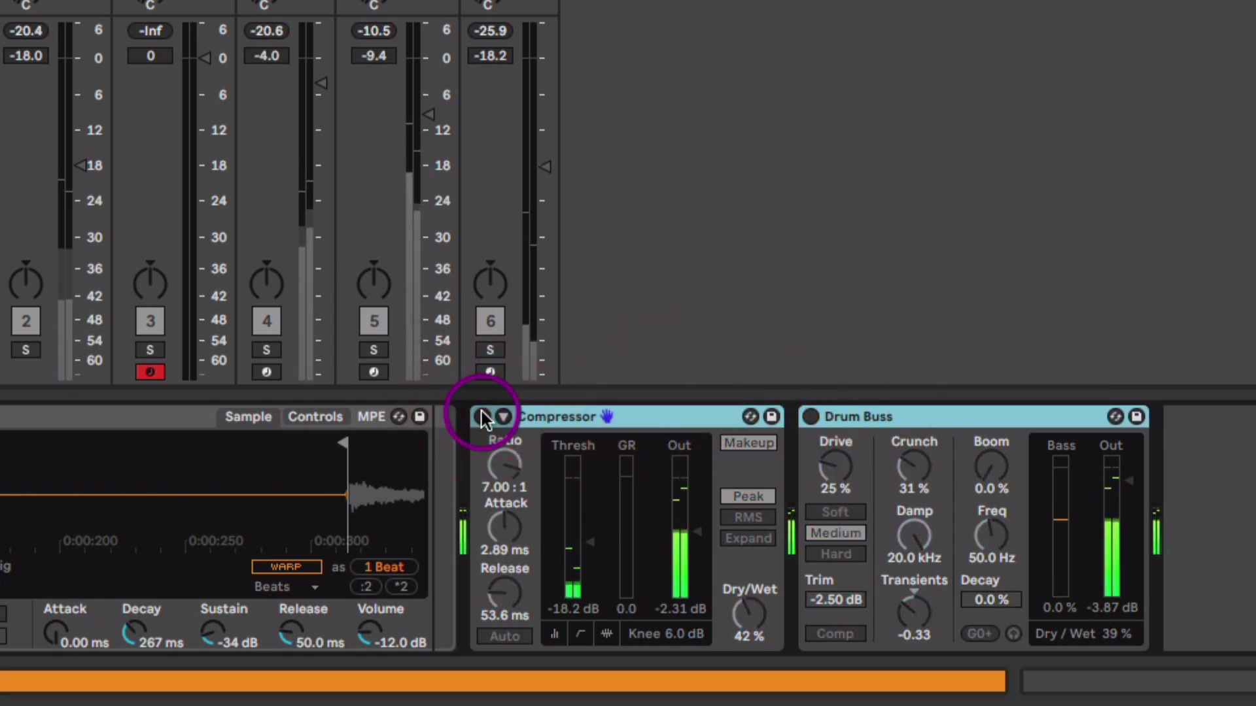
click(478, 414)
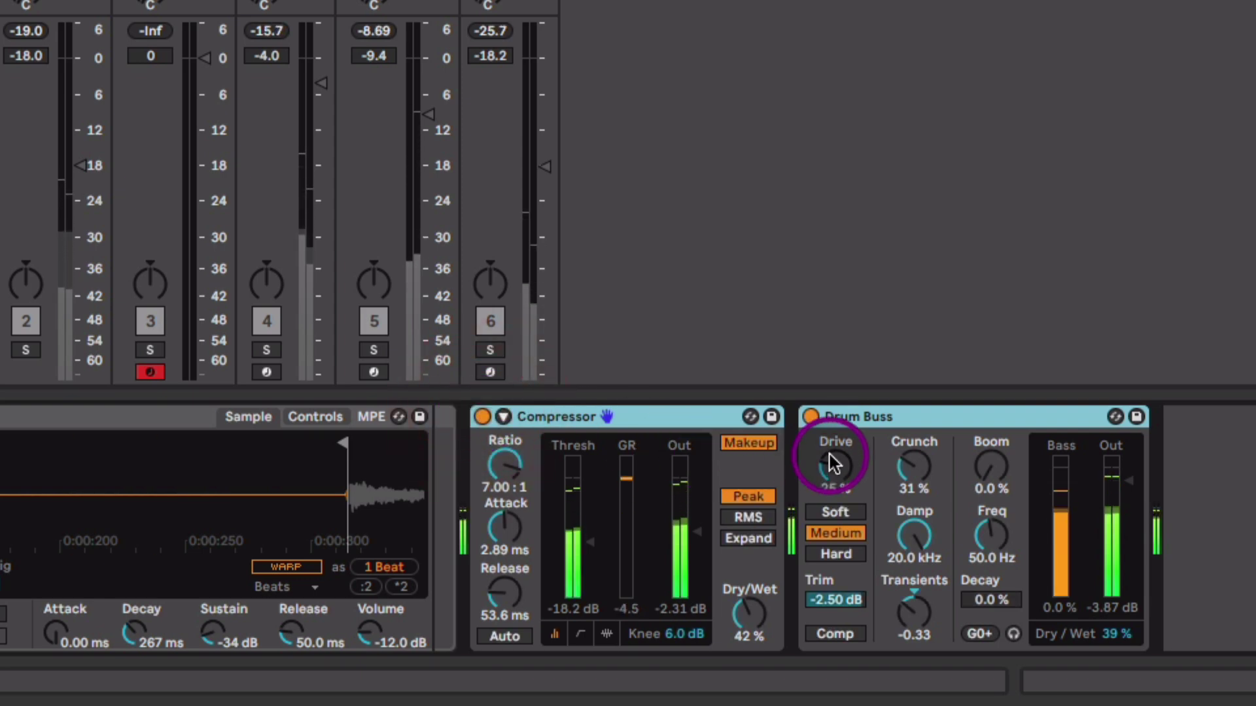
drag(836, 456, 549, 364)
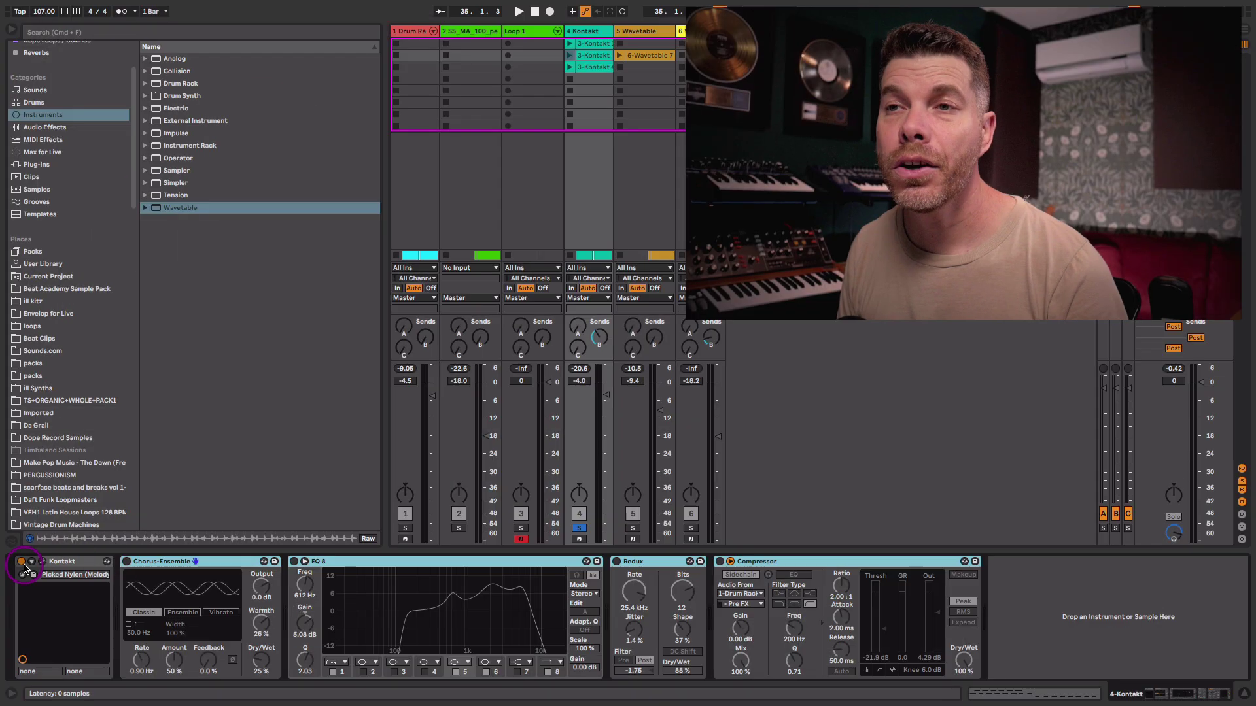
Step: Open the guitar track's Kontakt Player window beside Live and raise track 4 to -2.1 dB
click(39, 564)
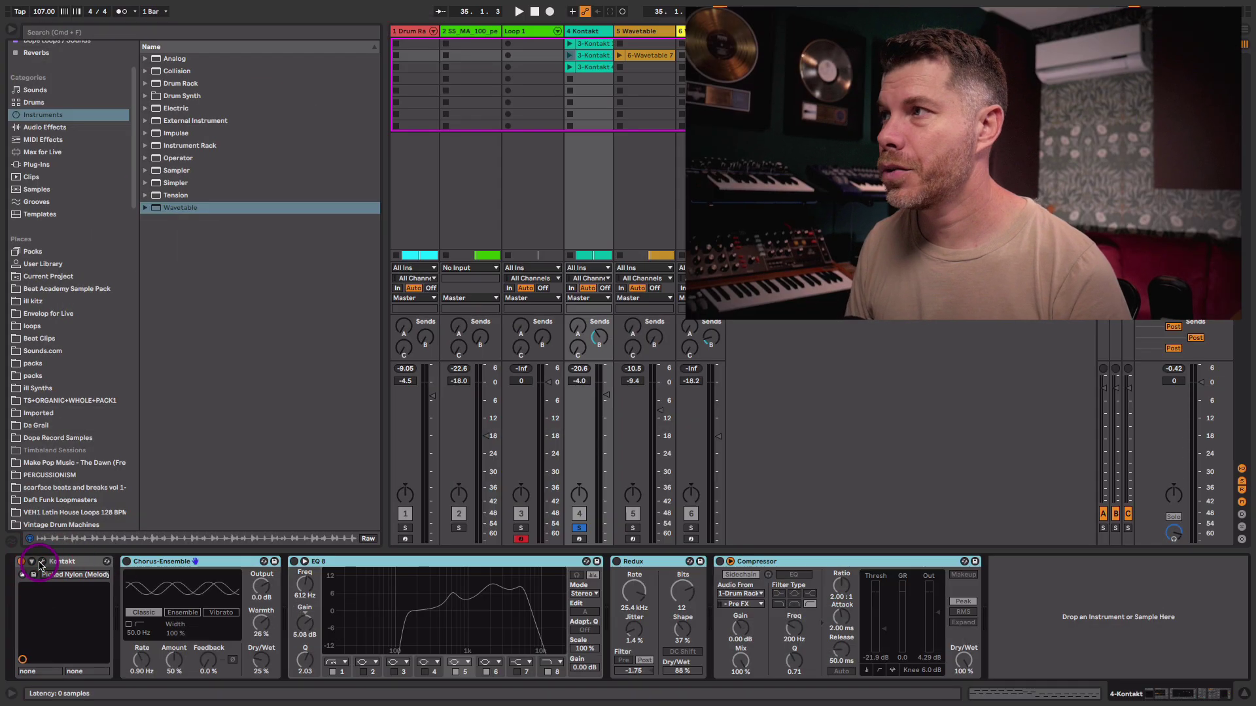
click(40, 562)
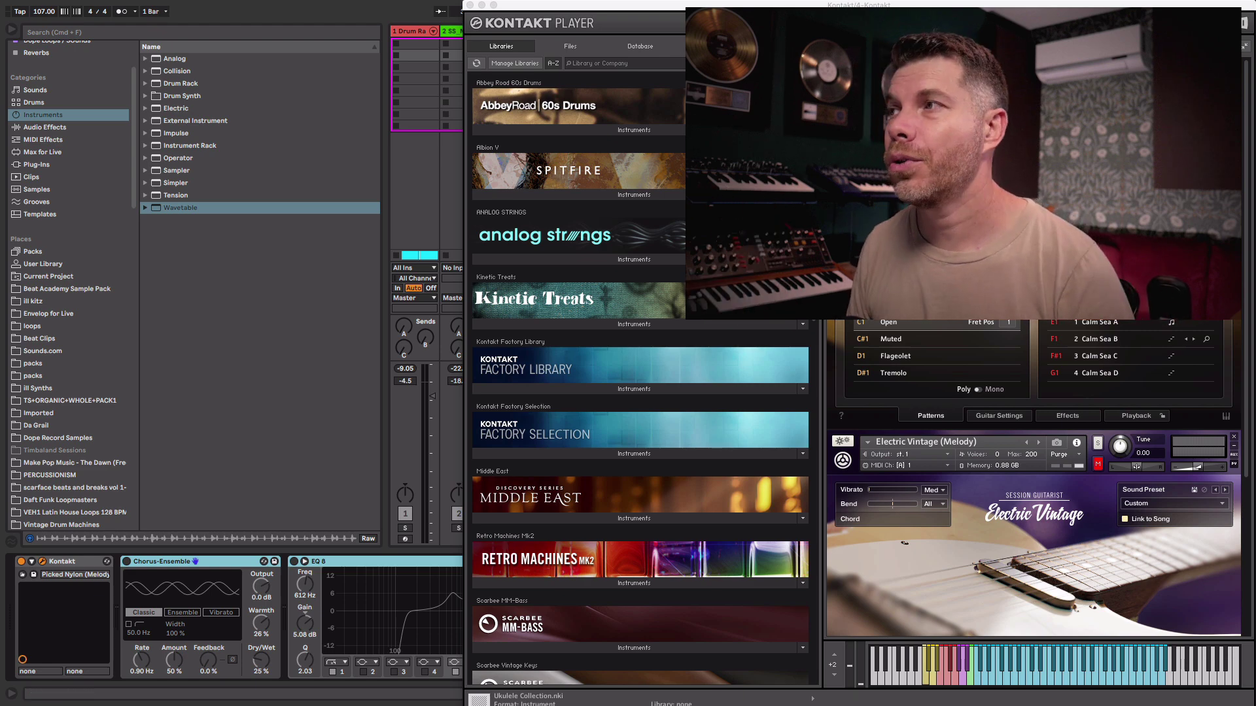
click(1101, 23)
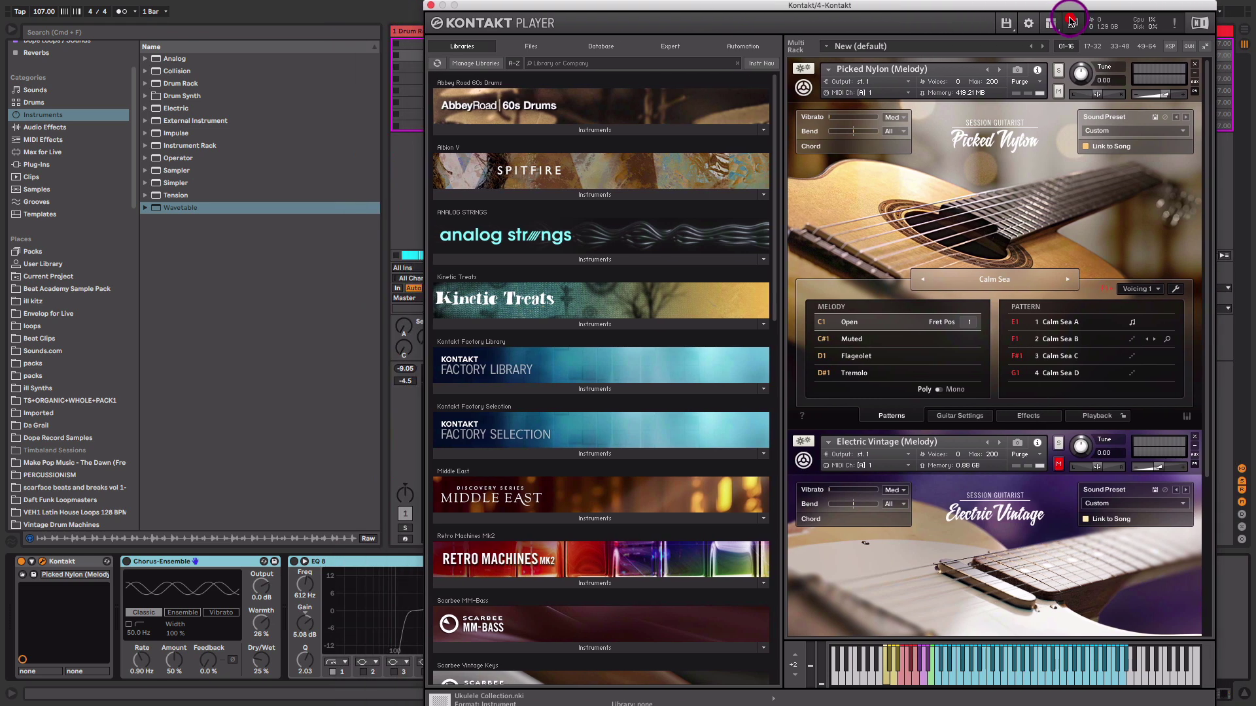
click(1041, 139)
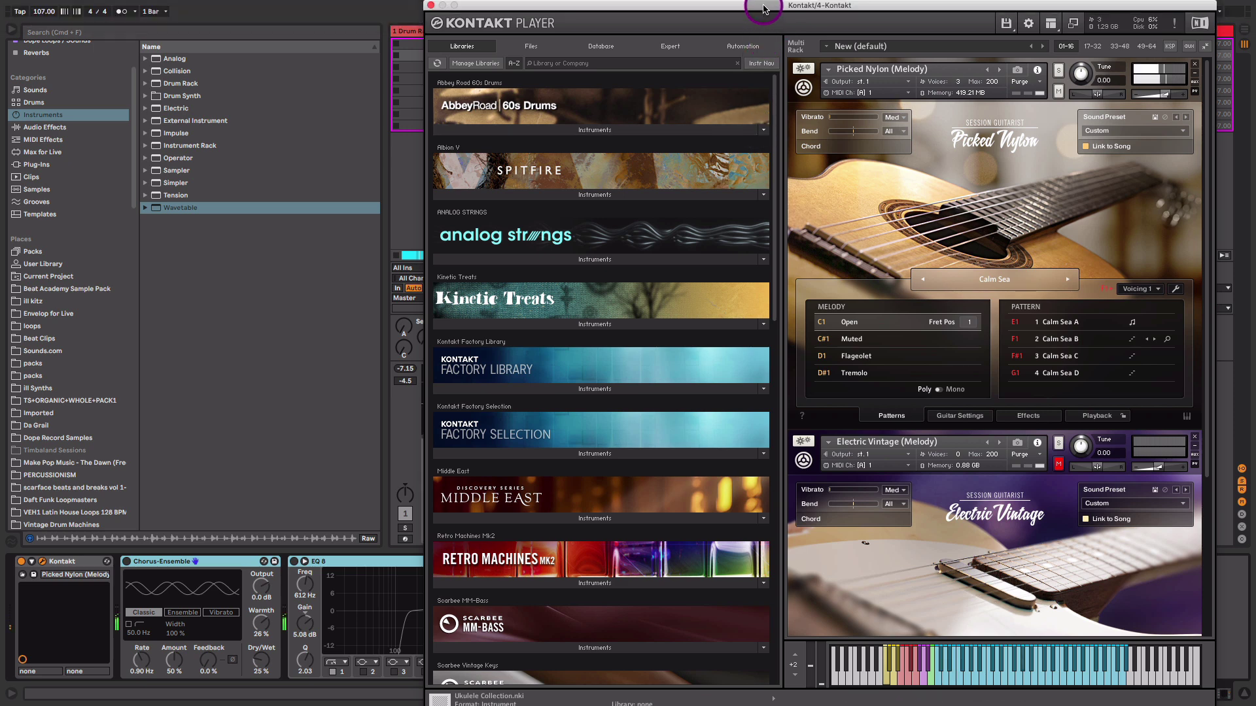
drag(763, 7, 1015, 8)
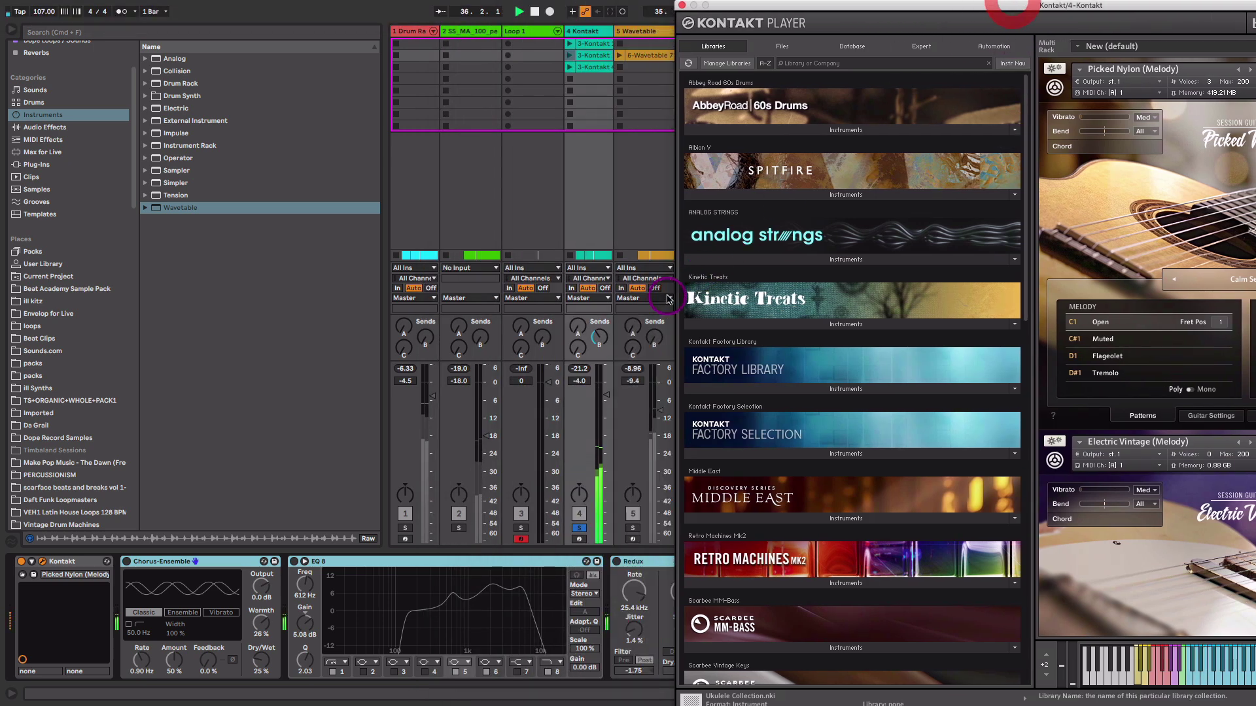
drag(592, 395, 596, 386)
mouse_move(925, 11)
mouse_down()
mouse_move(781, 12)
mouse_move(923, 12)
mouse_up()
Step: Close the Kontakt window and open the 3-Kontakt 4 clip's notes in Arrangement View
click(595, 172)
key(Tab)
scroll(601, 190, right, 5)
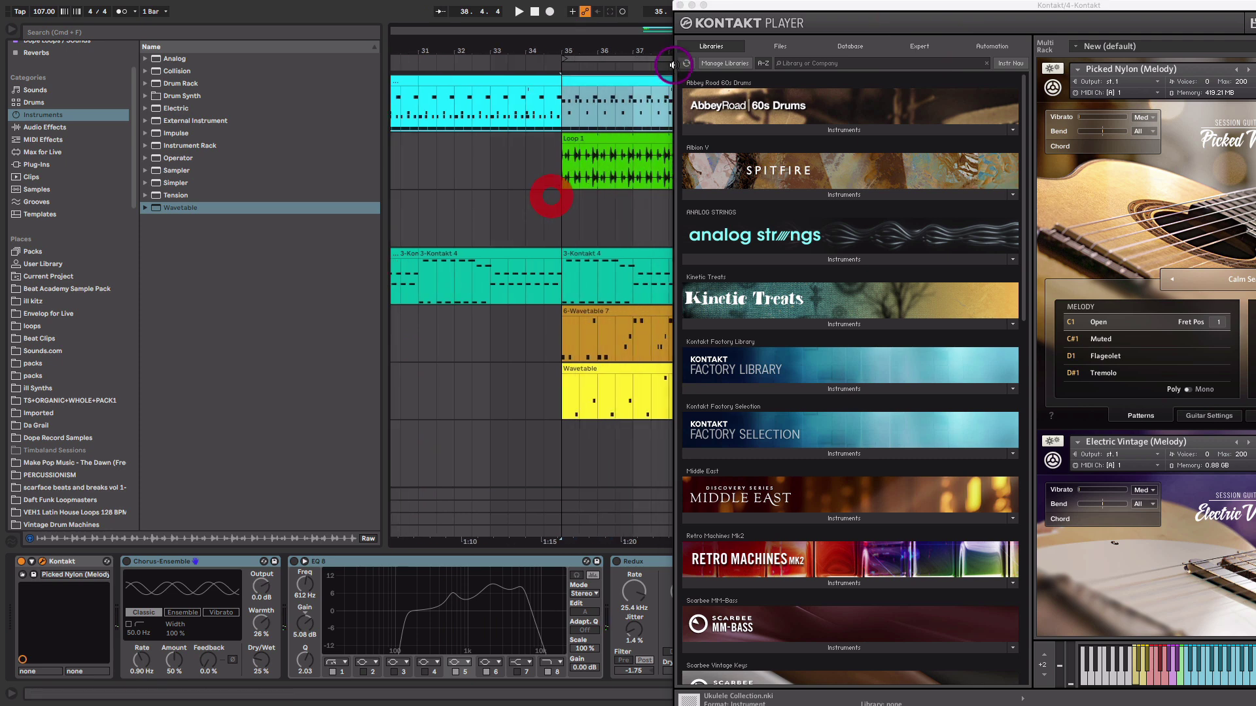
click(681, 6)
scroll(656, 145, right, 5)
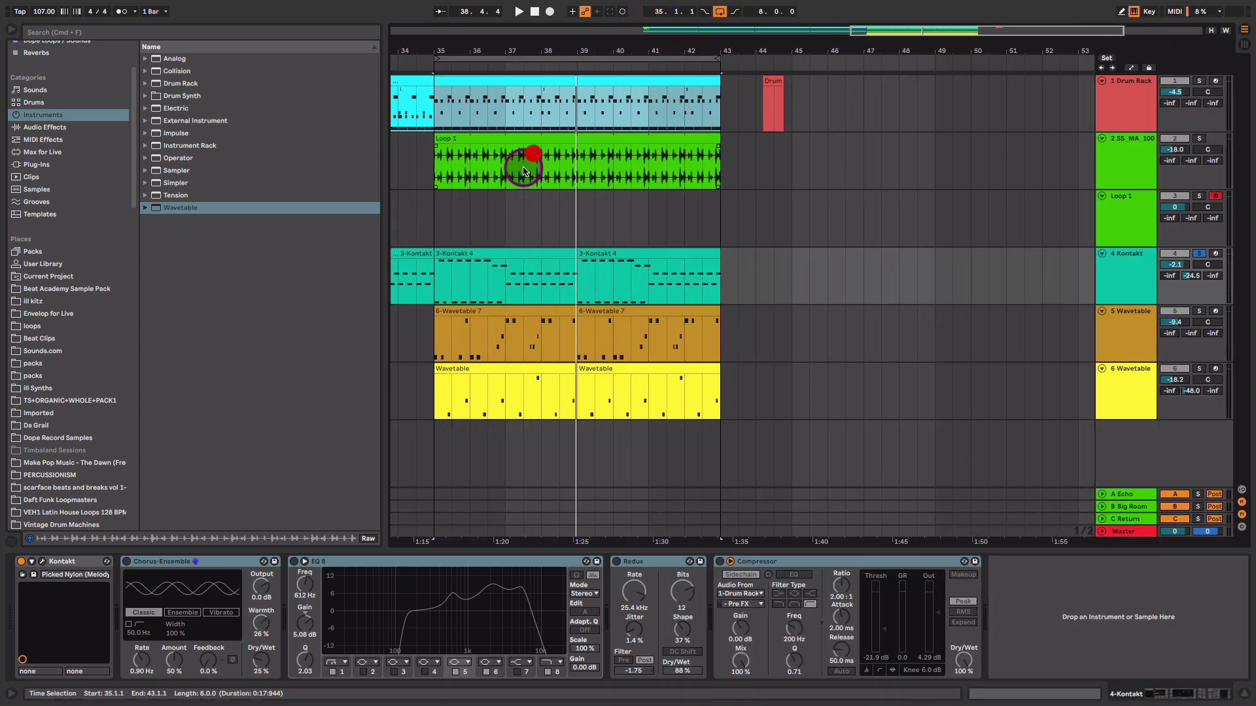
double_click(504, 247)
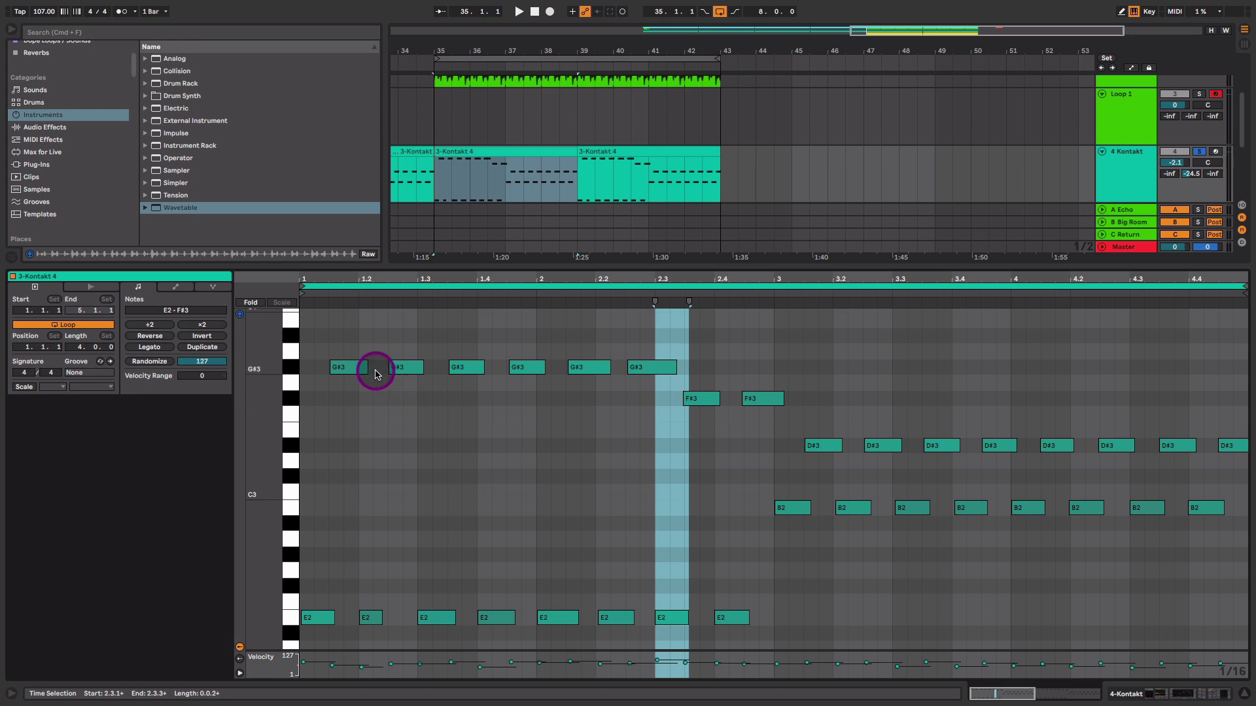
Step: Show the guitar clip's envelopes and choose MIDI controller 64: Sustain
click(178, 288)
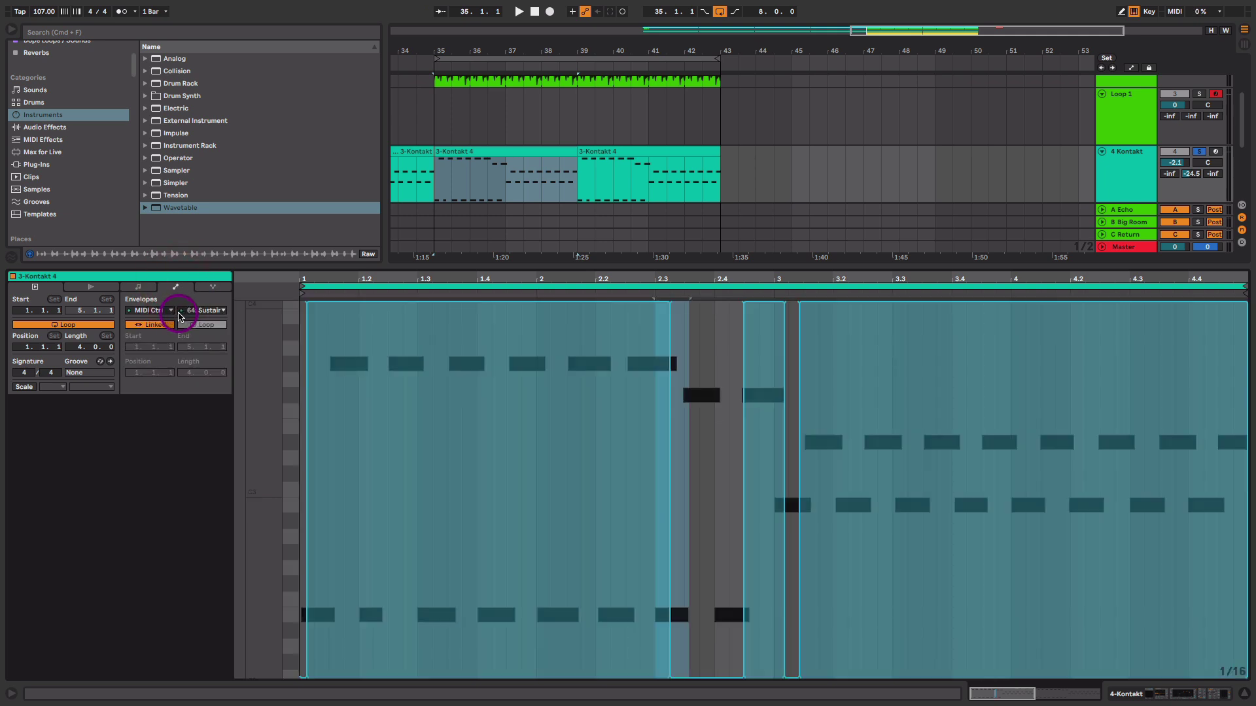
click(600, 352)
key(b)
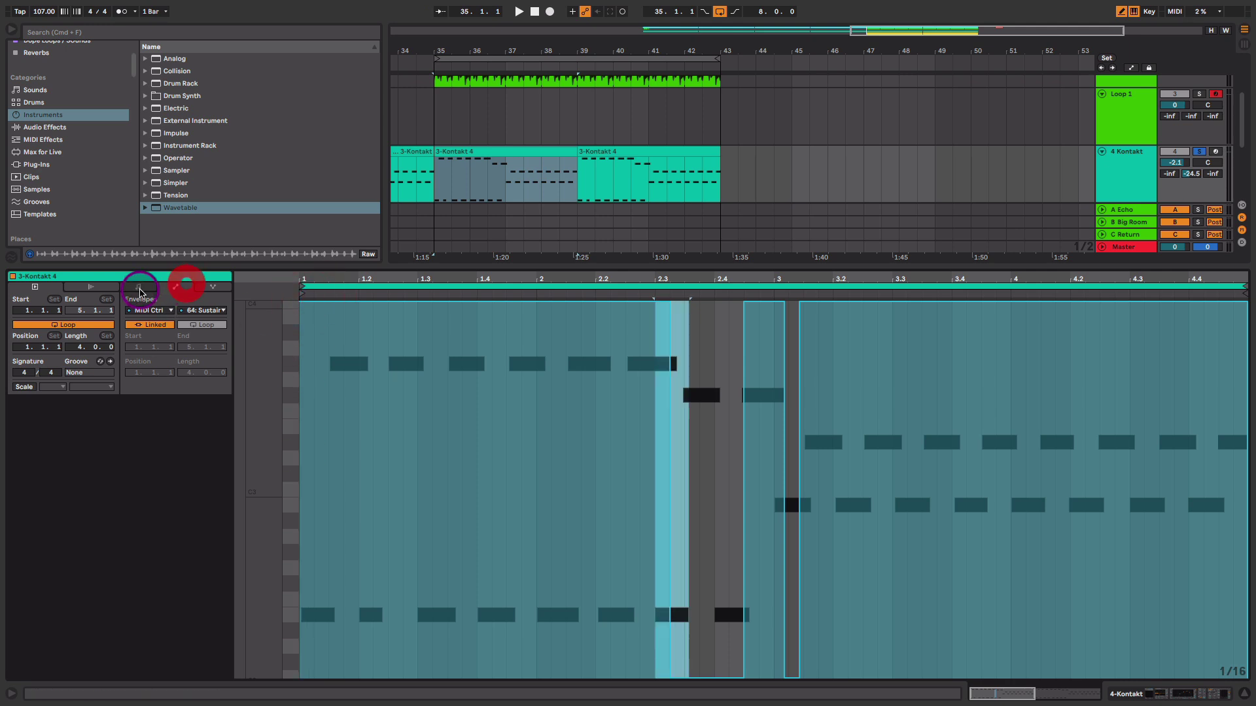
click(139, 288)
click(174, 288)
click(163, 310)
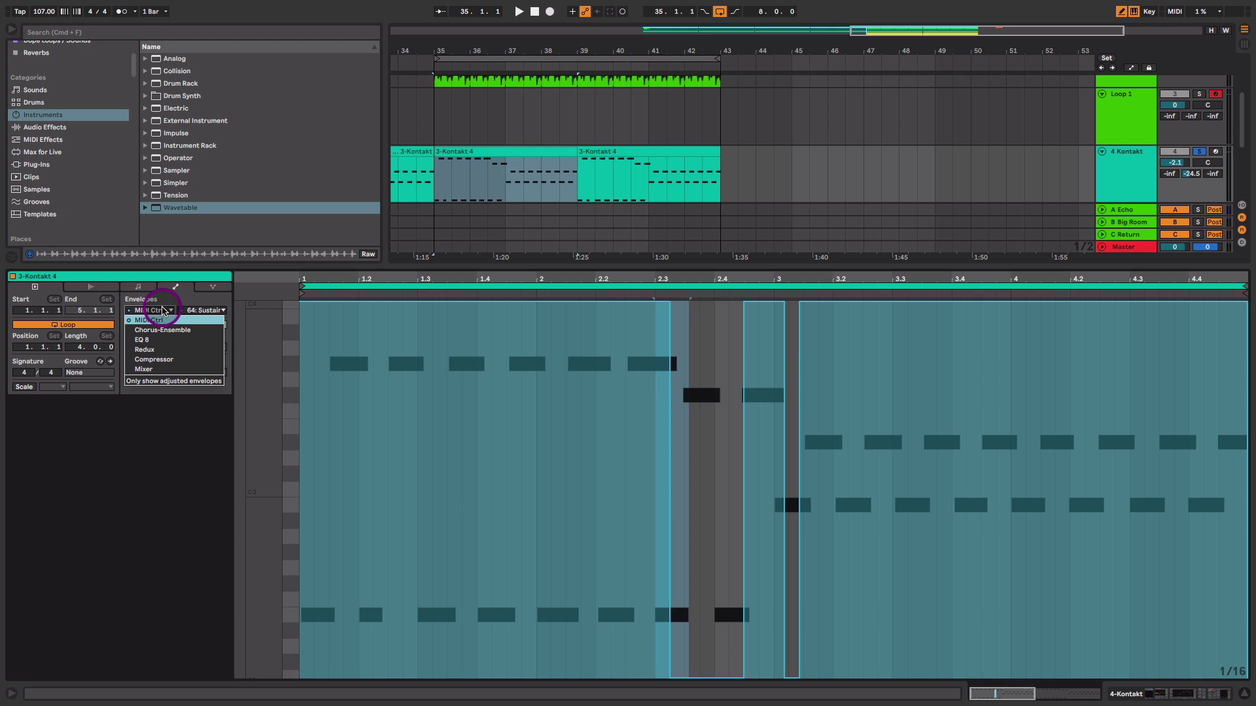
click(168, 321)
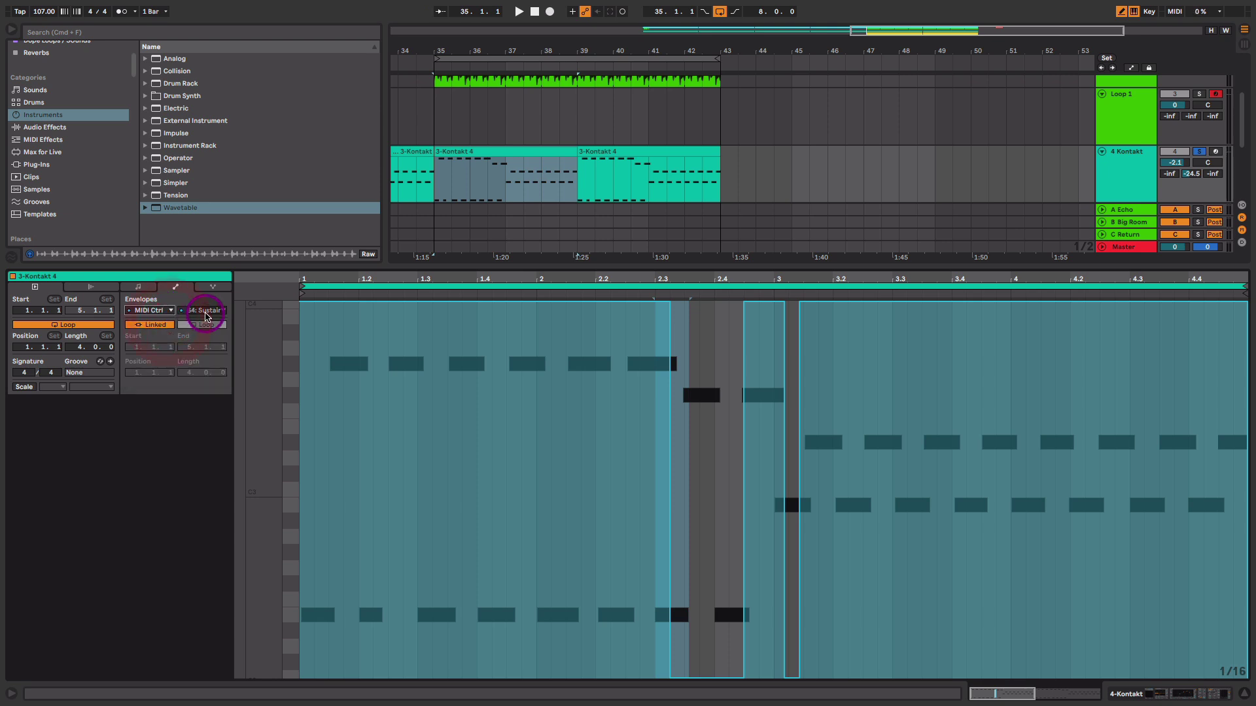
click(203, 310)
scroll(255, 497, down, 5)
click(235, 507)
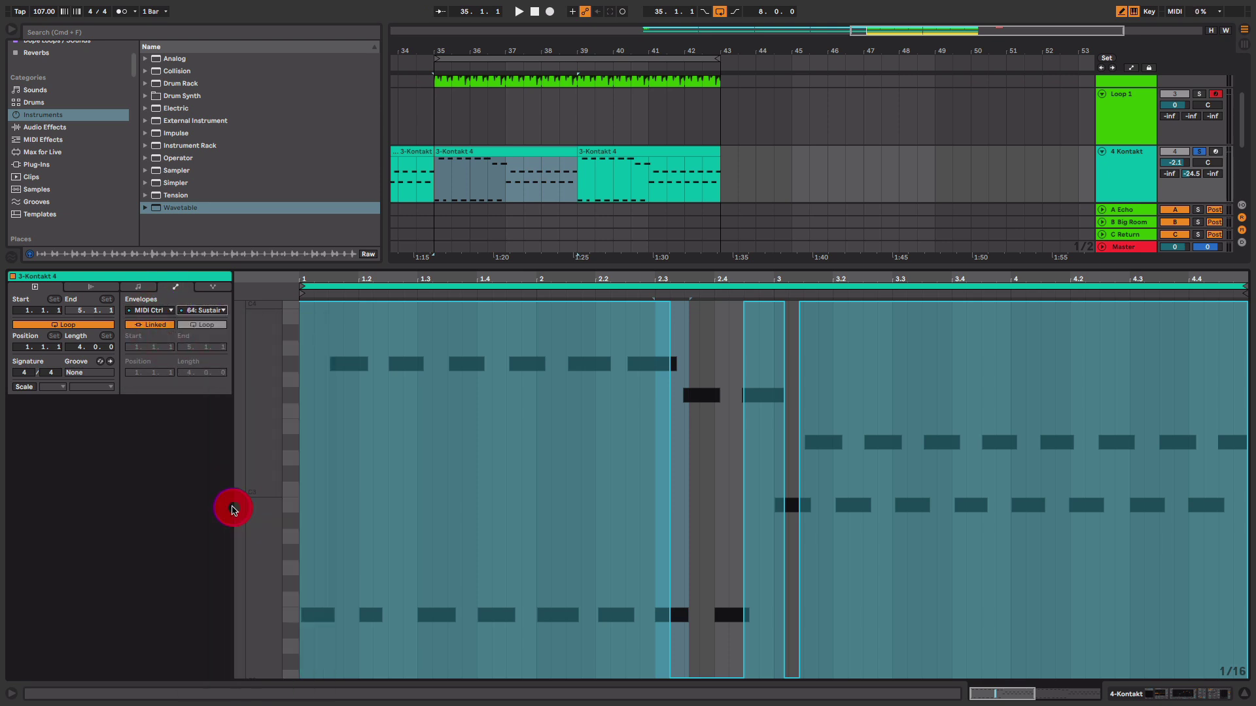
Step: Draw a Sustain envelope across beats 2.3–2.4 and play it back
drag(469, 275, 469, 269)
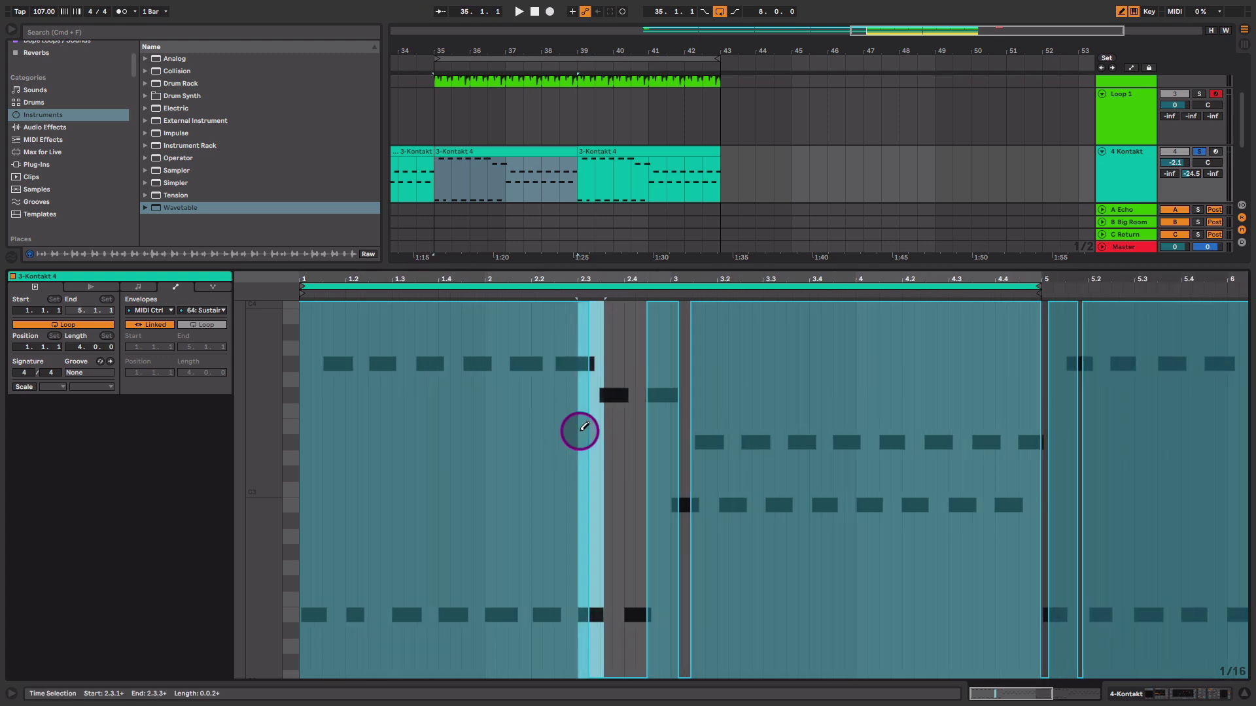
mouse_move(607, 353)
mouse_down()
mouse_move(614, 395)
mouse_move(648, 306)
mouse_move(633, 303)
mouse_up()
click(547, 438)
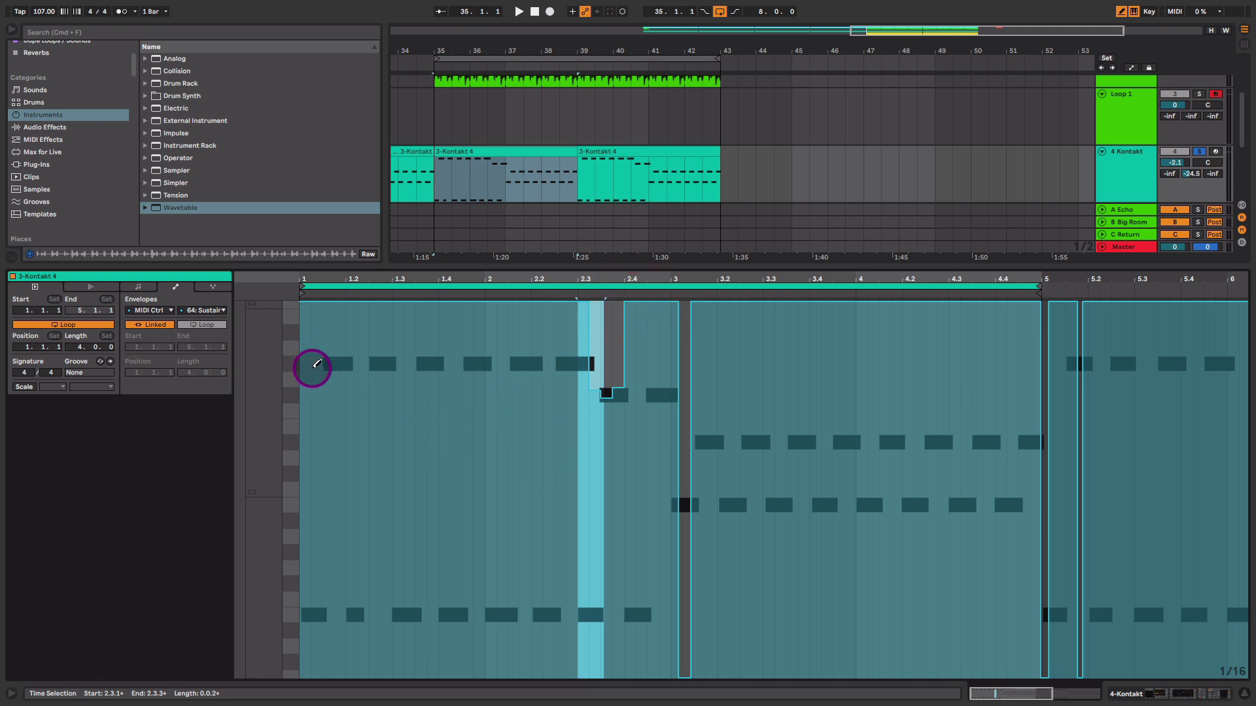
key(space)
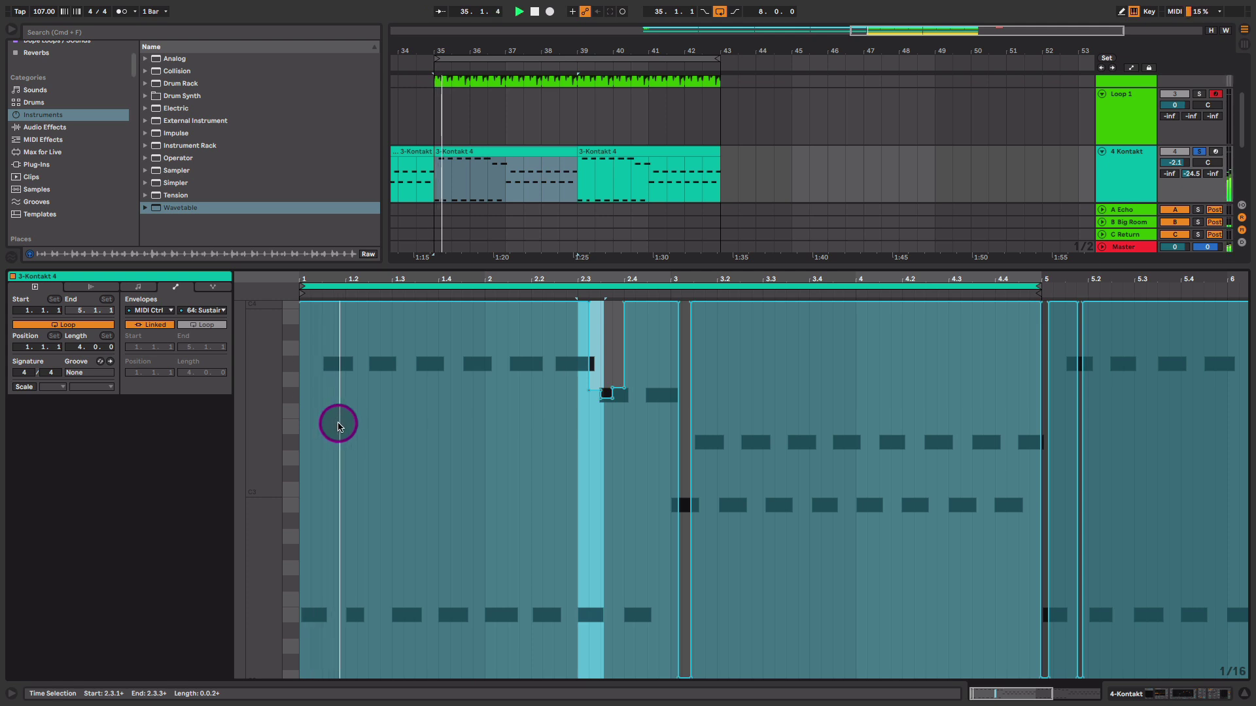
key(b)
key(space)
Step: Draw Sustain at 127 from the clip start to about bar 2.1, audition it, and show the notes
key(b)
click(300, 674)
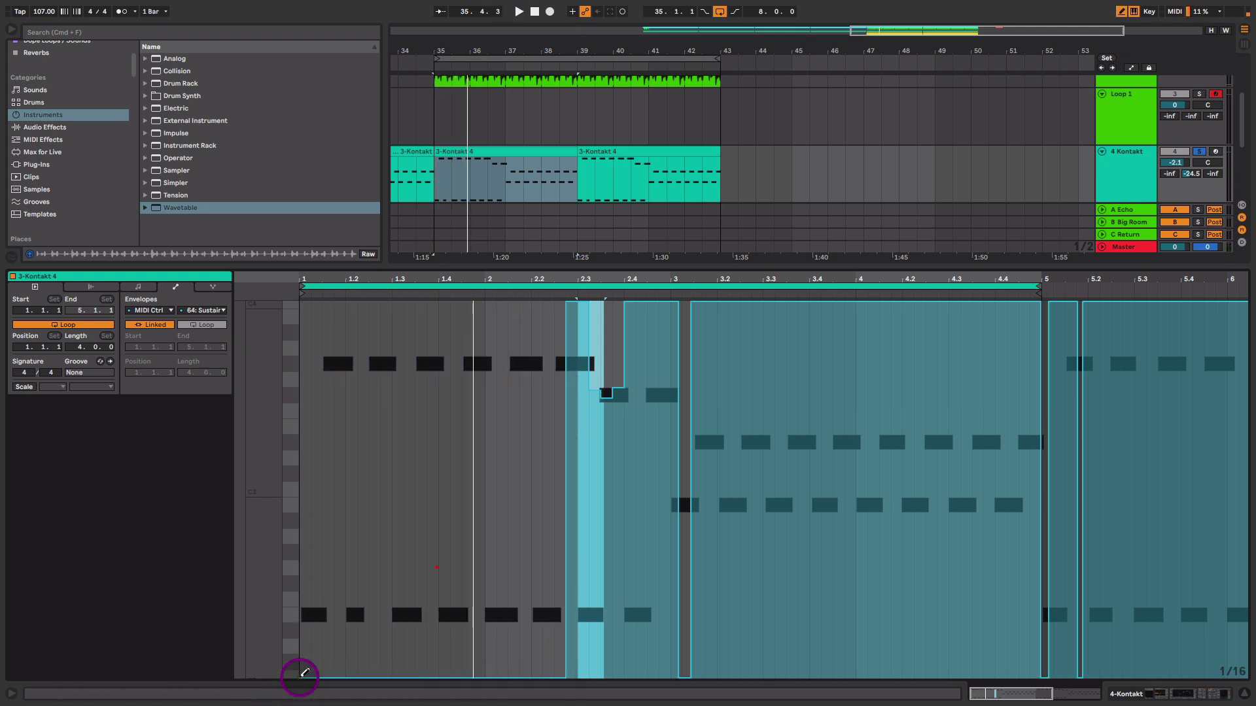
key(b)
key(space)
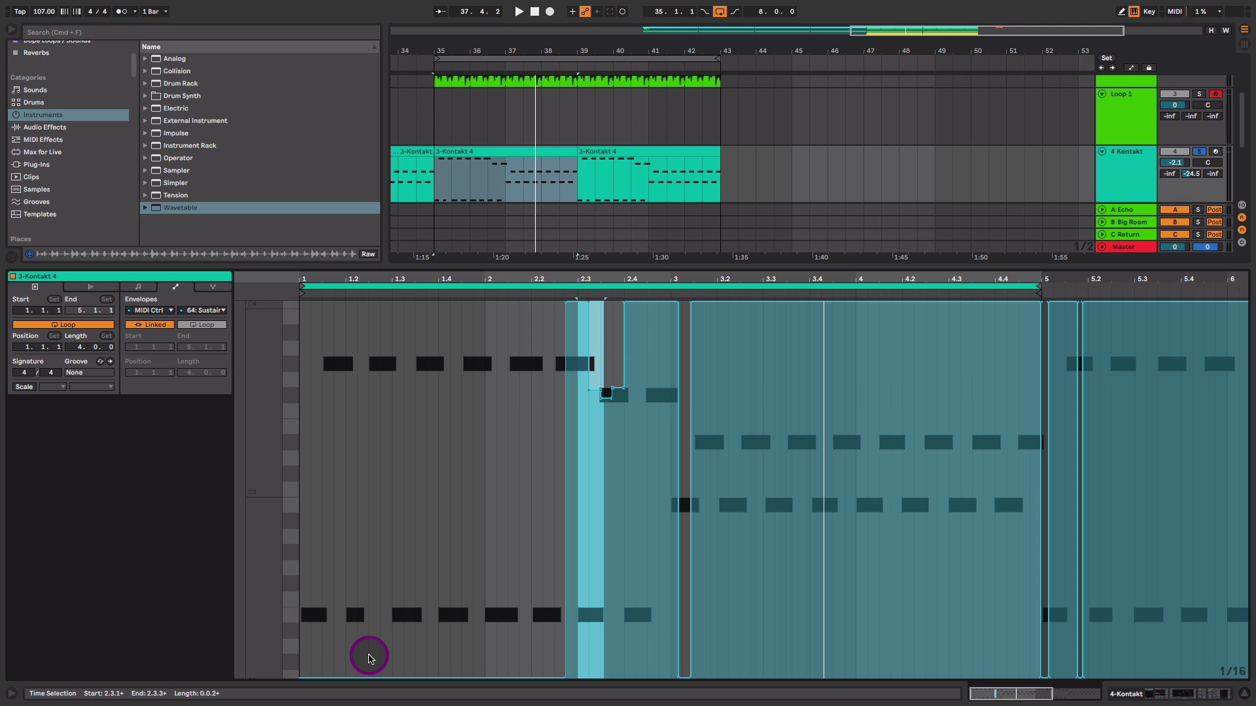
key(space)
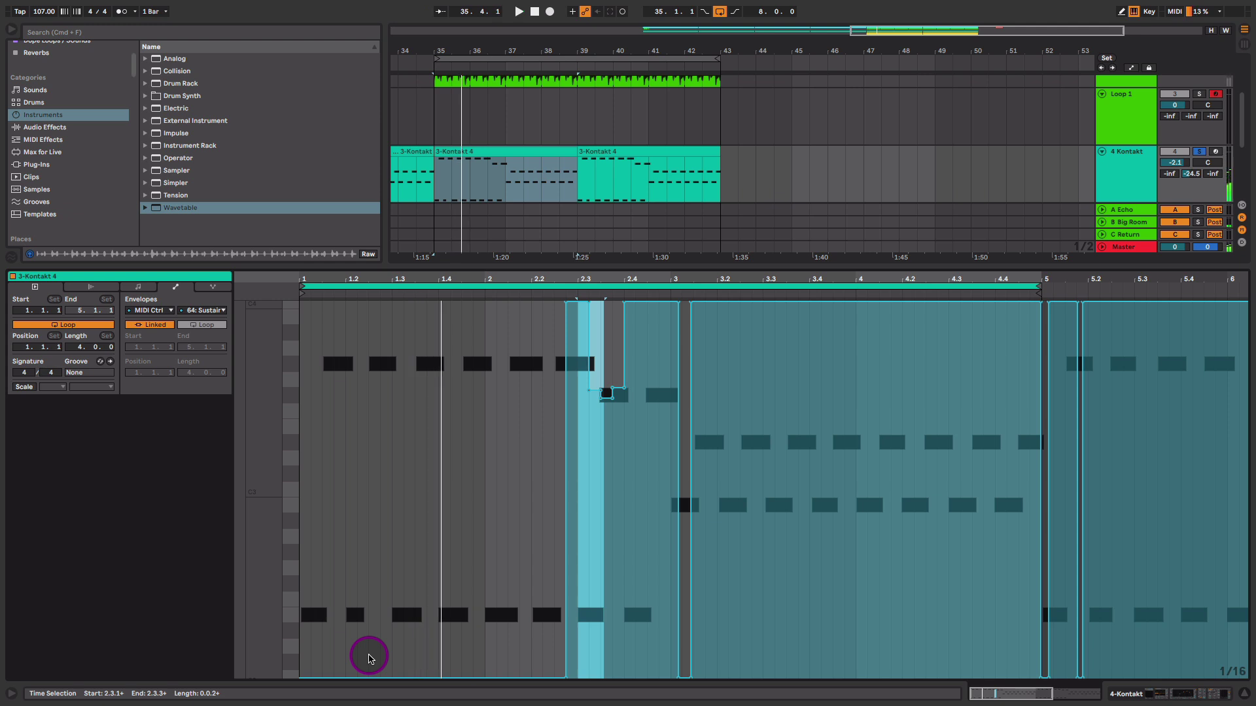
mouse_move(370, 635)
mouse_down()
mouse_move(434, 460)
mouse_move(402, 323)
mouse_move(273, 263)
mouse_move(389, 270)
mouse_move(487, 299)
mouse_move(563, 296)
mouse_up()
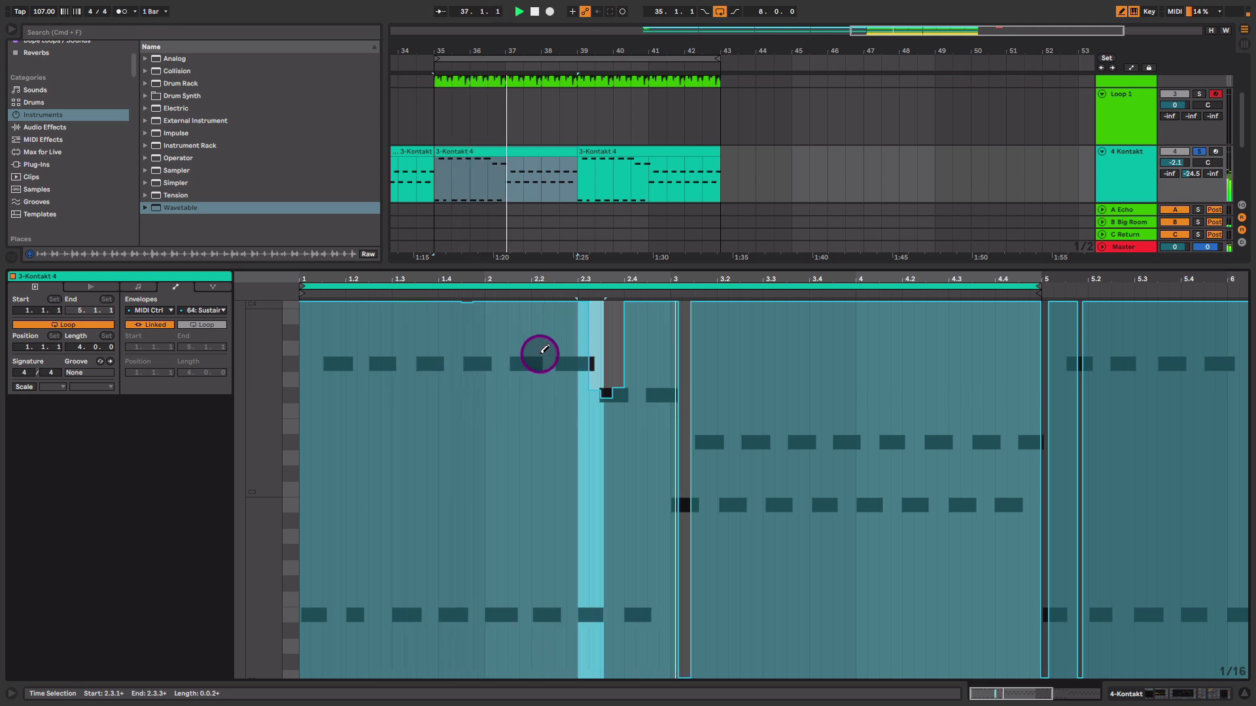
click(134, 288)
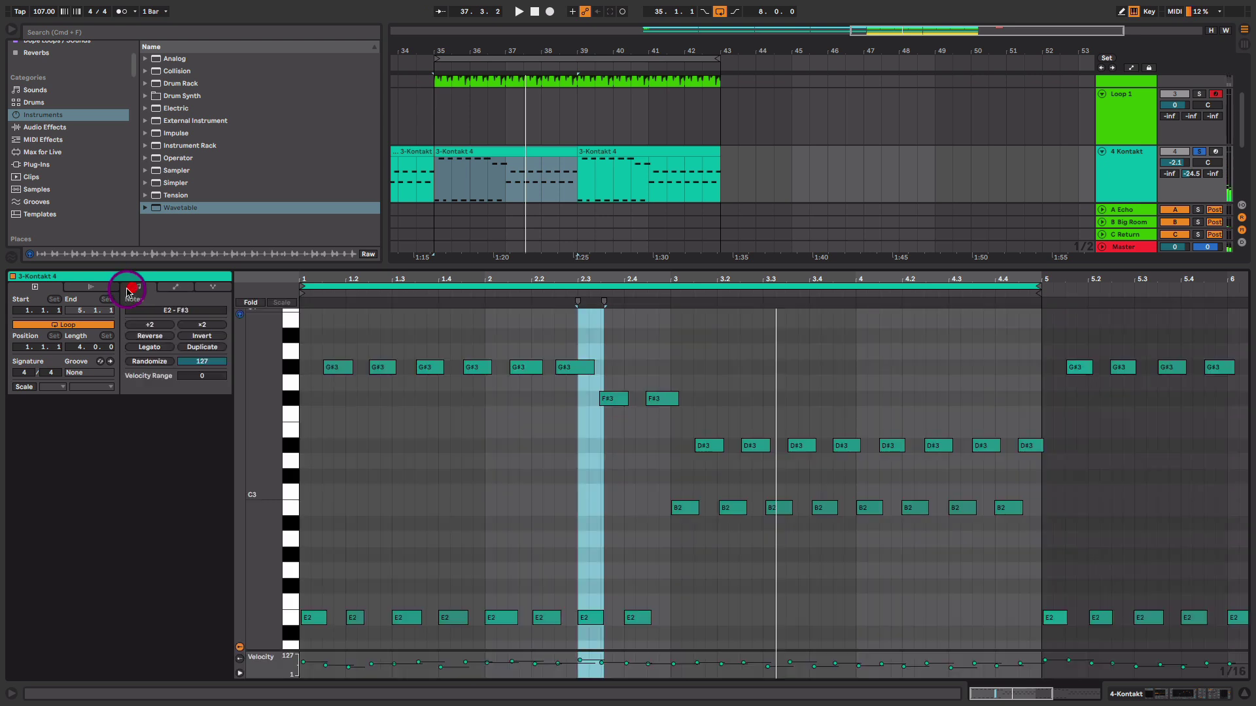
Step: Extend the G#3 note at beat 2.2 to 2.3.3 and move the F#3 note to 2.3.3
click(569, 370)
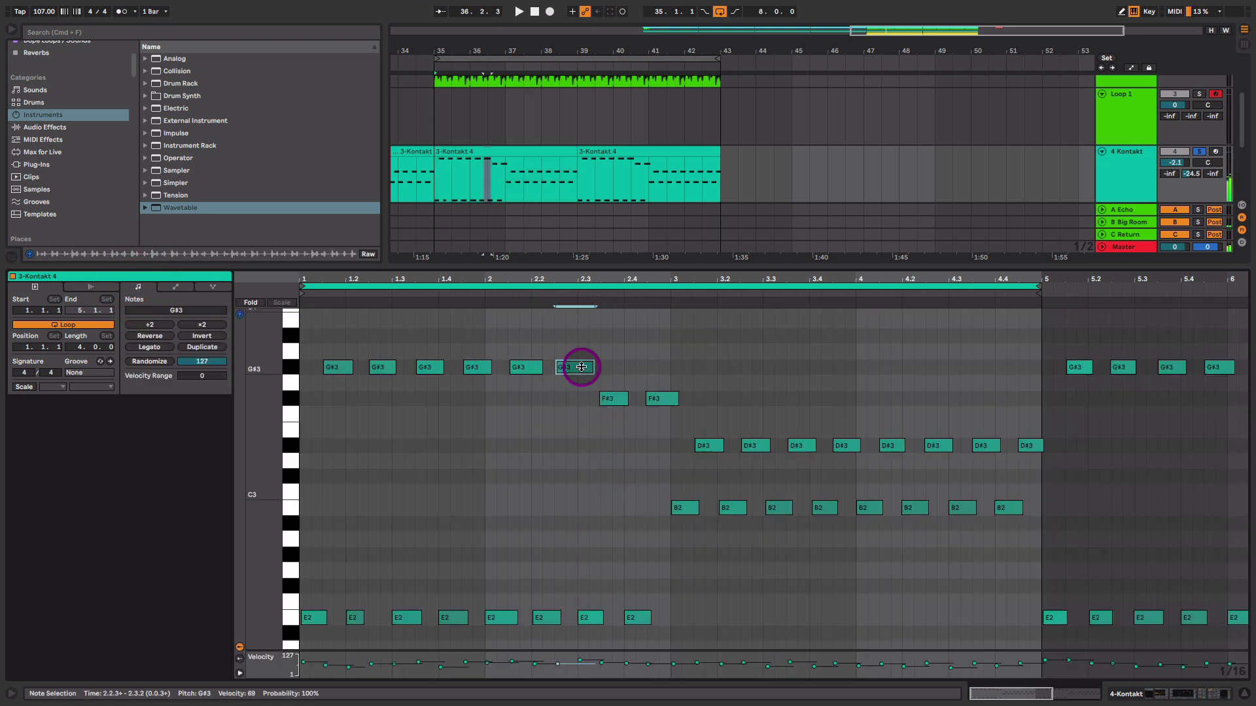
click(595, 616)
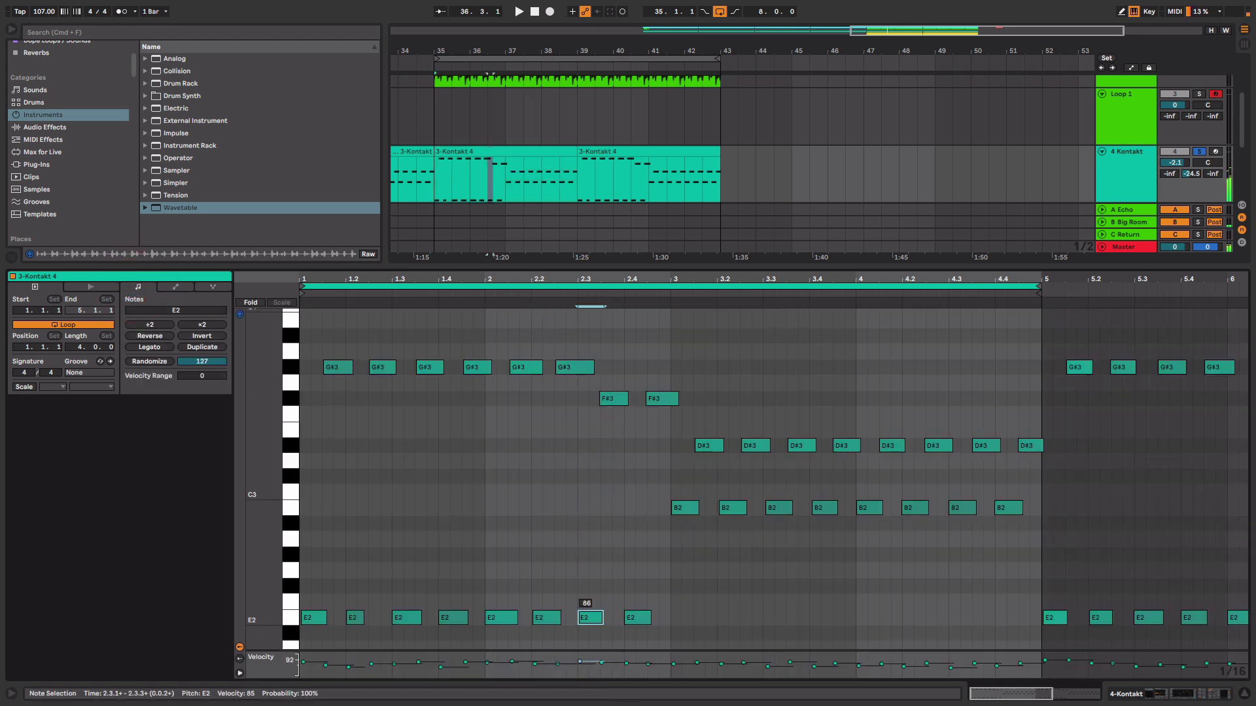
click(609, 397)
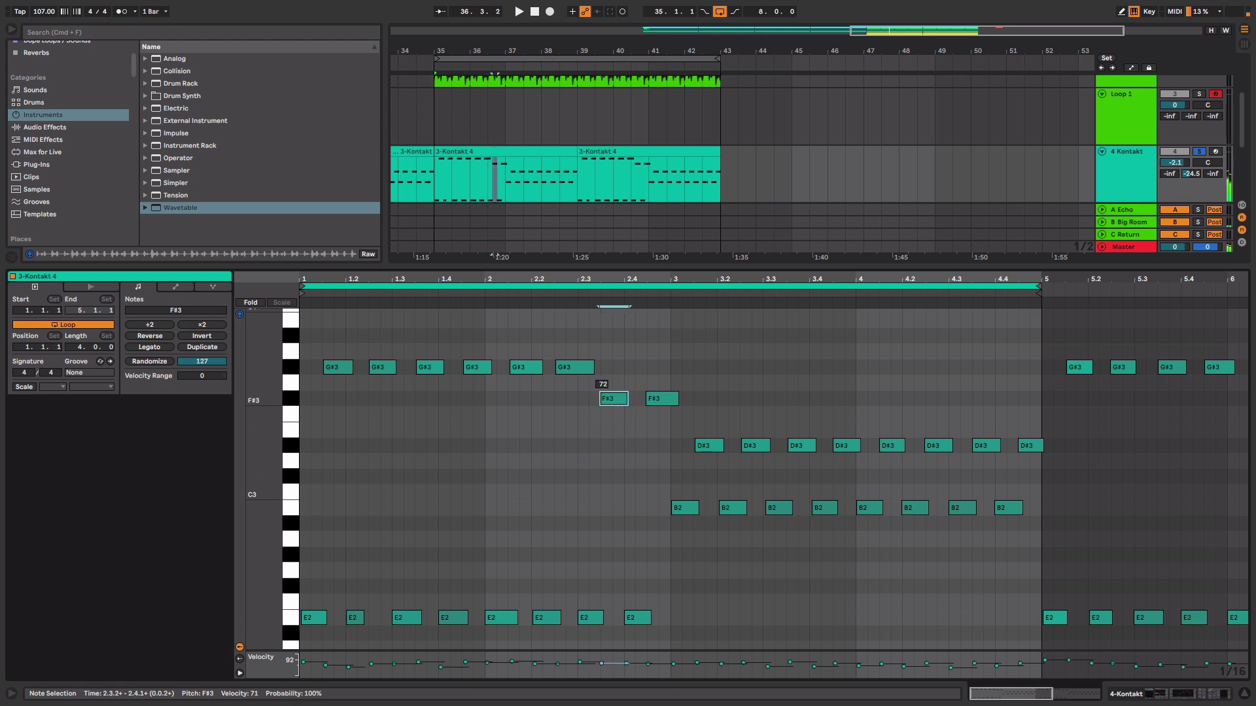
drag(592, 367, 610, 405)
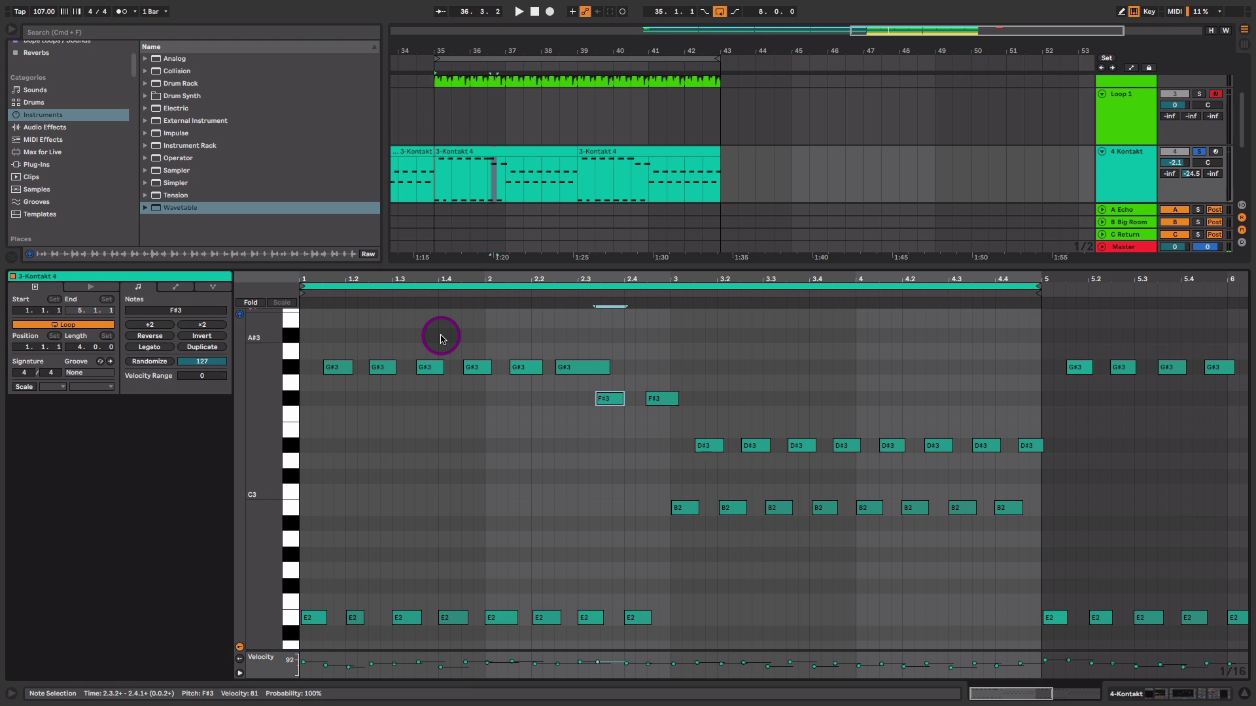
key(space)
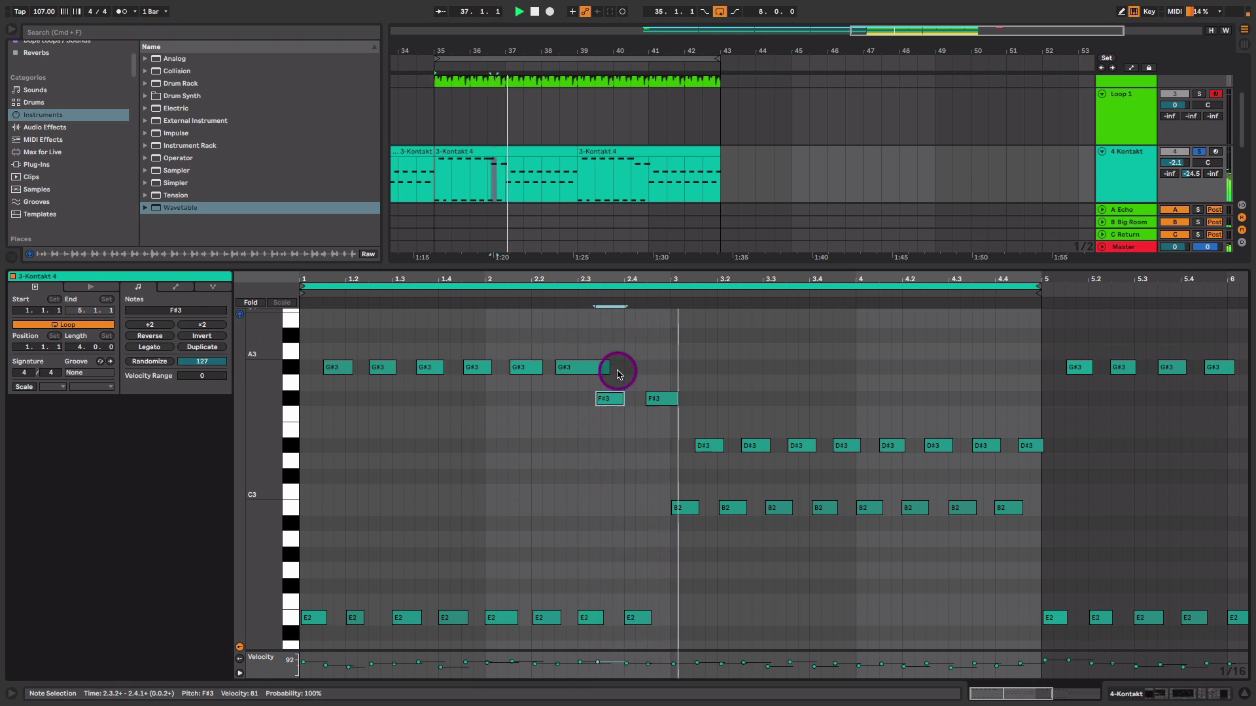
drag(606, 401, 617, 399)
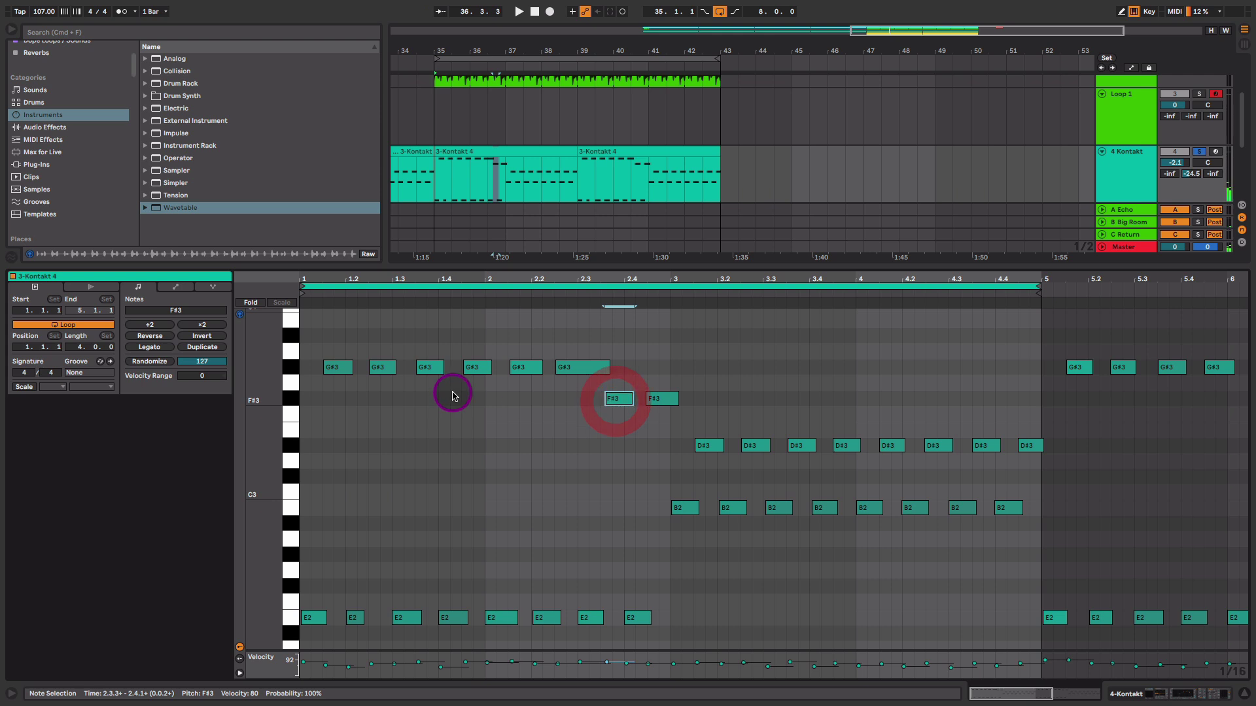
Step: Audition the E2 bass notes raised to E3, then drop them back to E2 and replay
click(293, 622)
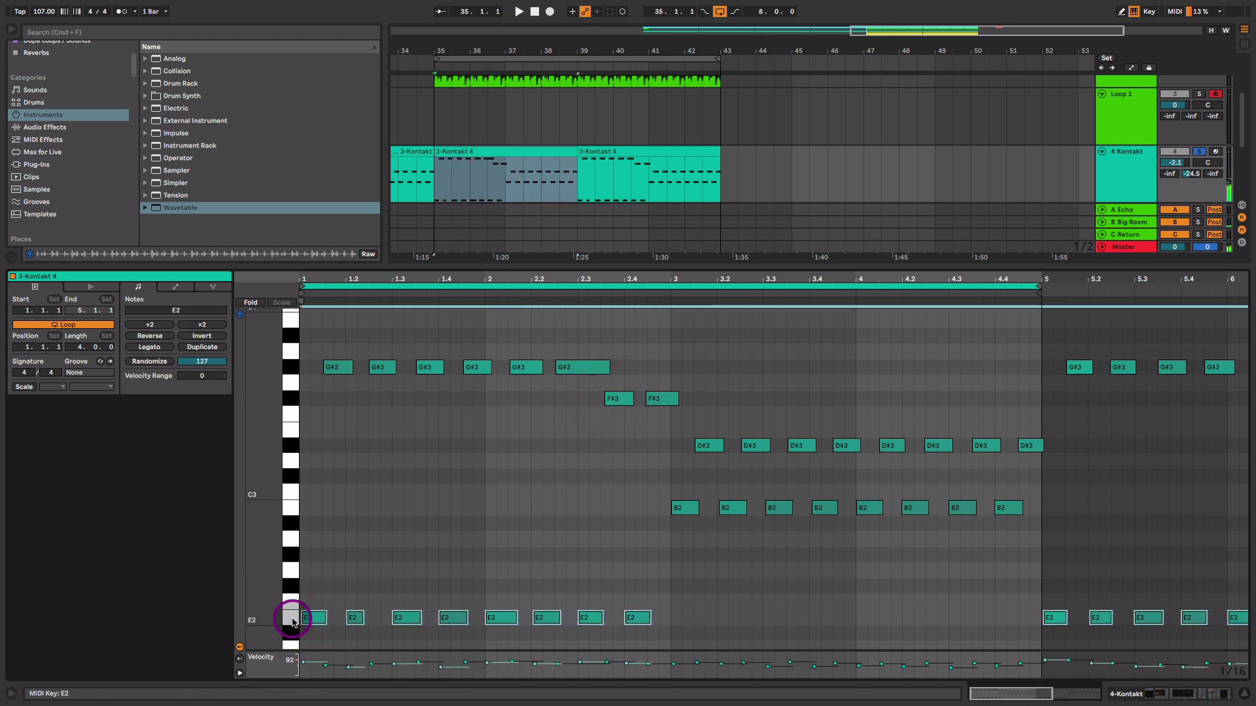
key(shift+Up)
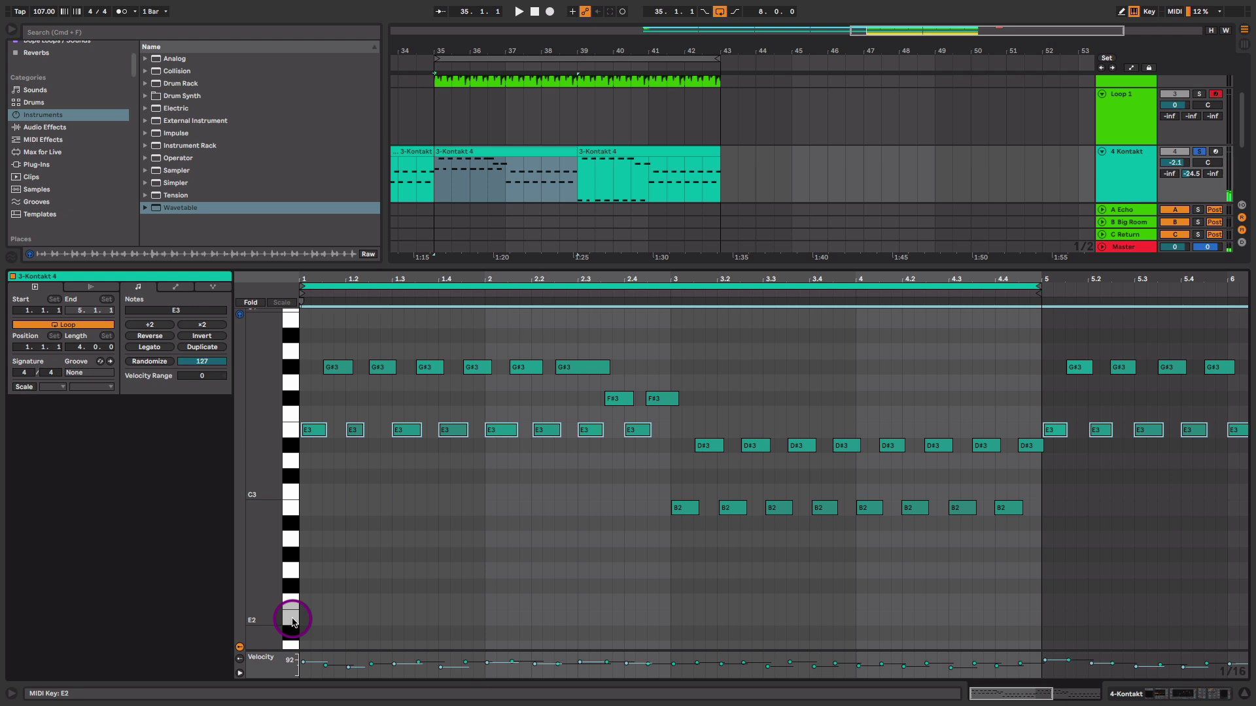
key(space)
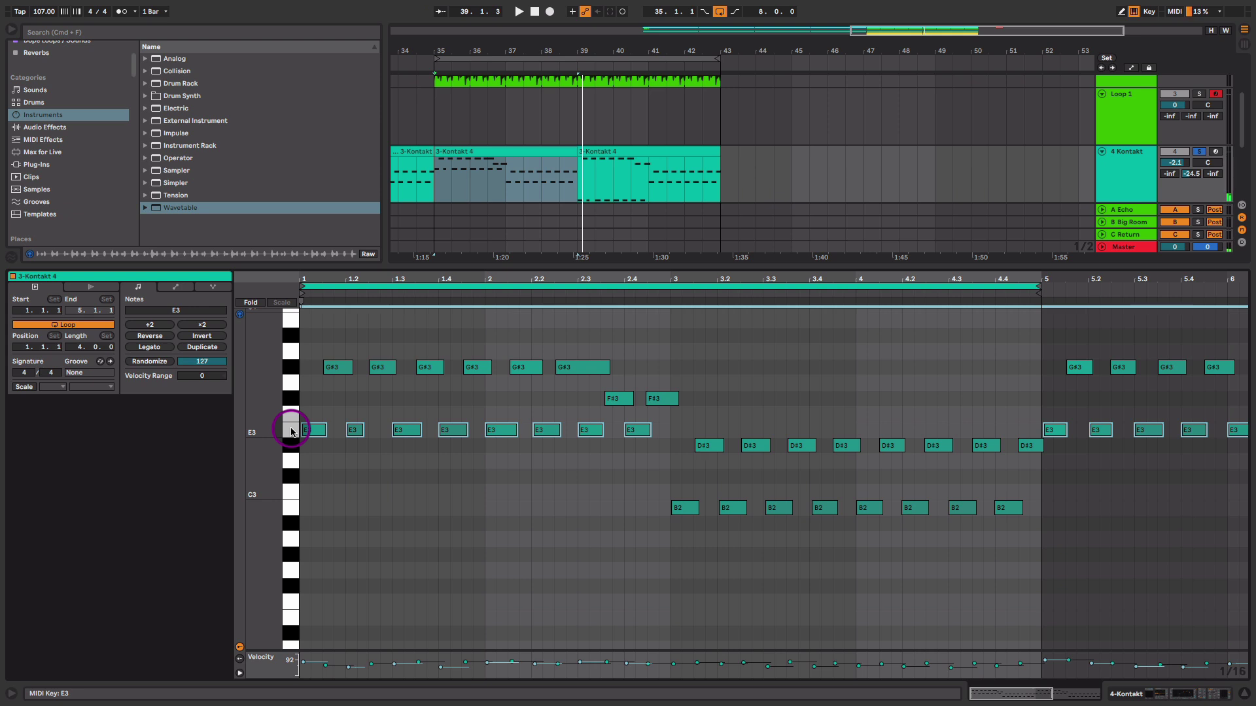
key(shift+Down)
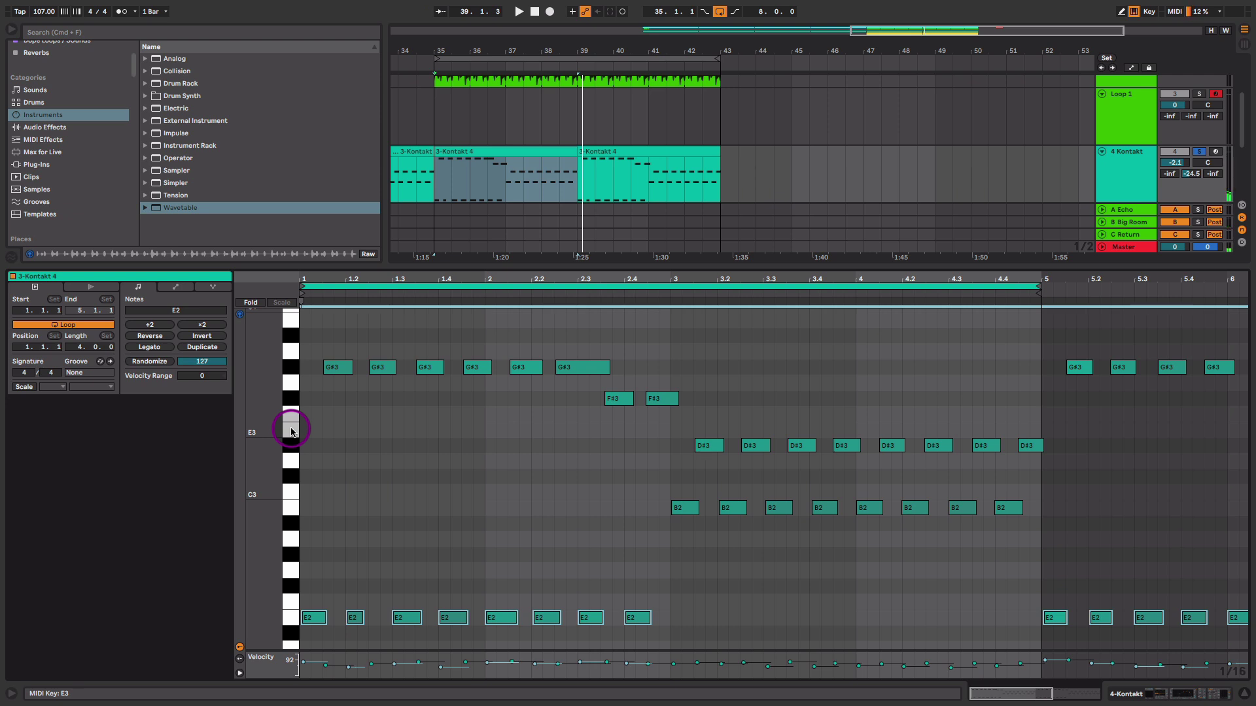
key(space)
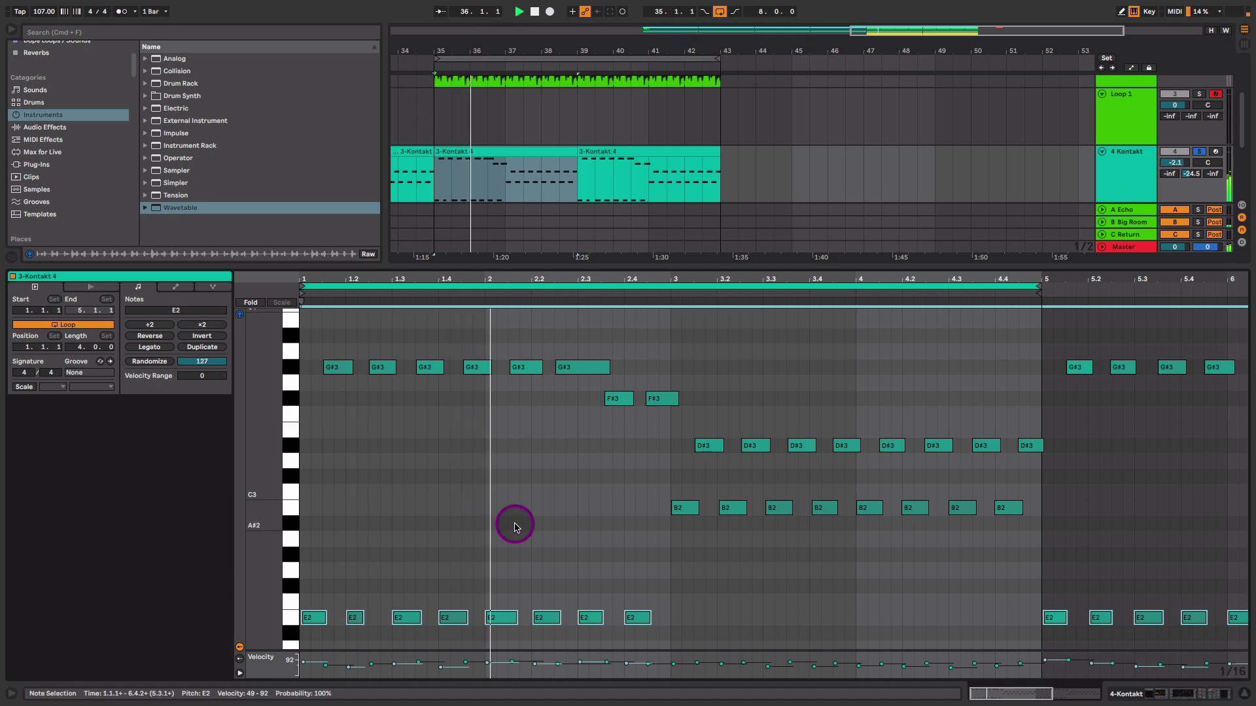
Step: Show the guitar track's device chain and open the Kontakt window
key(shift+Tab)
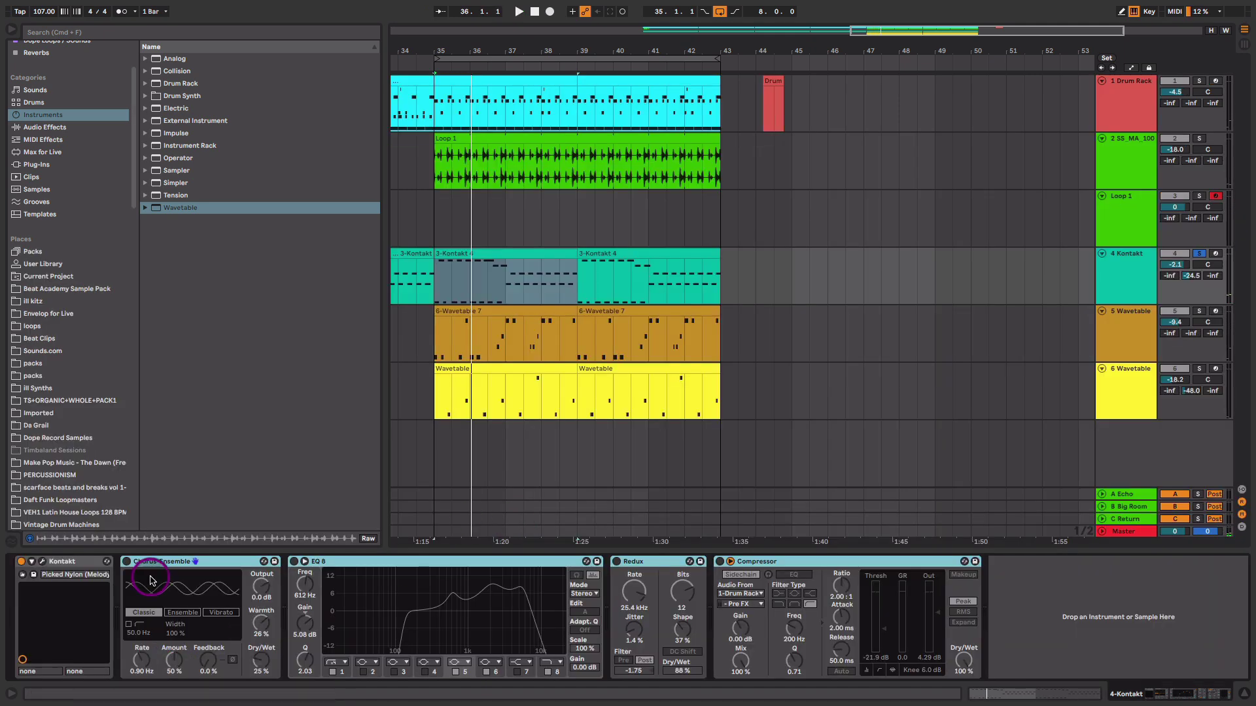
click(147, 565)
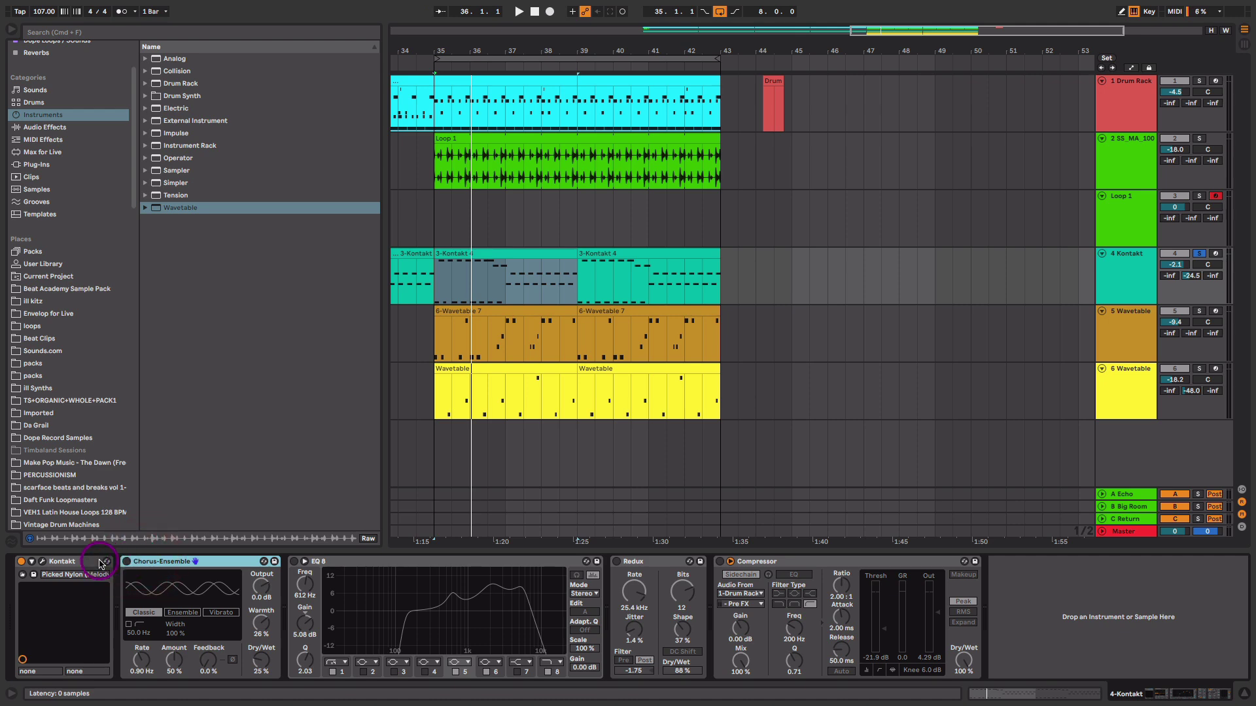
click(43, 564)
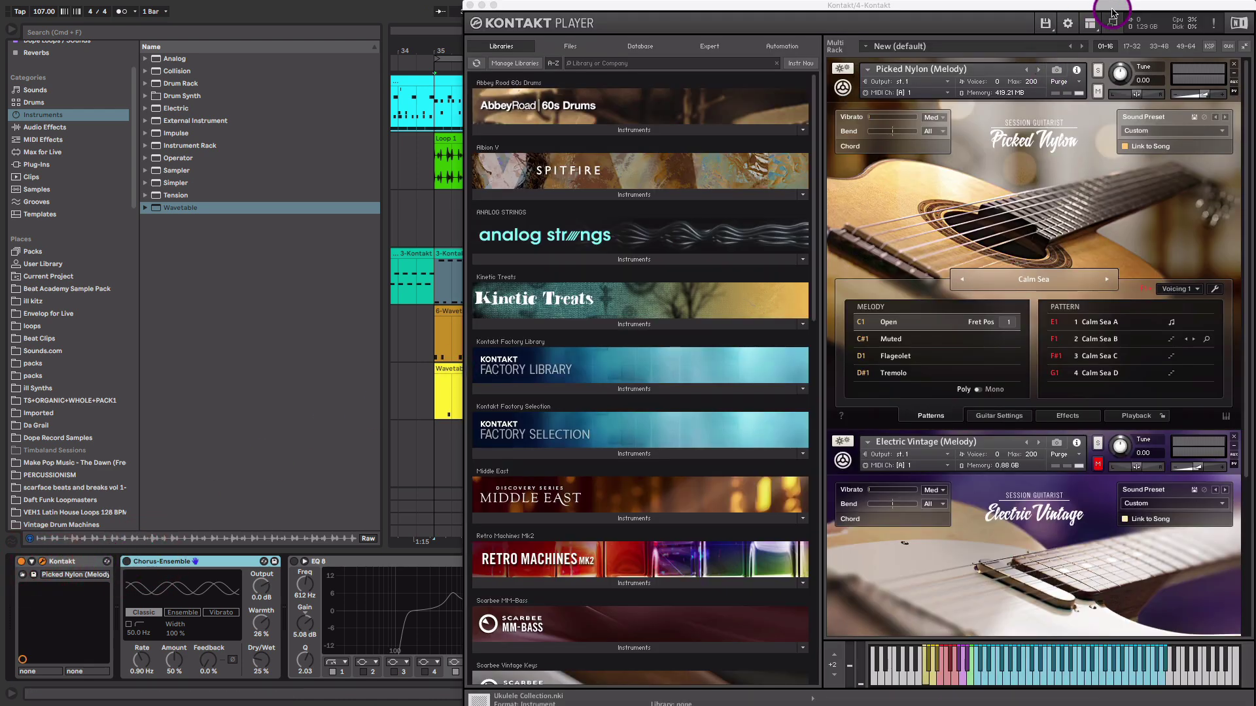
drag(1111, 7, 813, 24)
Step: Mute Picked Nylon and Electric Vintage in turn, ending with Electric Vintage muted
click(796, 92)
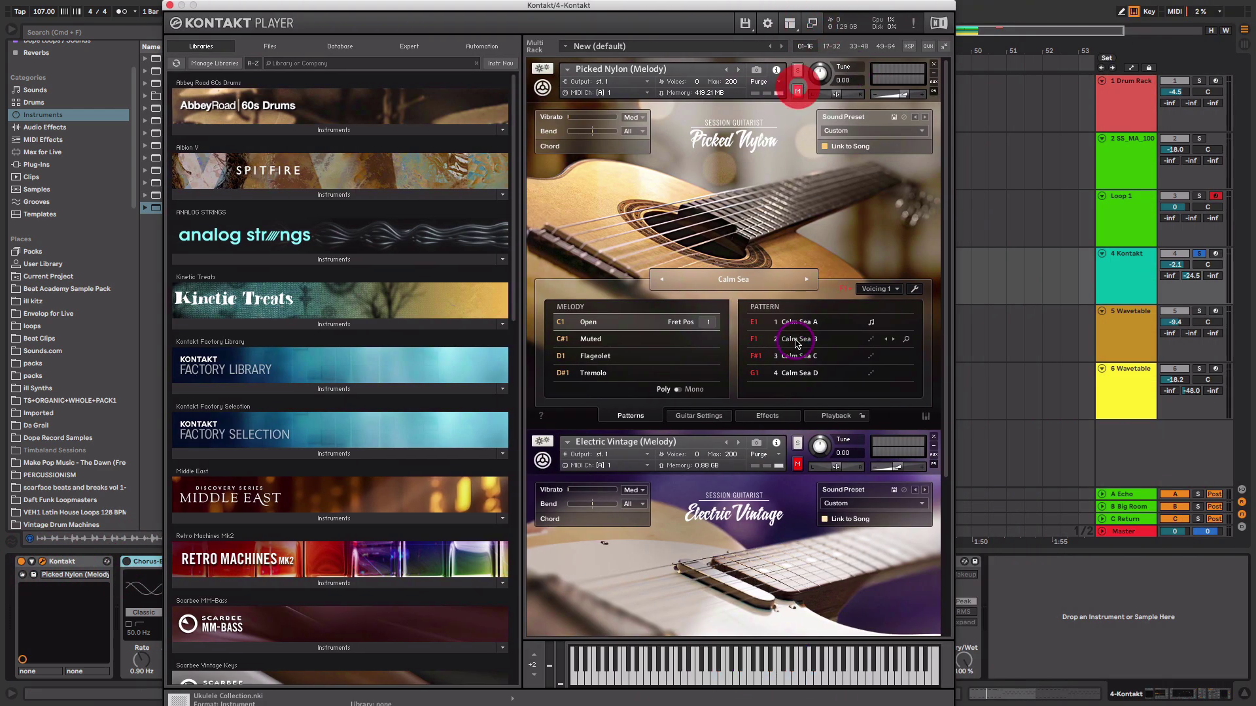
click(797, 464)
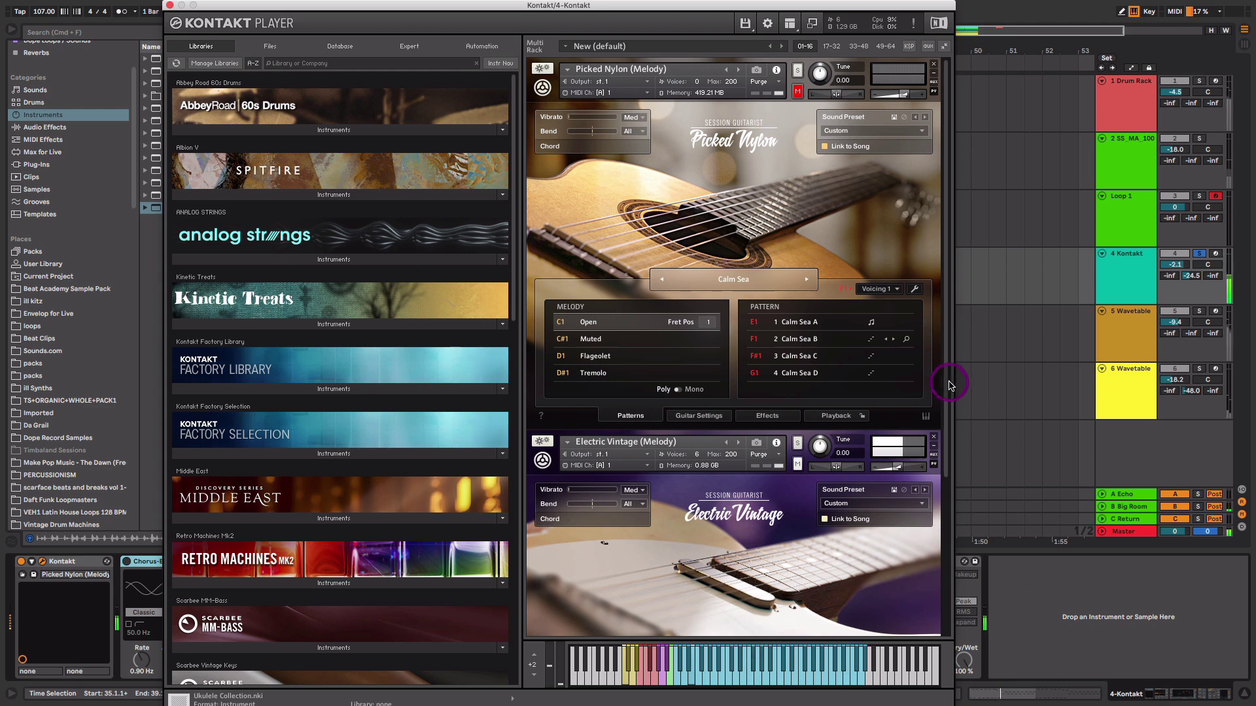
scroll(950, 385, down, 5)
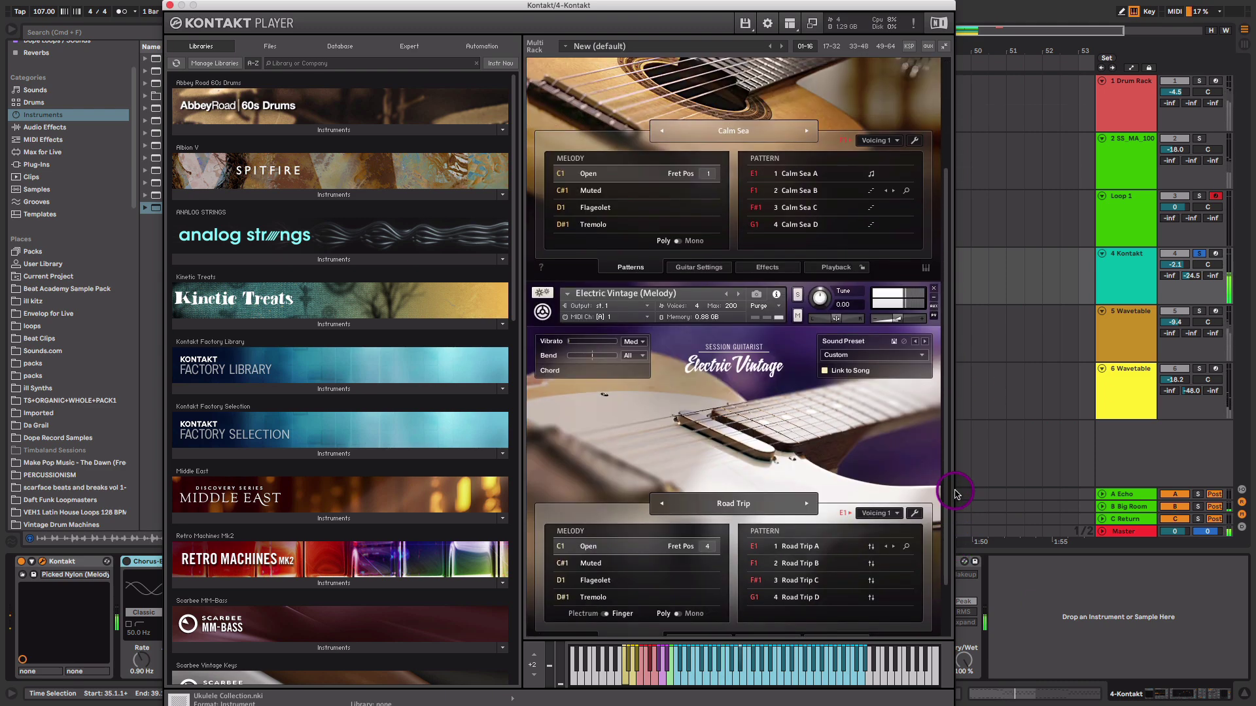
scroll(952, 478, up, 2)
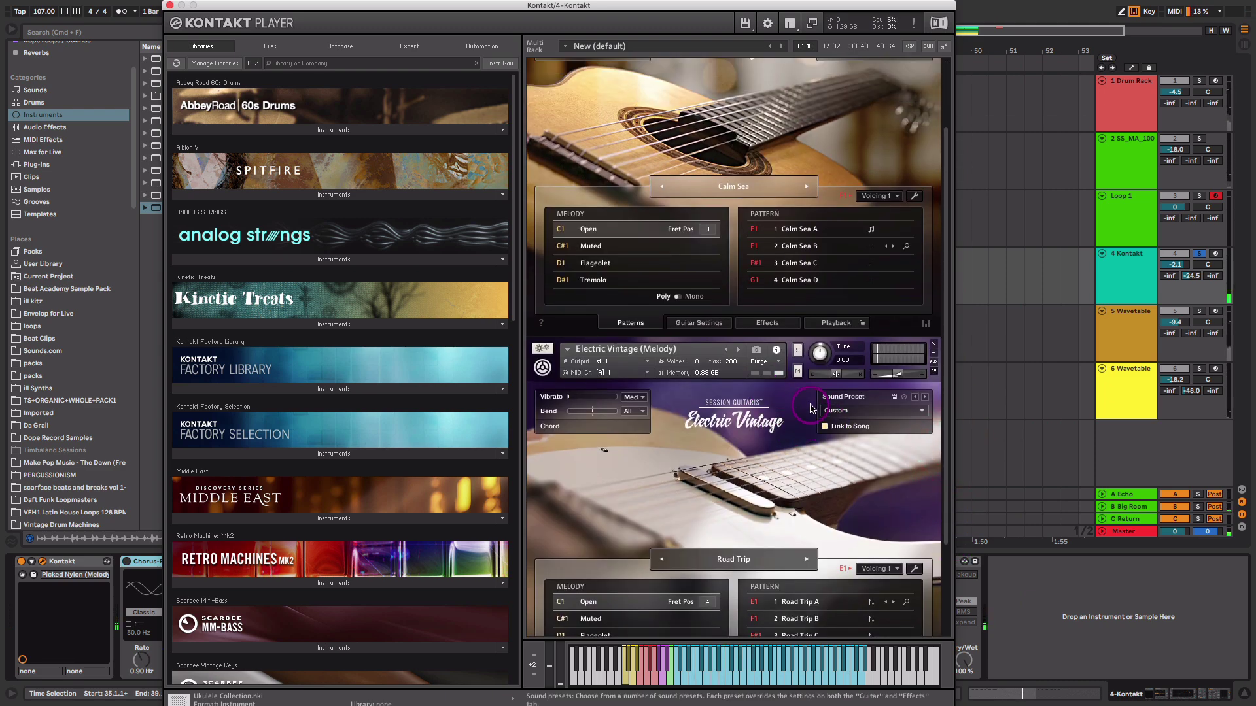
click(797, 372)
click(946, 302)
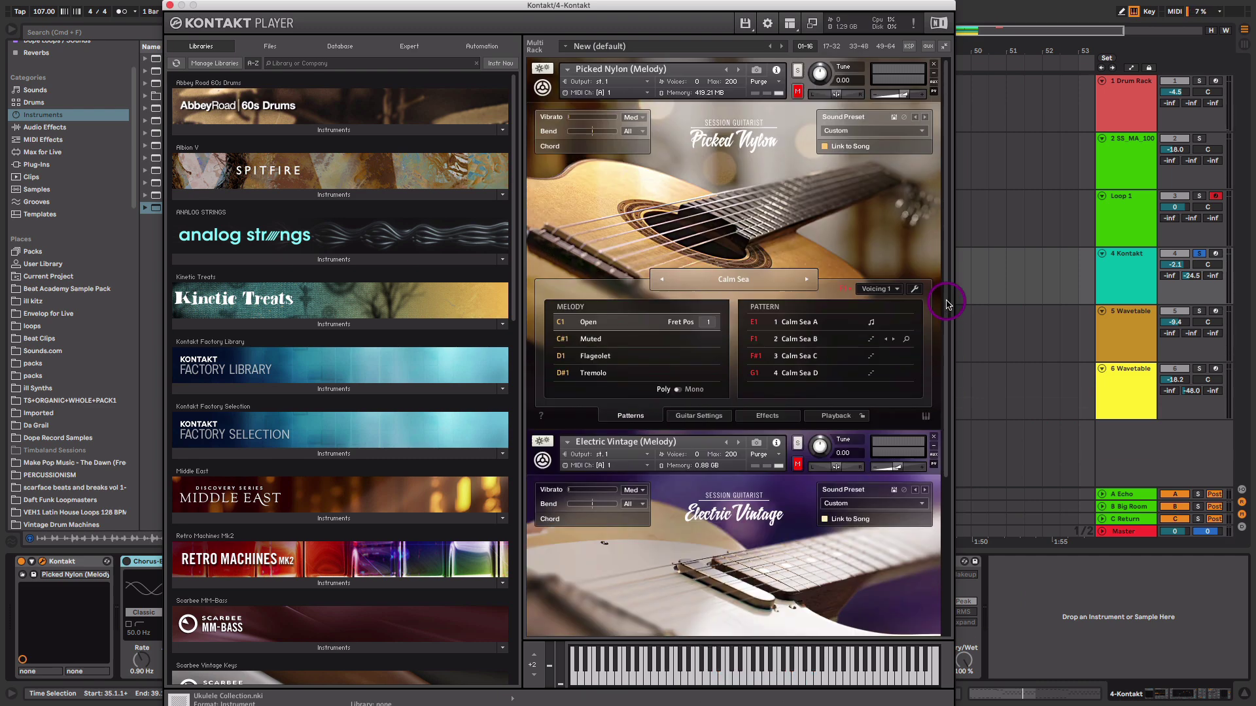
click(797, 92)
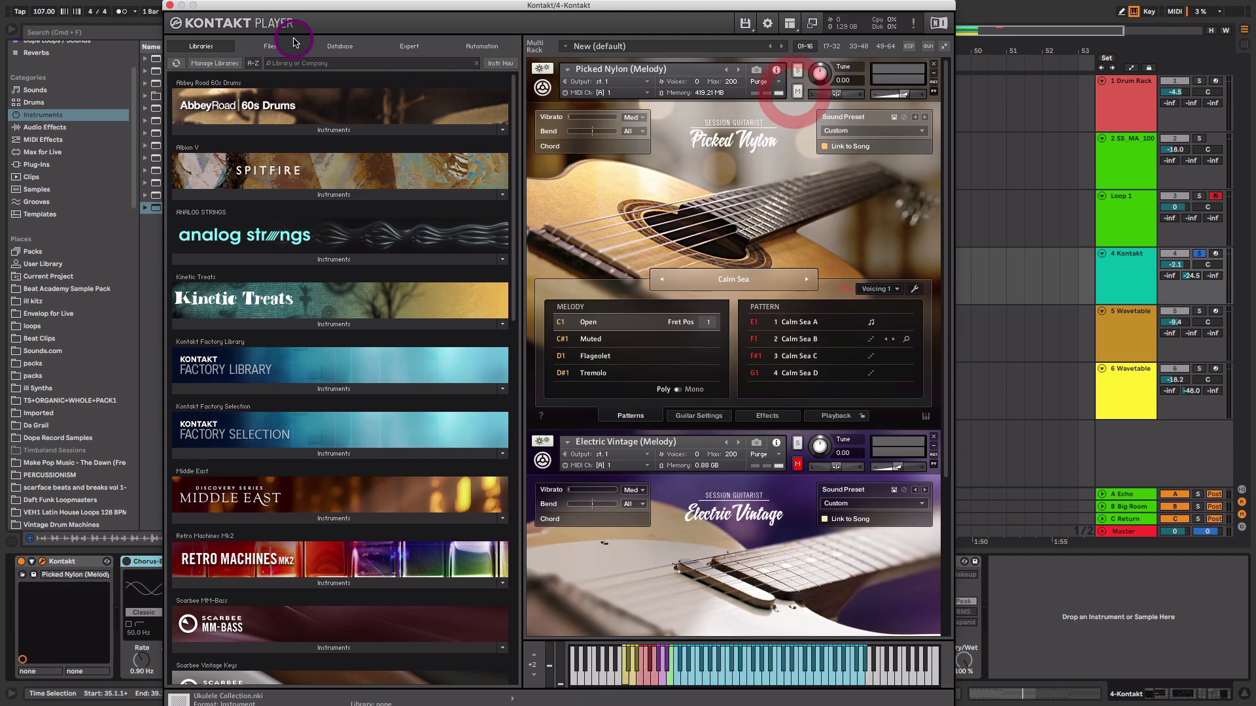
Step: Close Kontakt, enable Chorus-Ensemble and lower its Dry/Wet to 21%
click(169, 5)
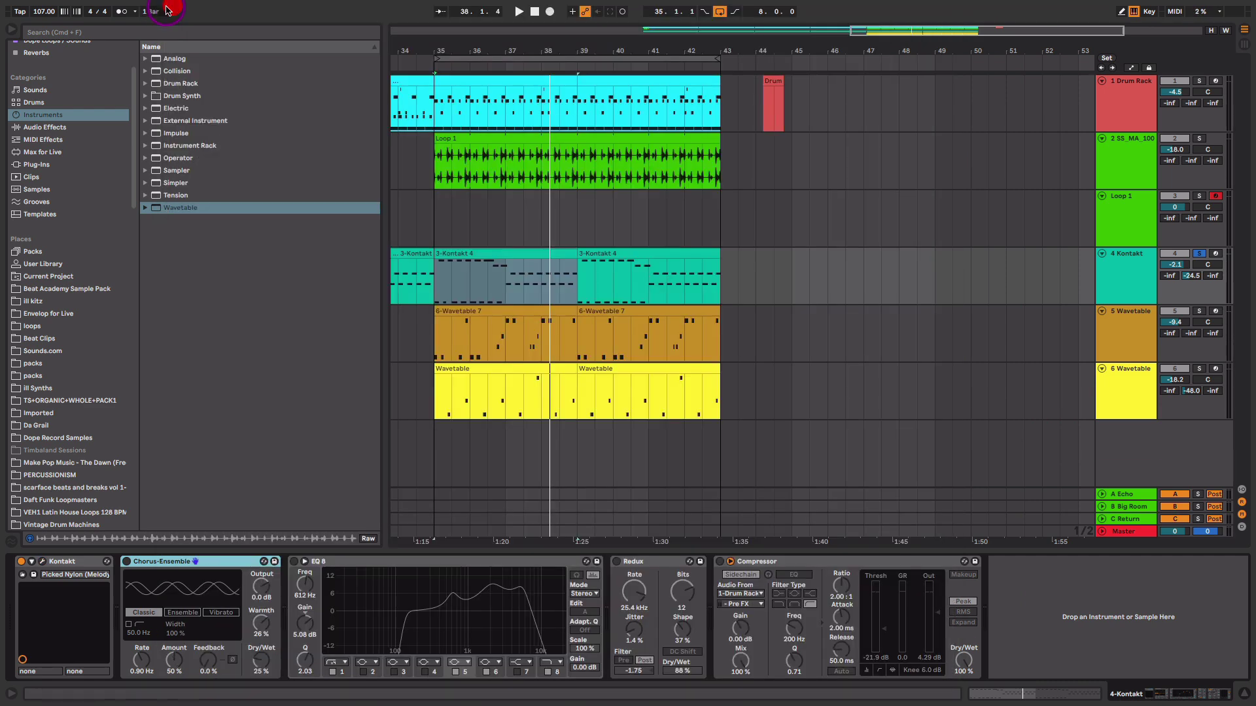
click(127, 561)
key(space)
drag(261, 661, 261, 664)
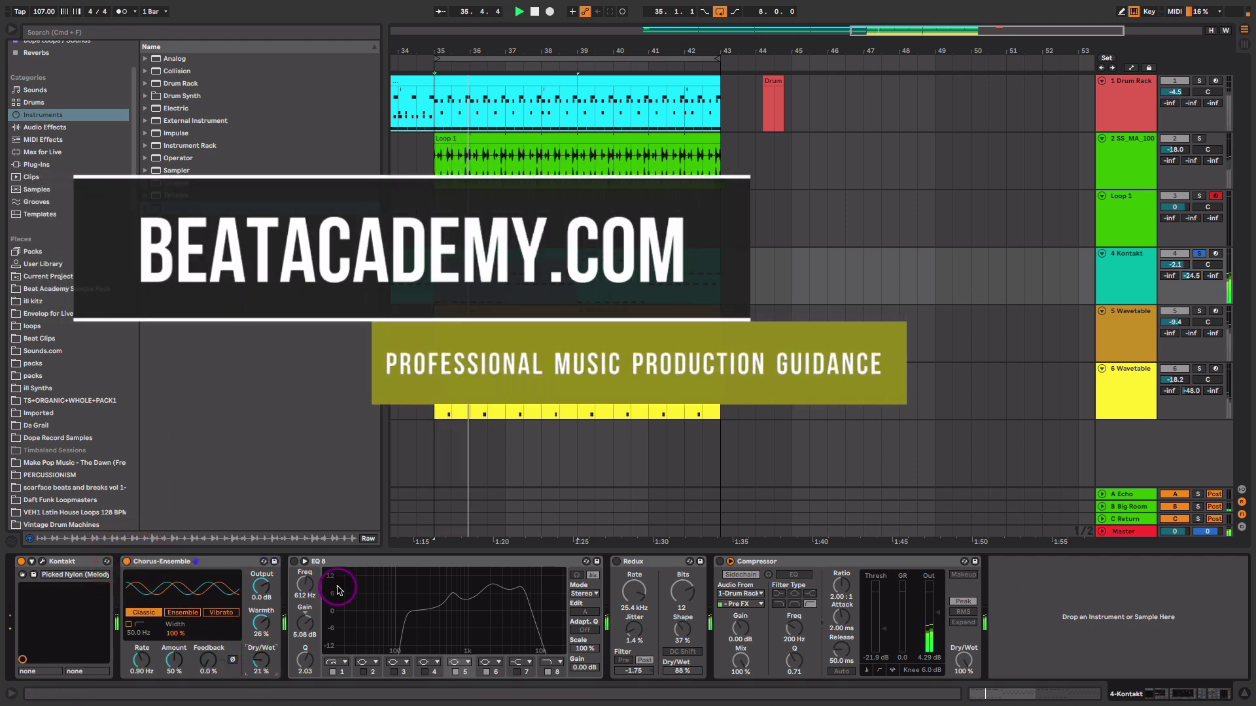
Step: Enable EQ Eight and move its lowest band to about 147 Hz
click(295, 562)
click(294, 562)
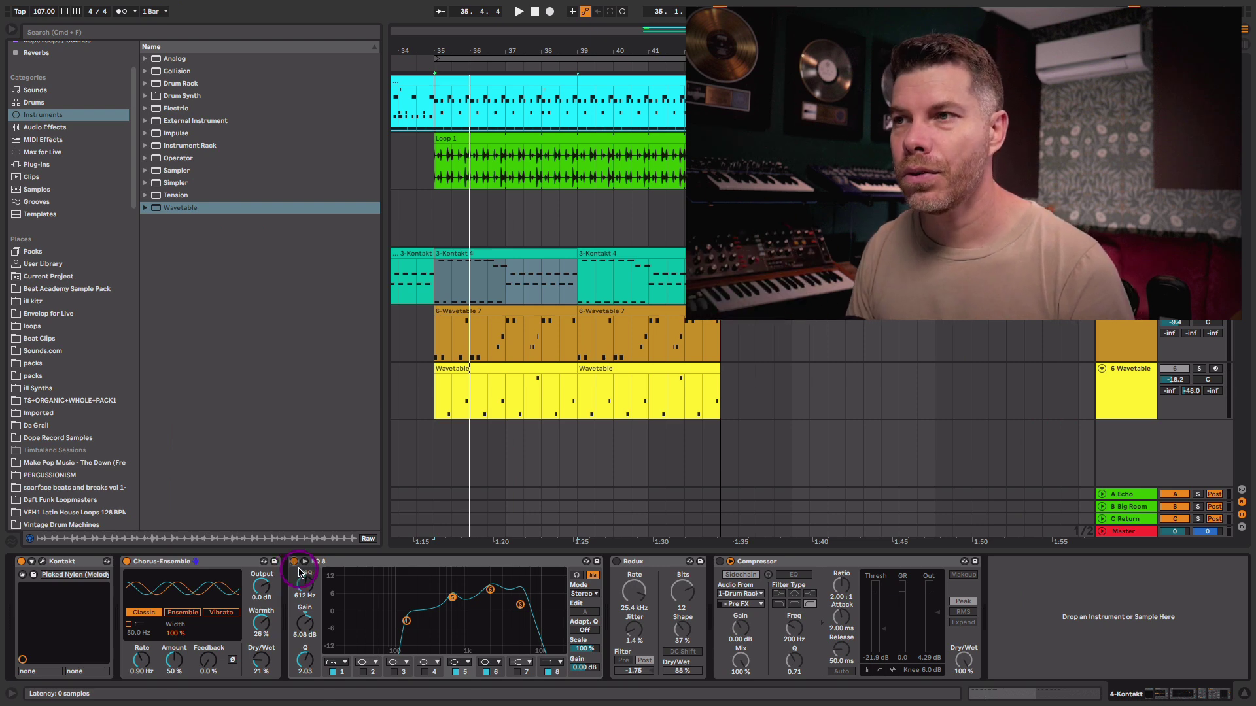
click(406, 620)
key(space)
drag(405, 620, 408, 621)
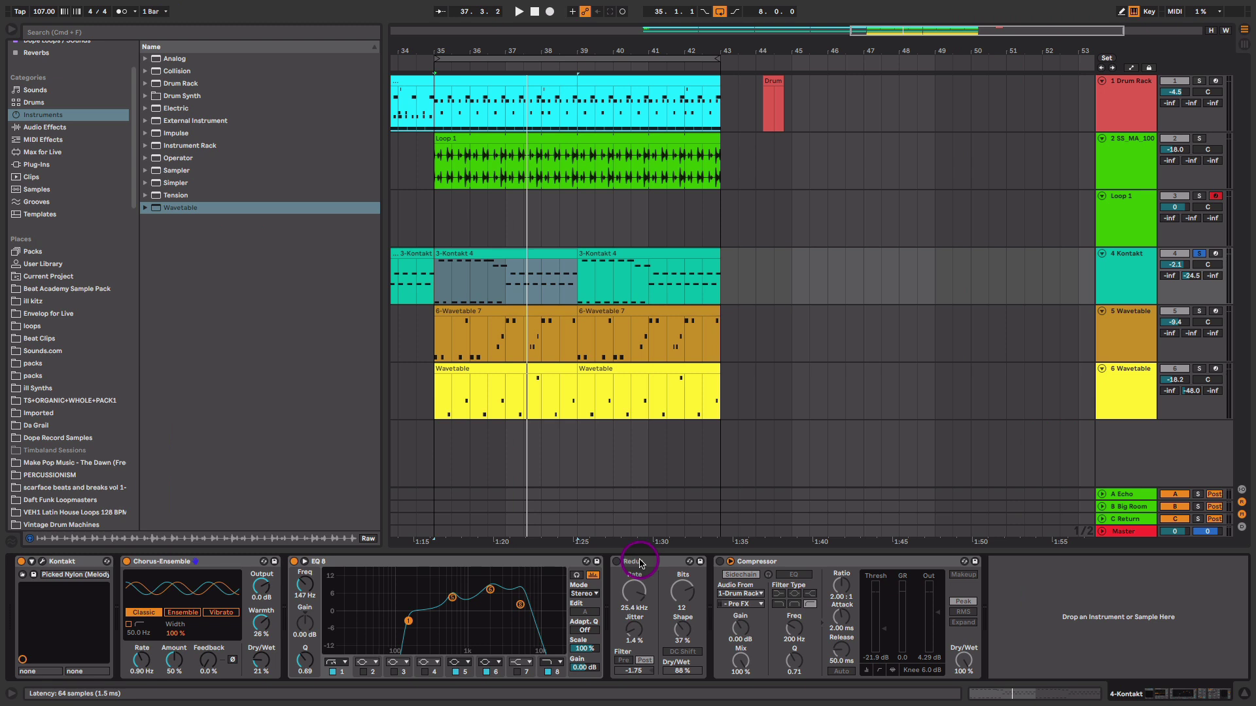
Step: Enable Redux with rate 27.8 kHz, jitter 4.3% and filter about -1.44, comparing it bypassed
click(617, 562)
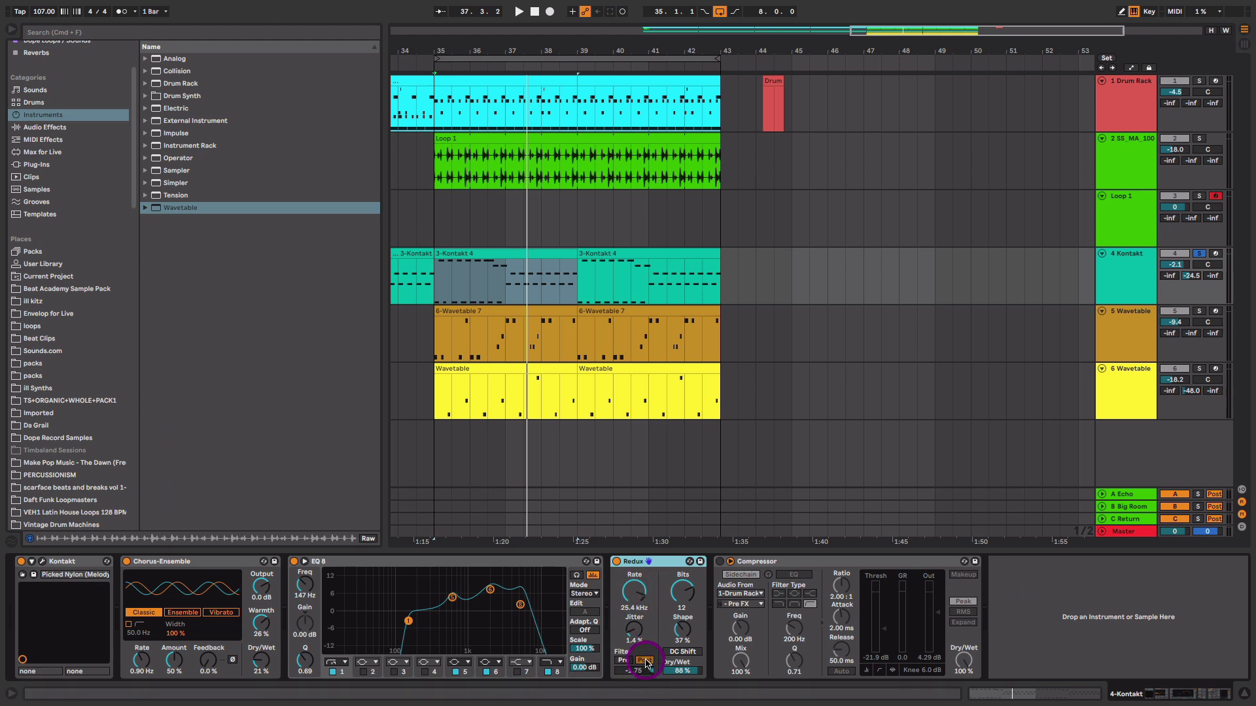
drag(647, 676, 648, 682)
key(space)
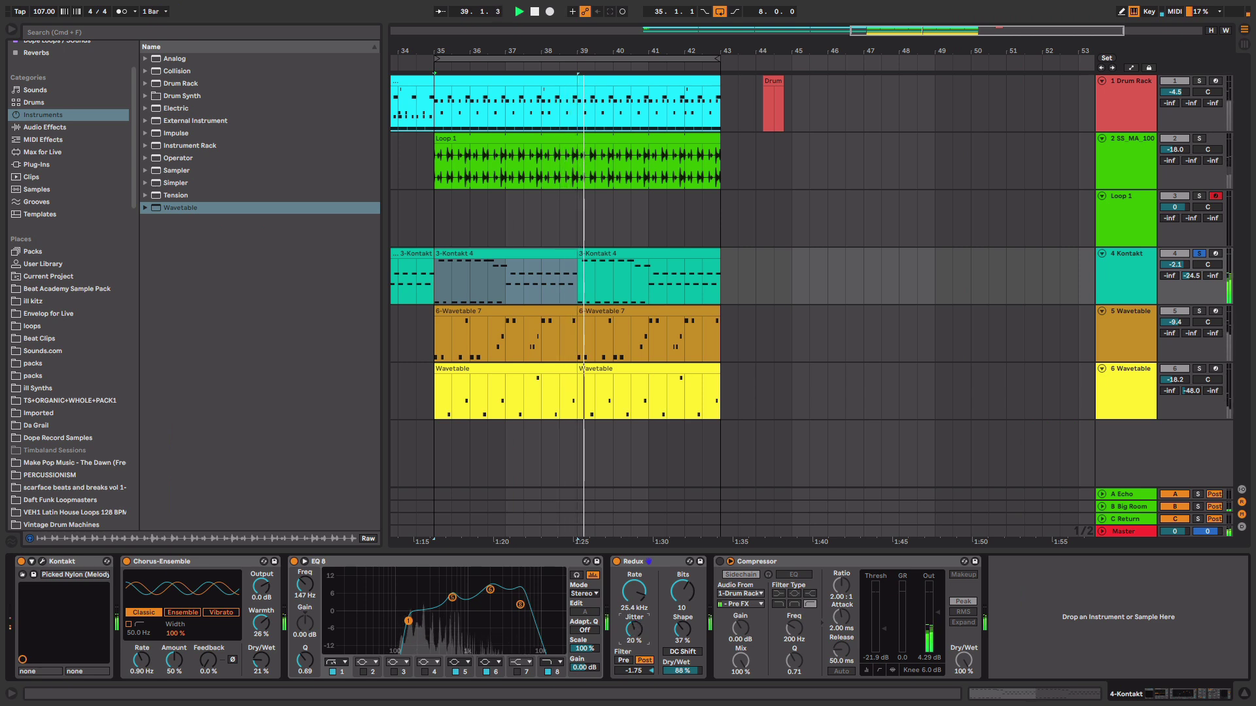
drag(633, 626, 633, 664)
drag(633, 592, 633, 588)
click(616, 561)
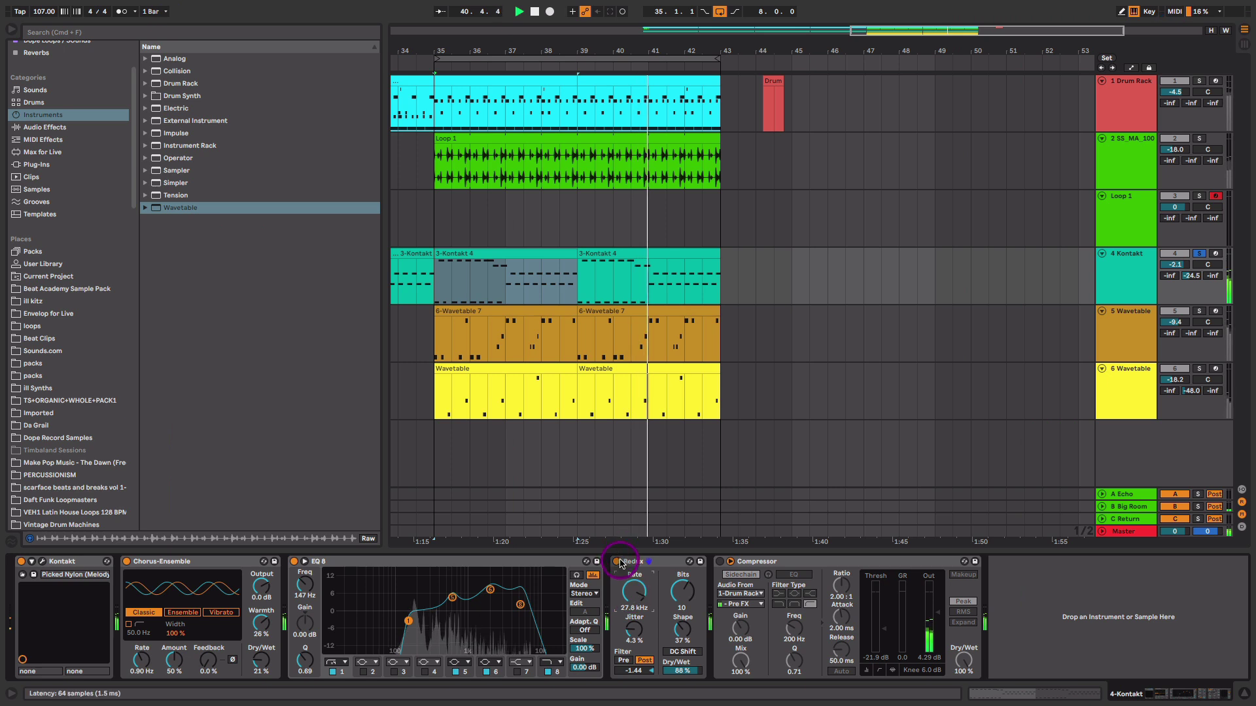
click(616, 561)
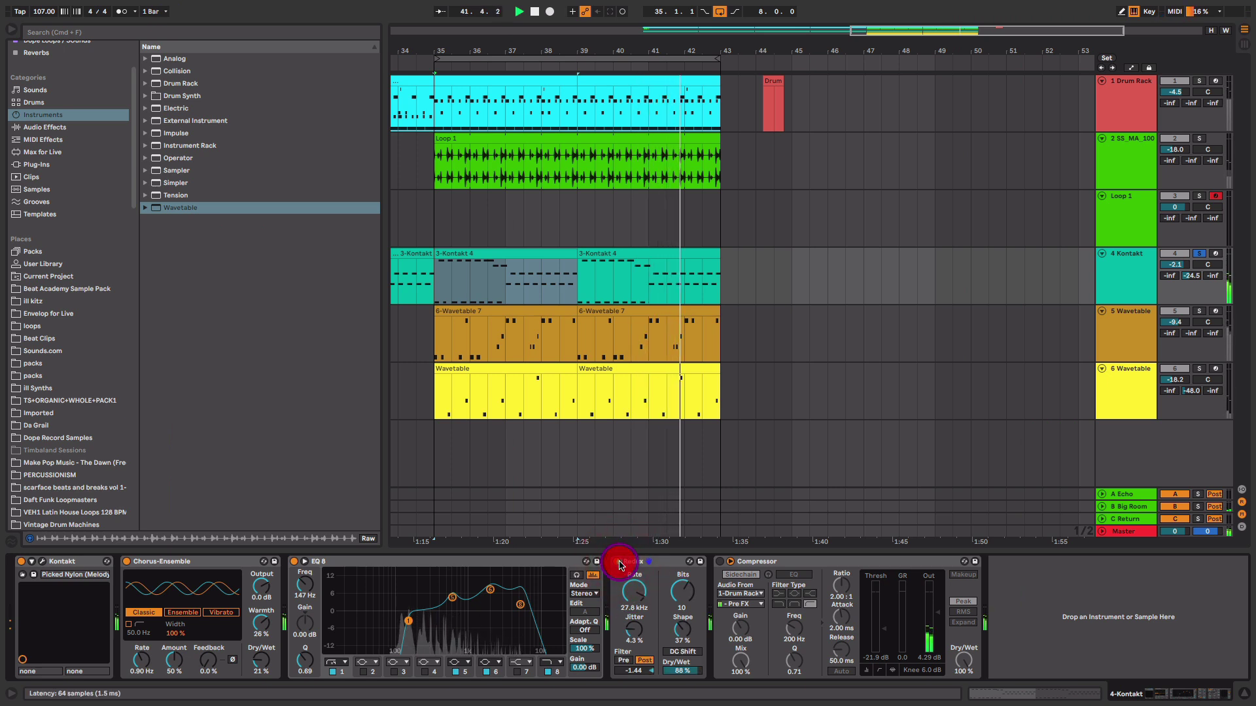
Step: Sidechain the Compressor from 1-Drum Rack Pre FX with threshold -16 dB and ratio 2.17
click(719, 561)
click(781, 563)
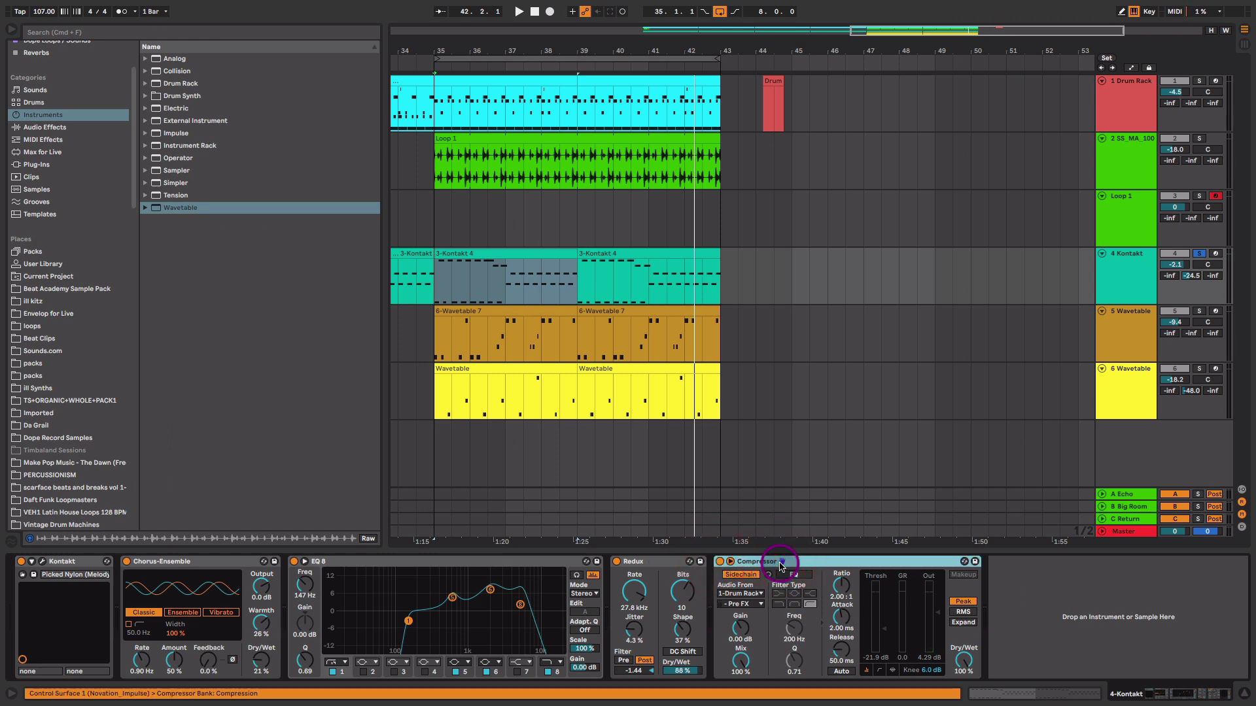
click(759, 576)
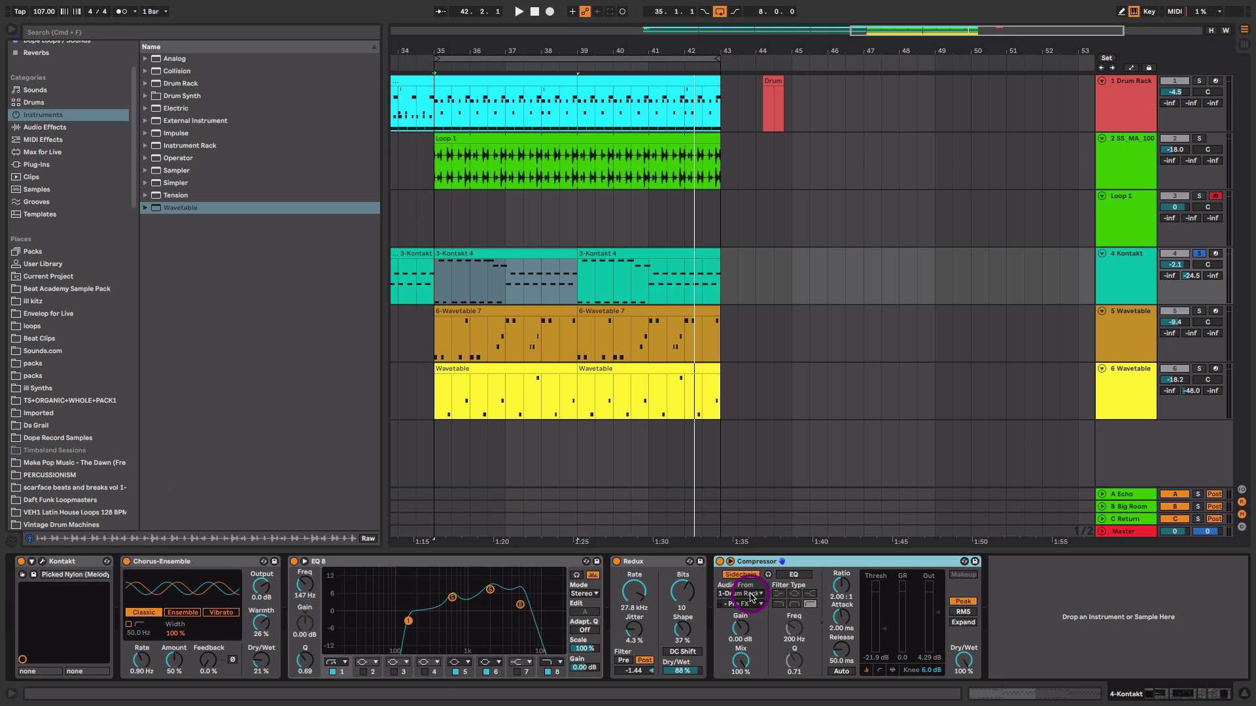
click(751, 594)
click(751, 484)
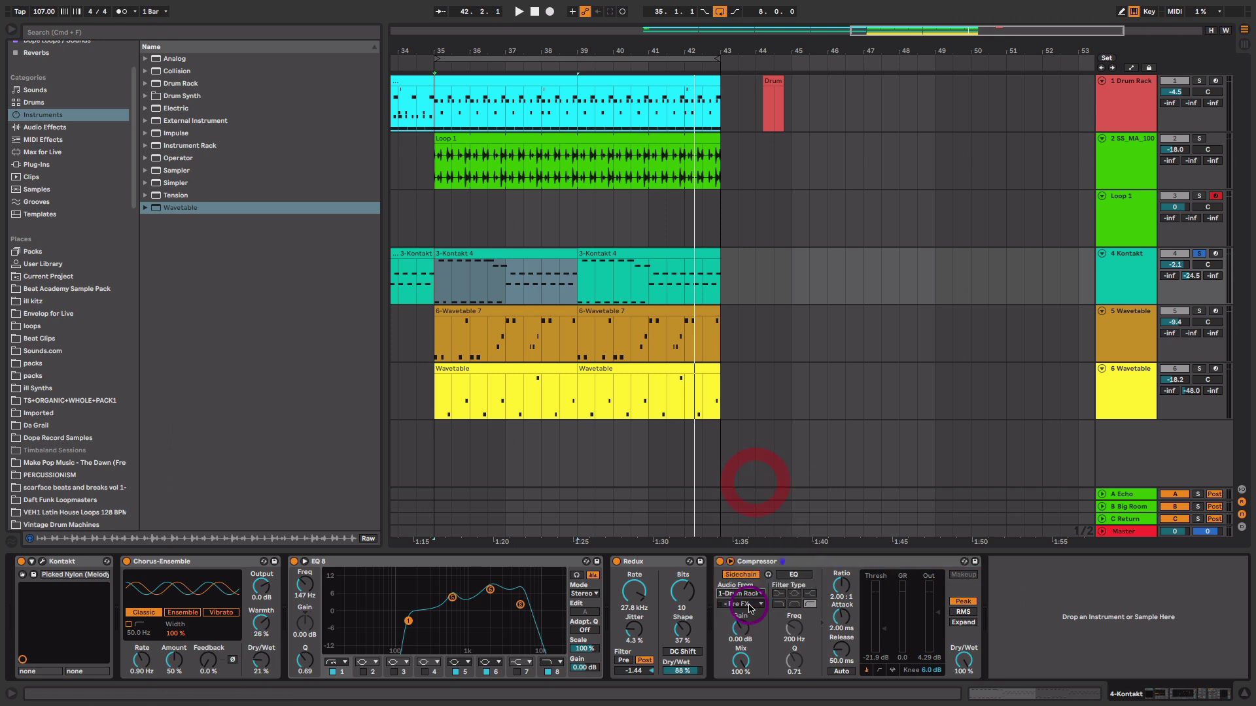
drag(750, 607, 867, 372)
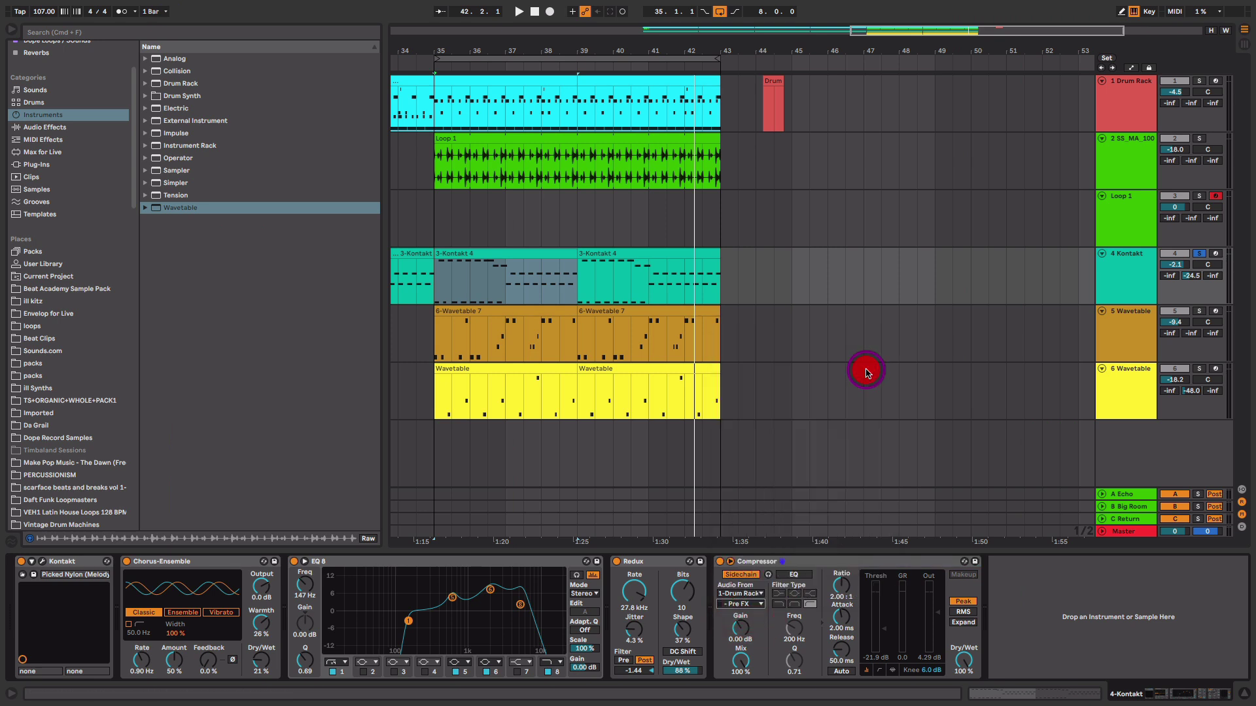
drag(881, 623, 841, 608)
click(840, 594)
Step: Solo the guitar and drum tracks and play from bar 35
click(1200, 255)
click(1235, 36)
click(1200, 80)
key(space)
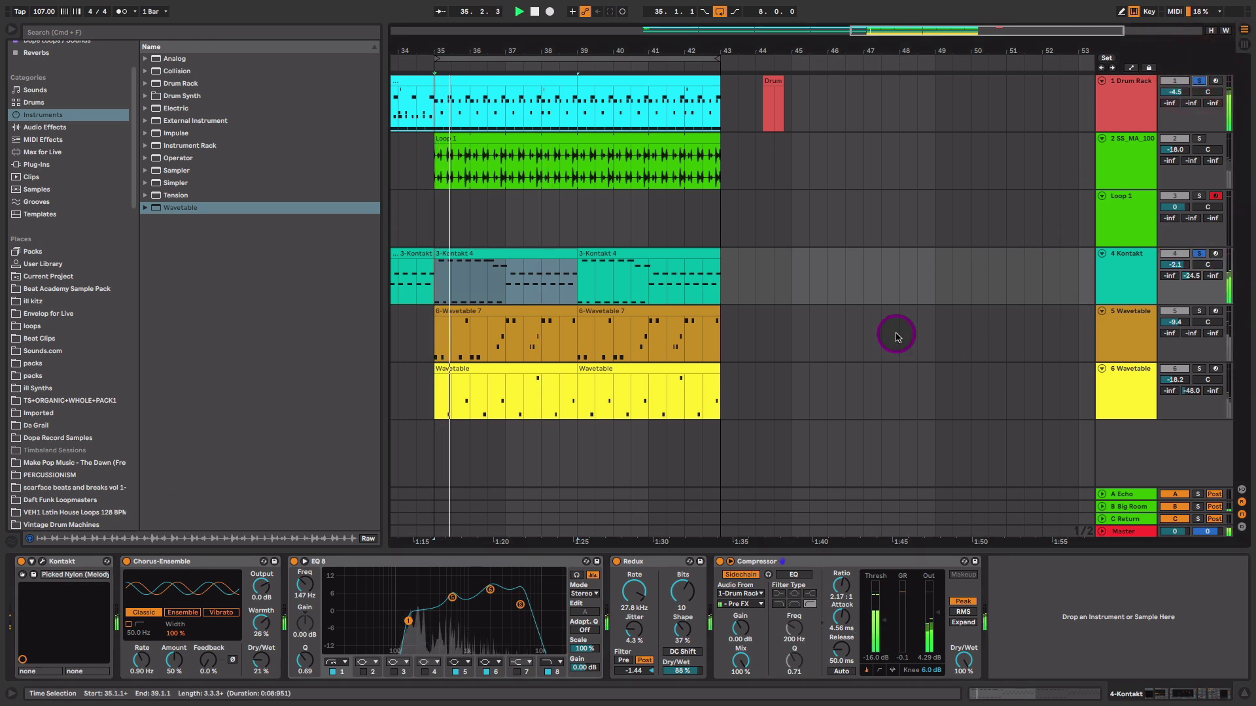
Step: Move EQ Eight's top band to 6.39 kHz and raise Redux's filter to -1.06
click(520, 605)
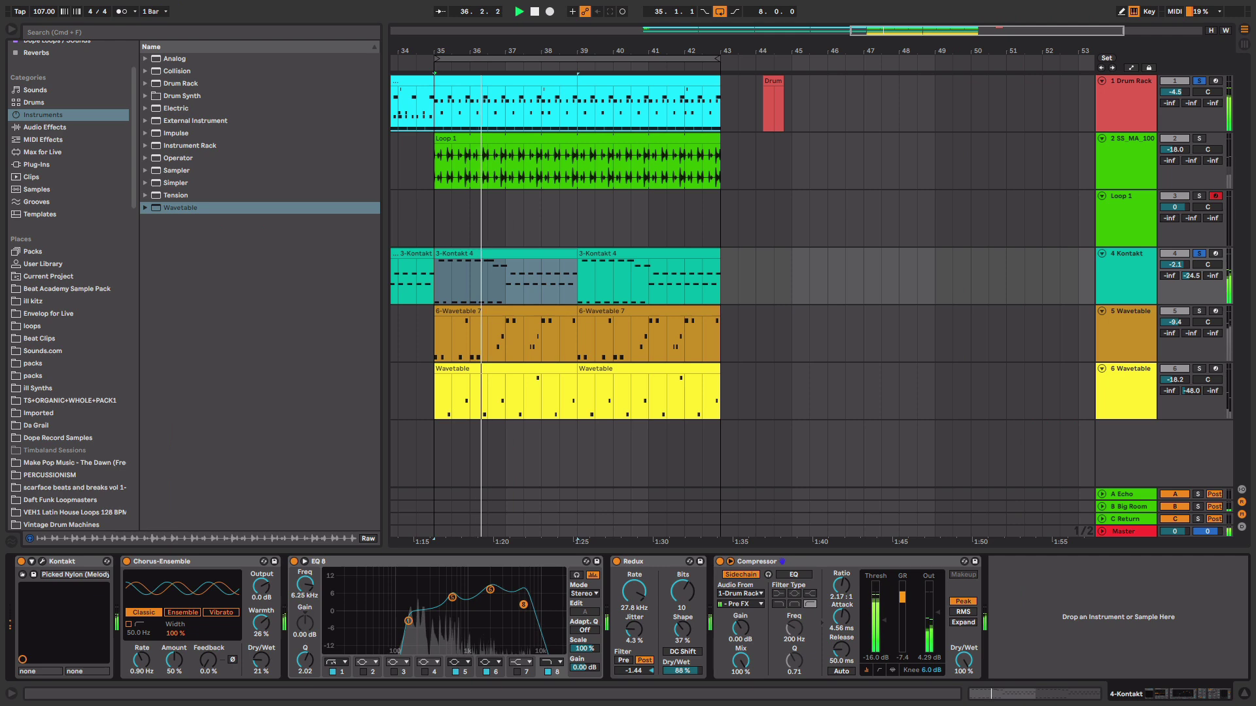
drag(523, 604, 524, 603)
drag(638, 673, 639, 669)
click(520, 531)
Step: In Session view, select the 5-Wavetable track and set its volume to -8.0 dB
key(Tab)
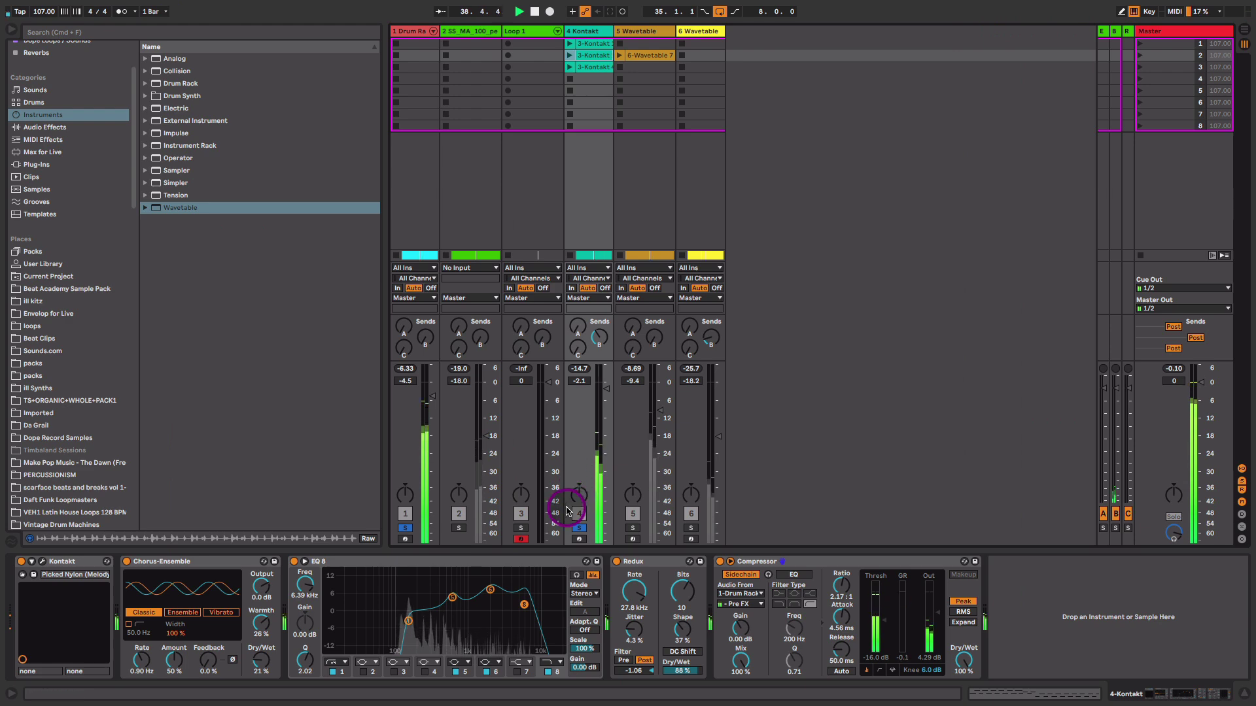
click(620, 45)
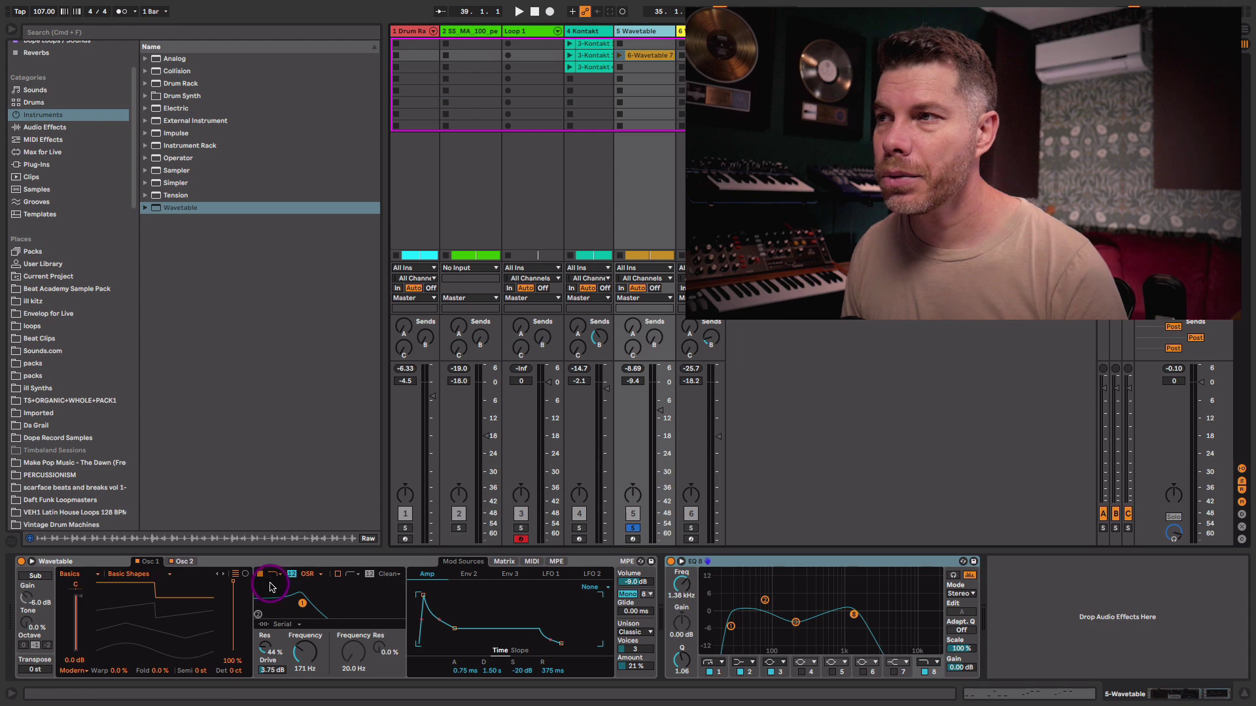
click(216, 567)
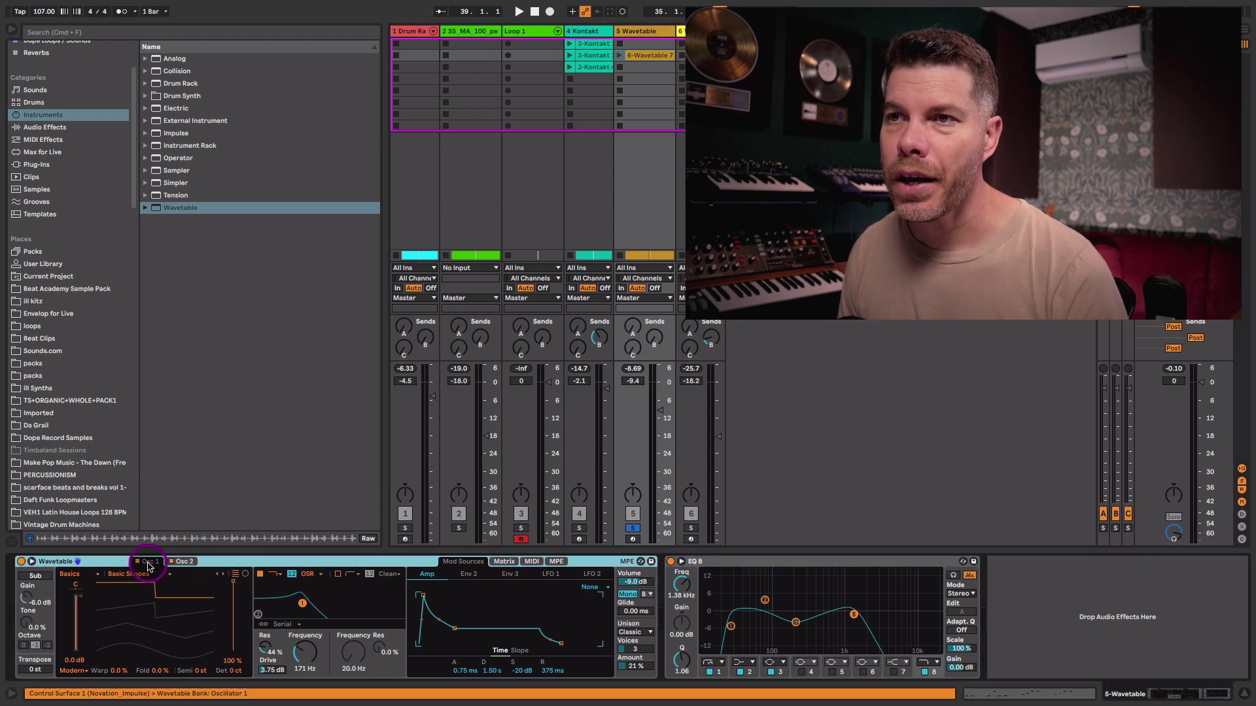
click(148, 567)
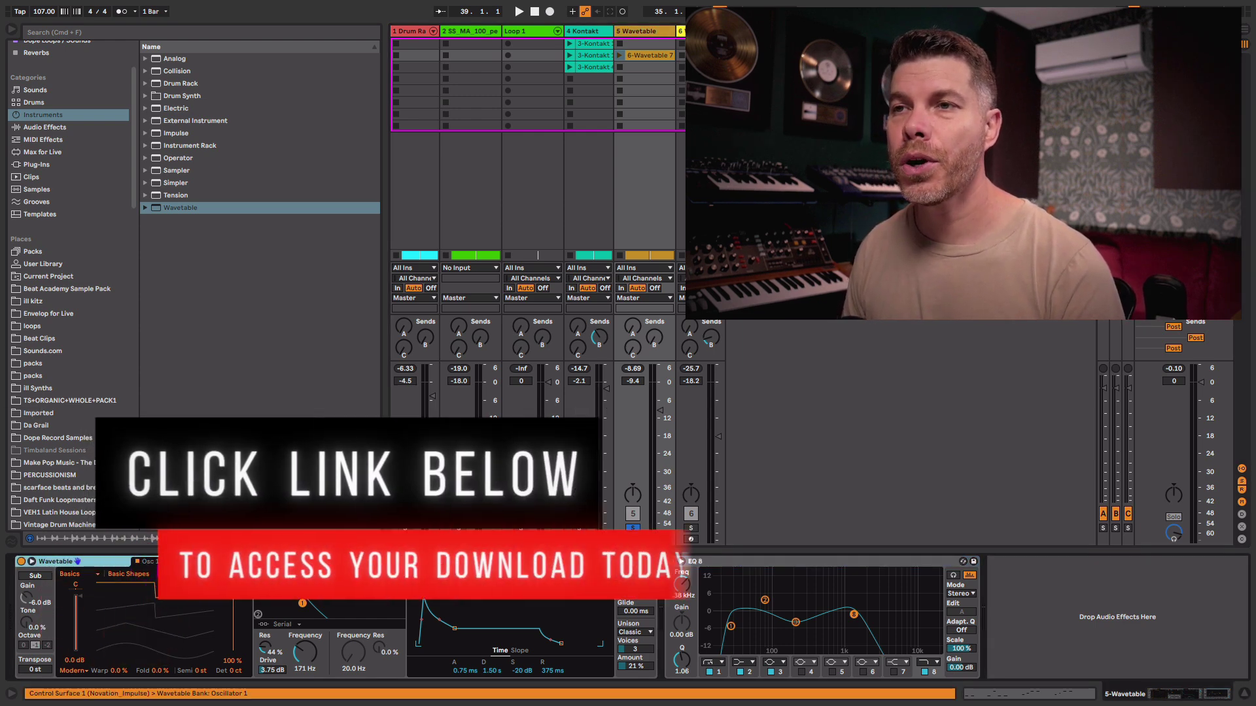
click(171, 561)
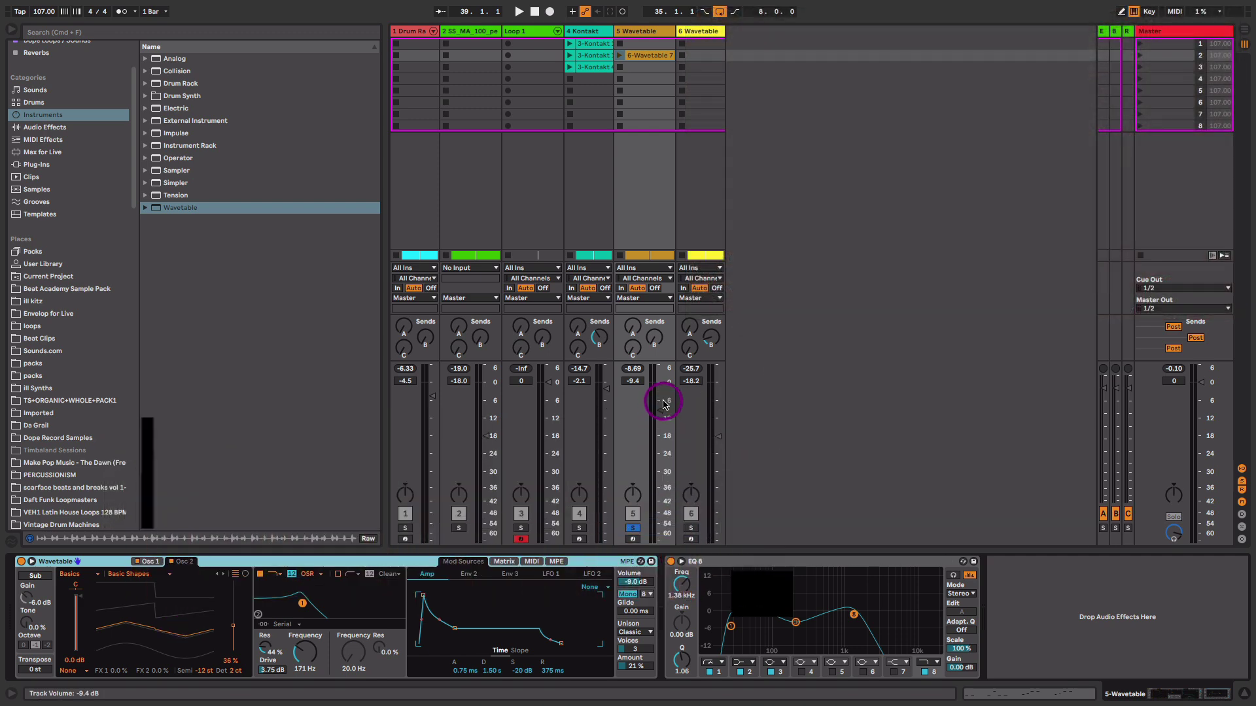
drag(664, 404, 662, 413)
key(space)
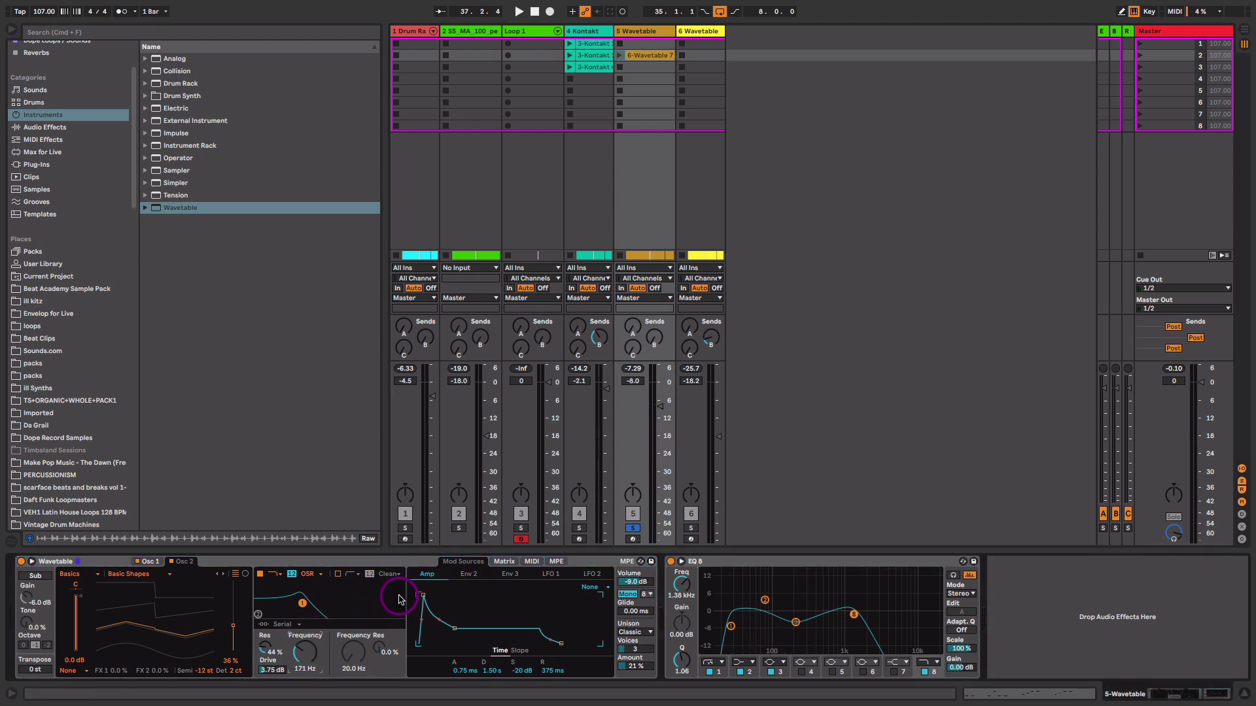
Step: In Wavetable's Matrix, adjust Env 2's Filter 1 Freq modulation to 28
click(504, 561)
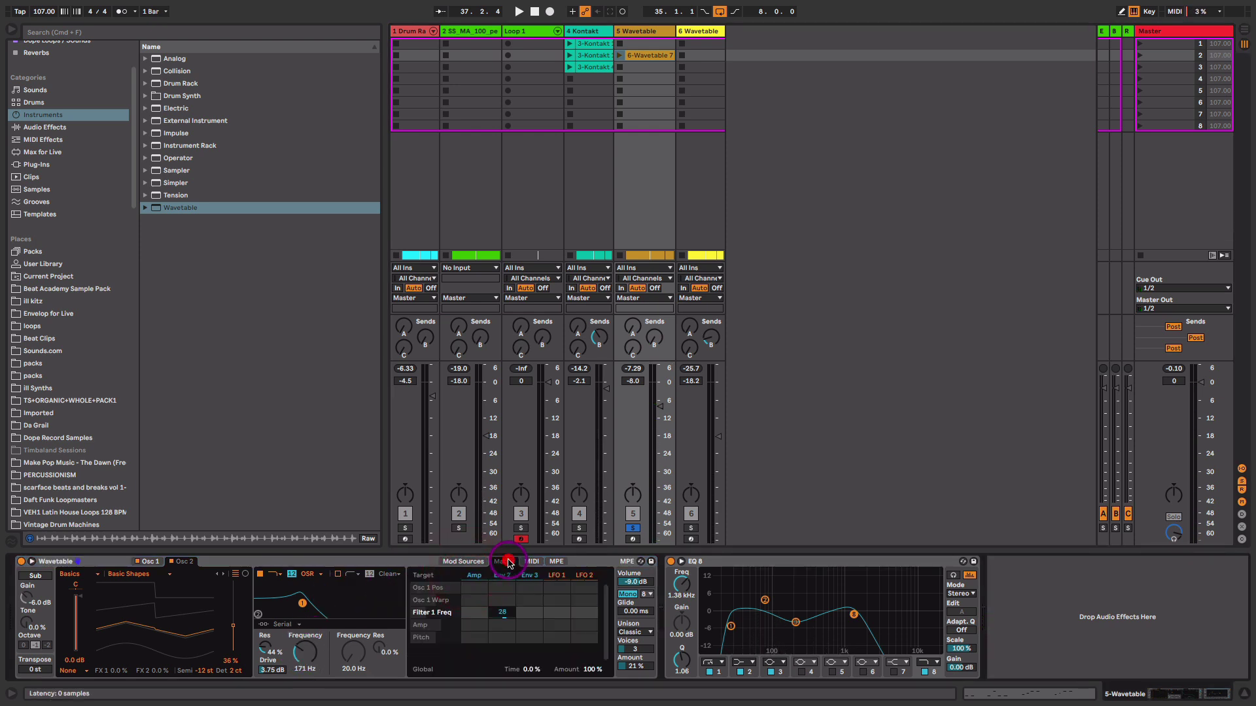
click(514, 609)
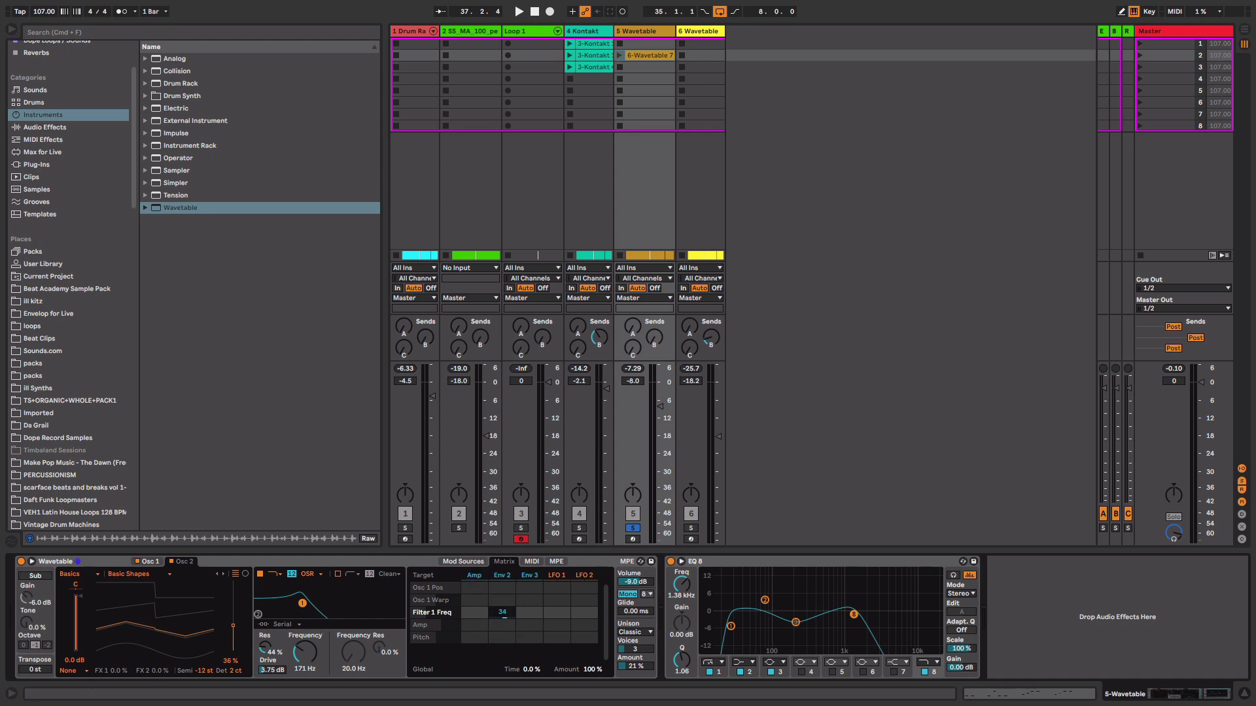
drag(507, 614, 507, 595)
key(space)
mouse_move(507, 613)
mouse_down()
mouse_move(506, 581)
mouse_move(523, 609)
mouse_move(505, 611)
mouse_up()
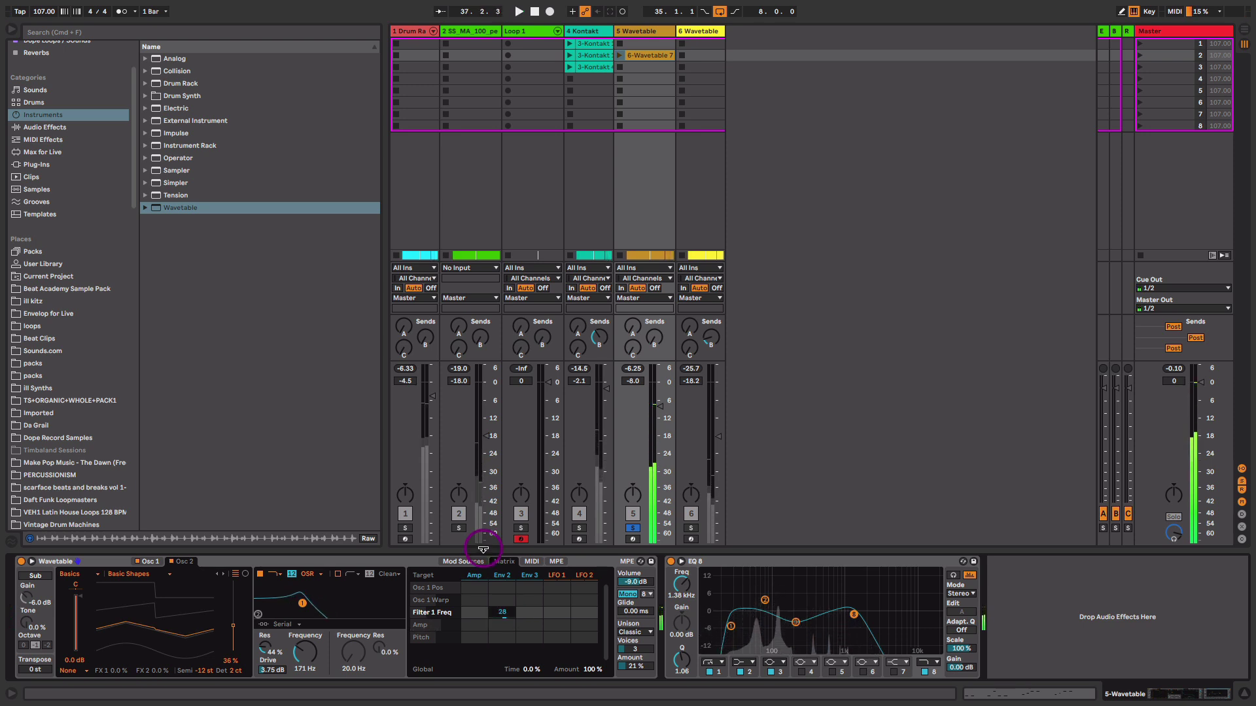
click(477, 563)
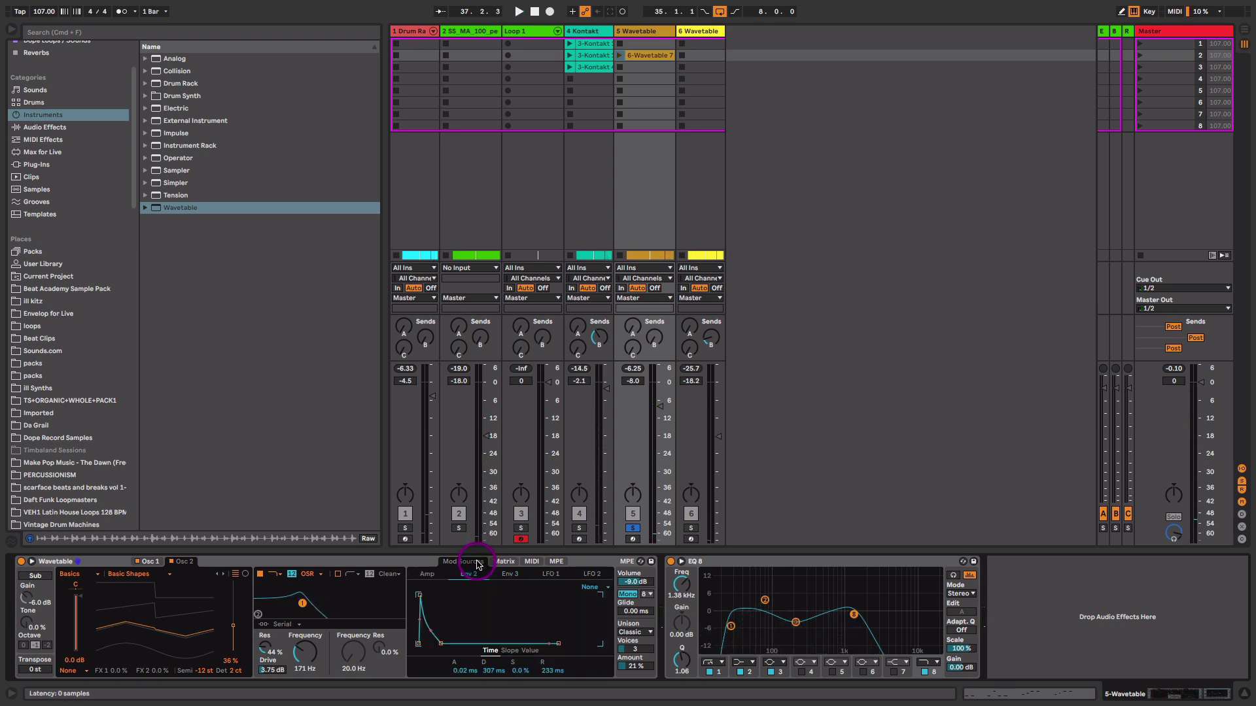
click(475, 578)
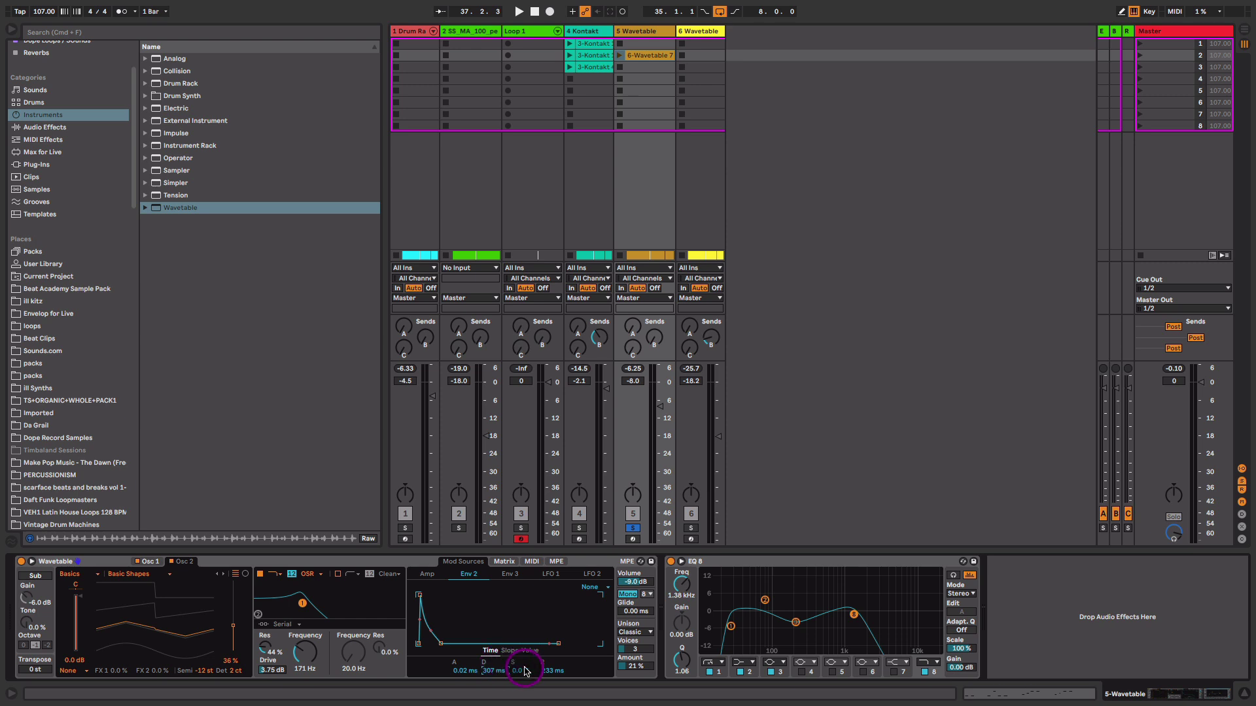
click(305, 654)
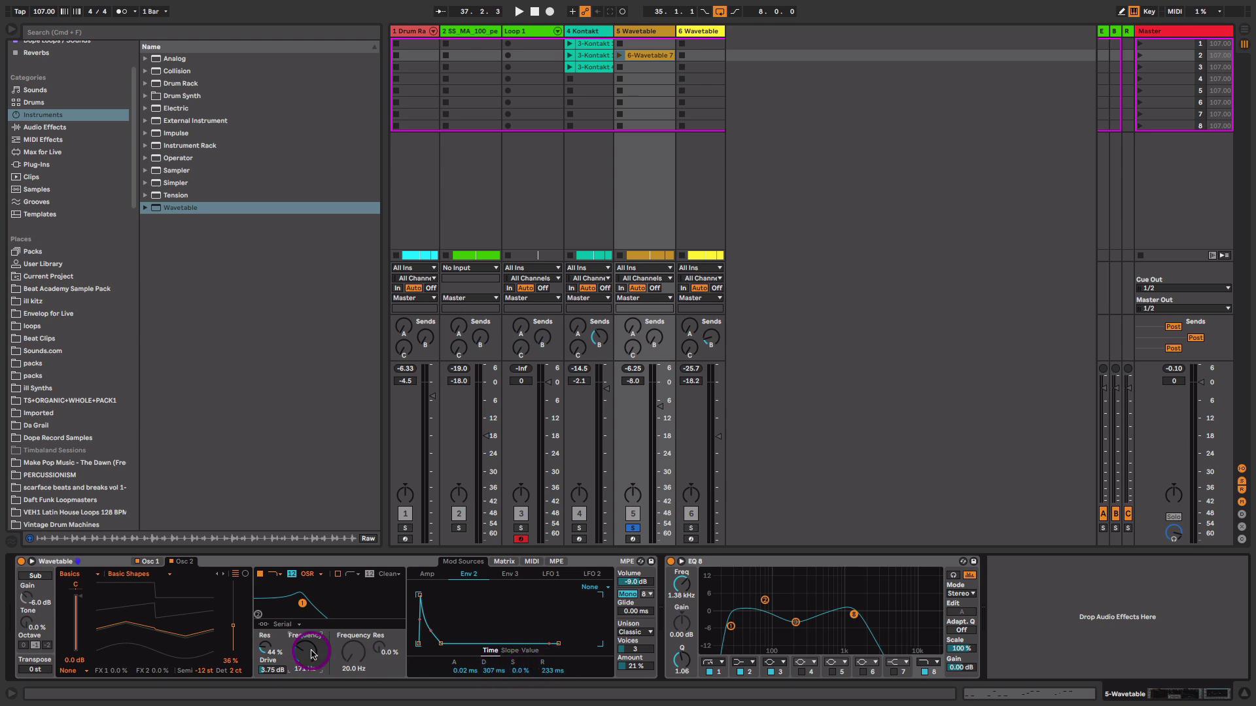
Step: Start playback and set oscillator 2's wavetable position to 32%
click(213, 596)
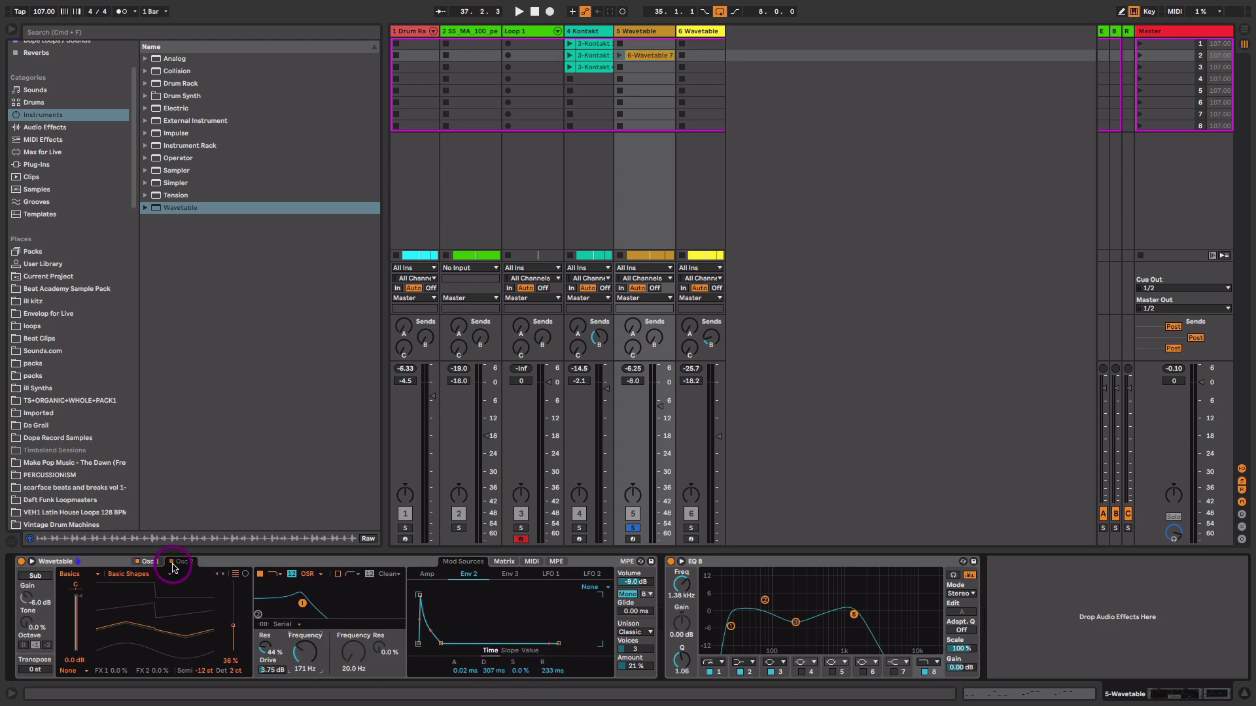
click(215, 666)
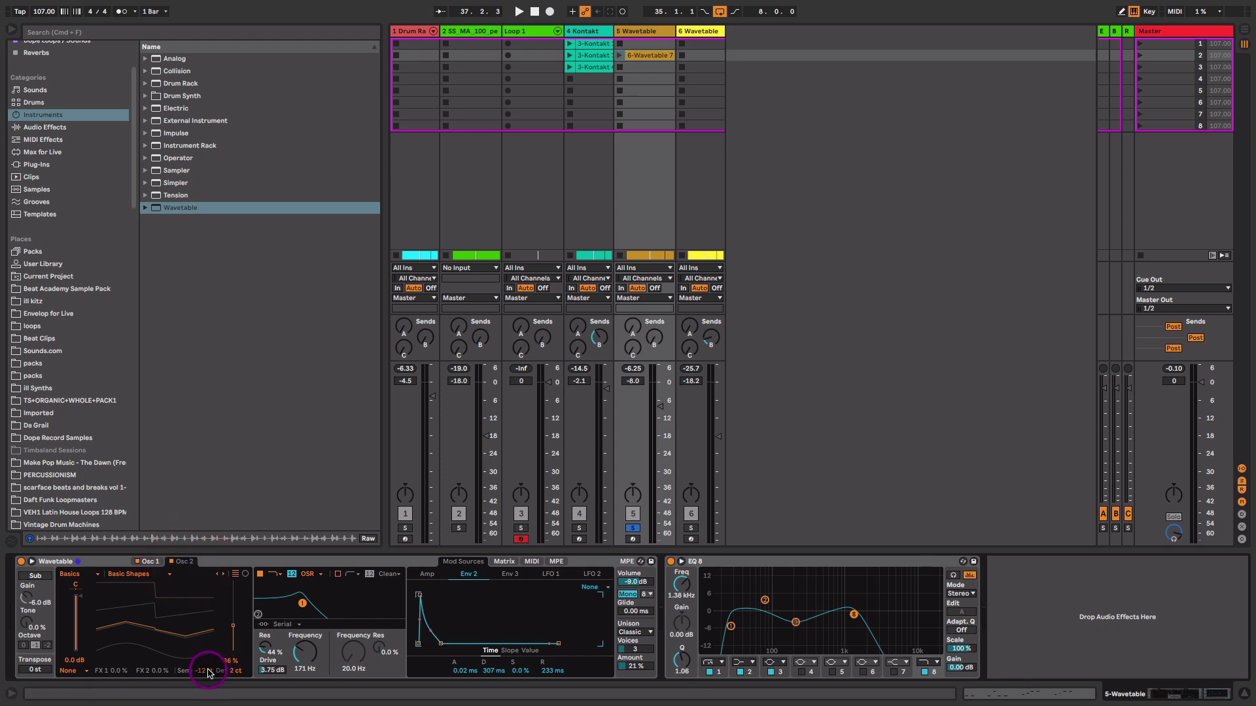
key(space)
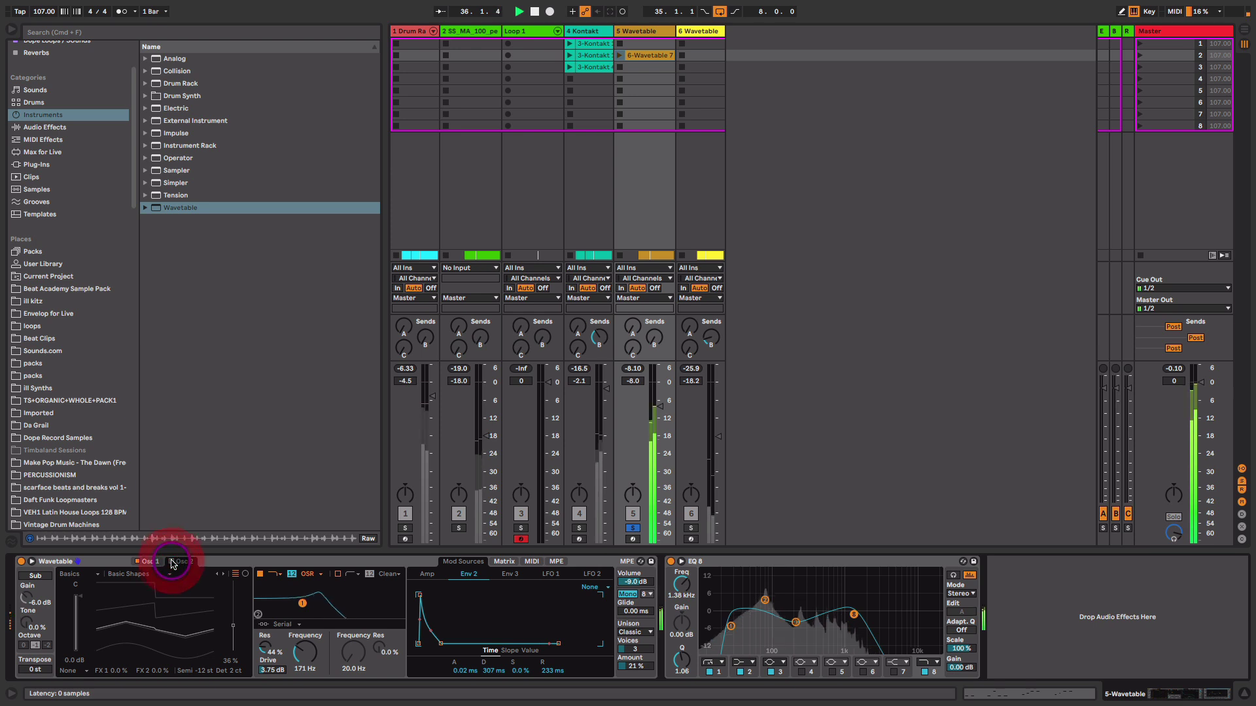
click(148, 561)
click(177, 561)
drag(176, 640, 175, 648)
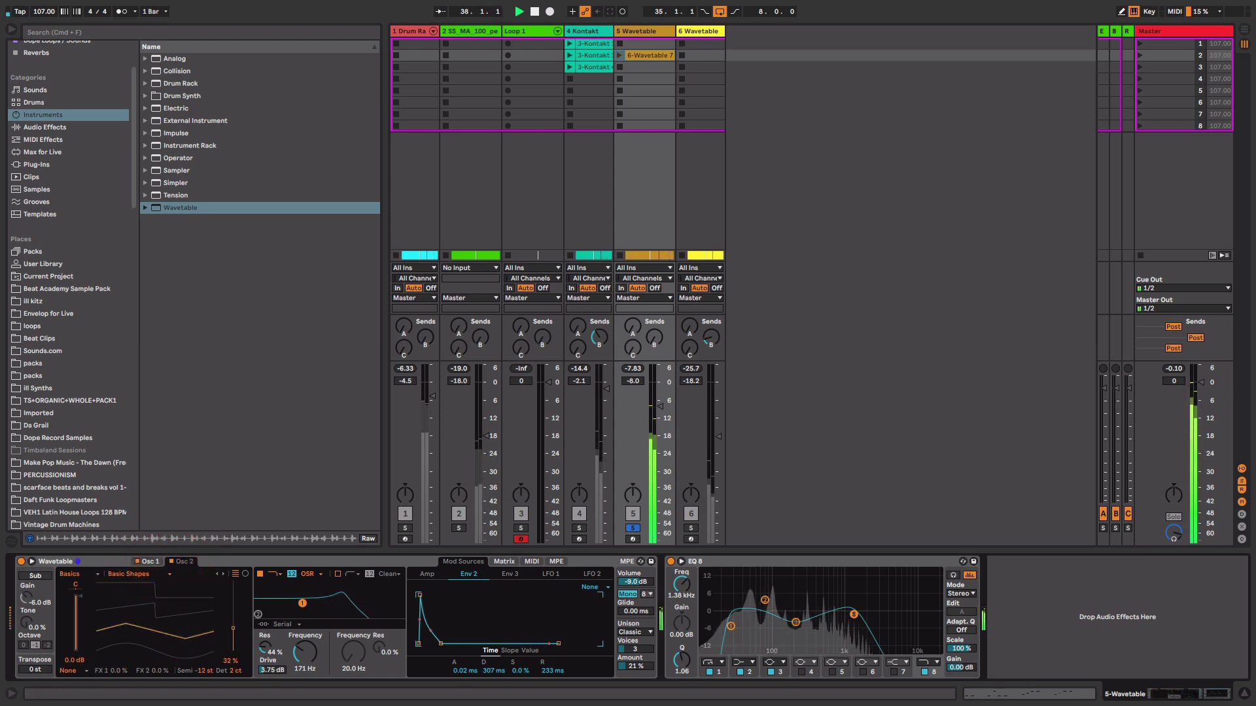
key(space)
Step: Keep Classic unison, switch to mono, and raise unison amount from 21% to 31%
click(636, 632)
click(633, 573)
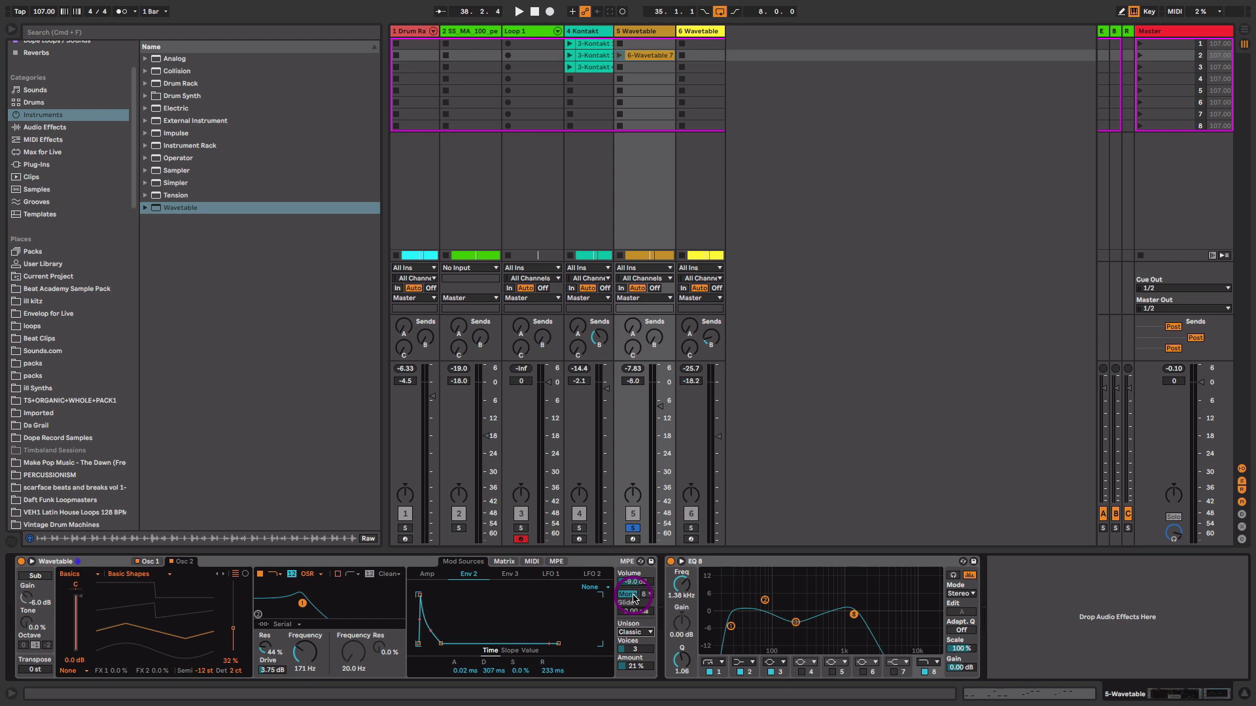
click(629, 595)
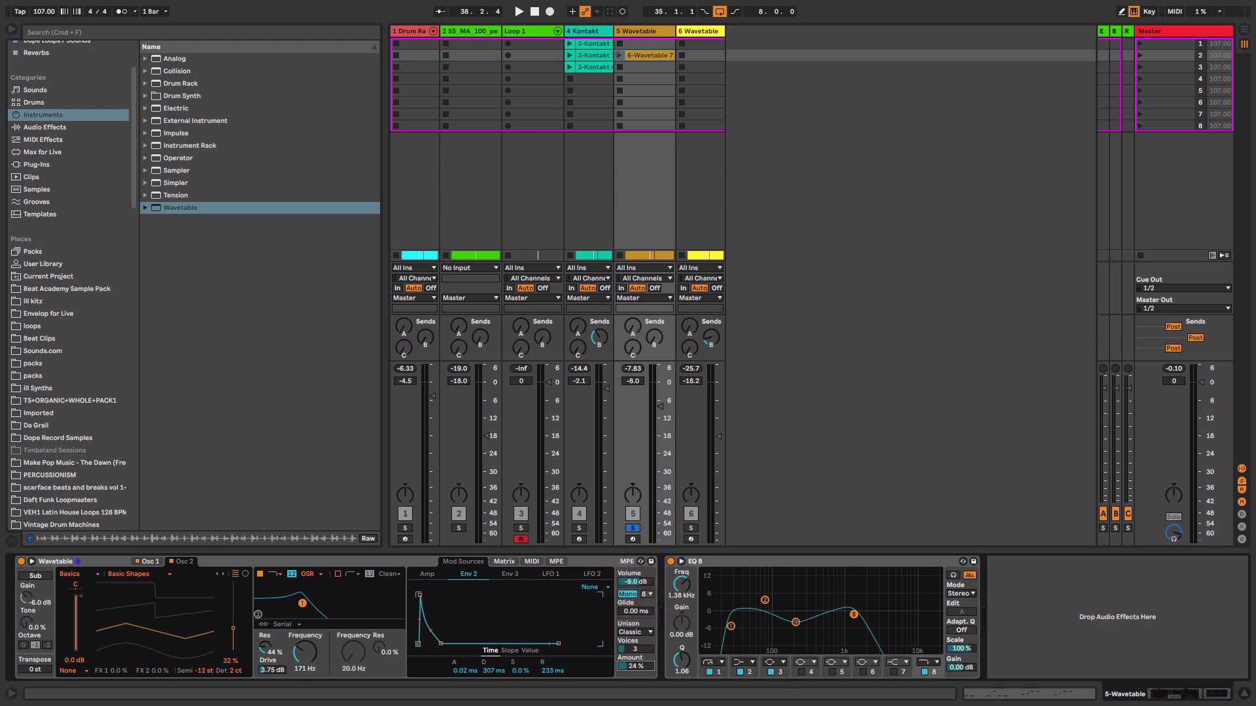
key(space)
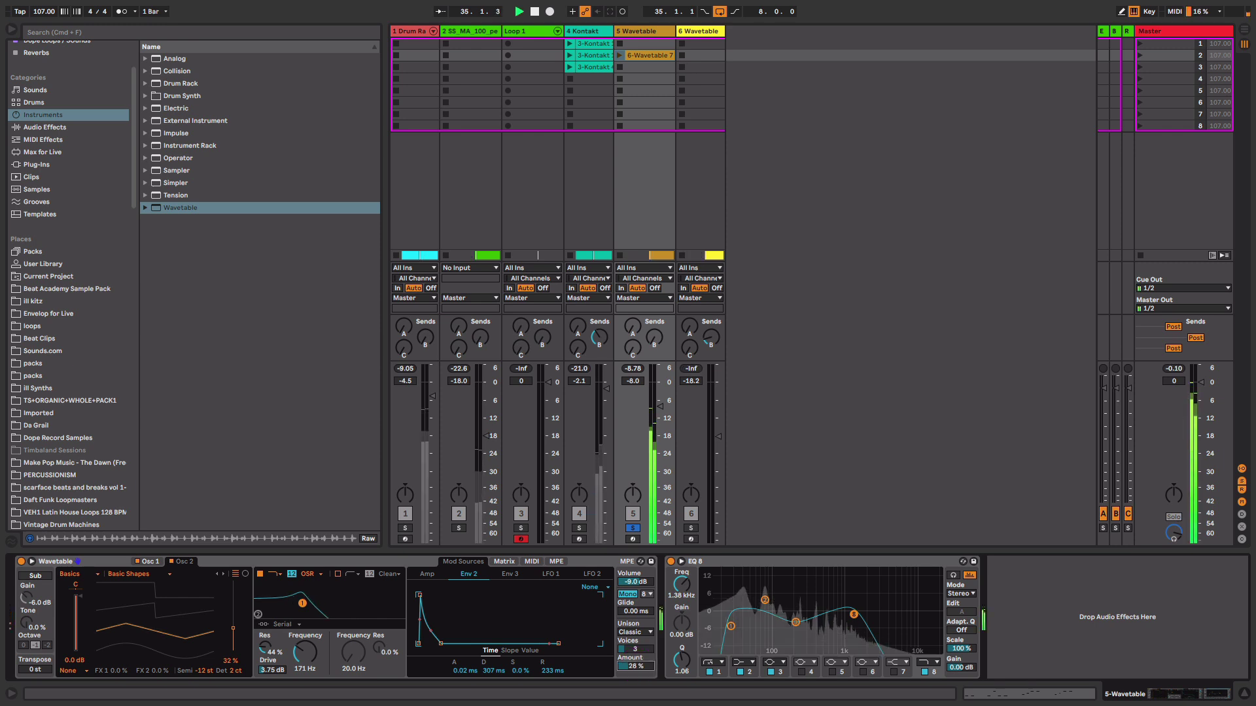
drag(639, 667, 639, 671)
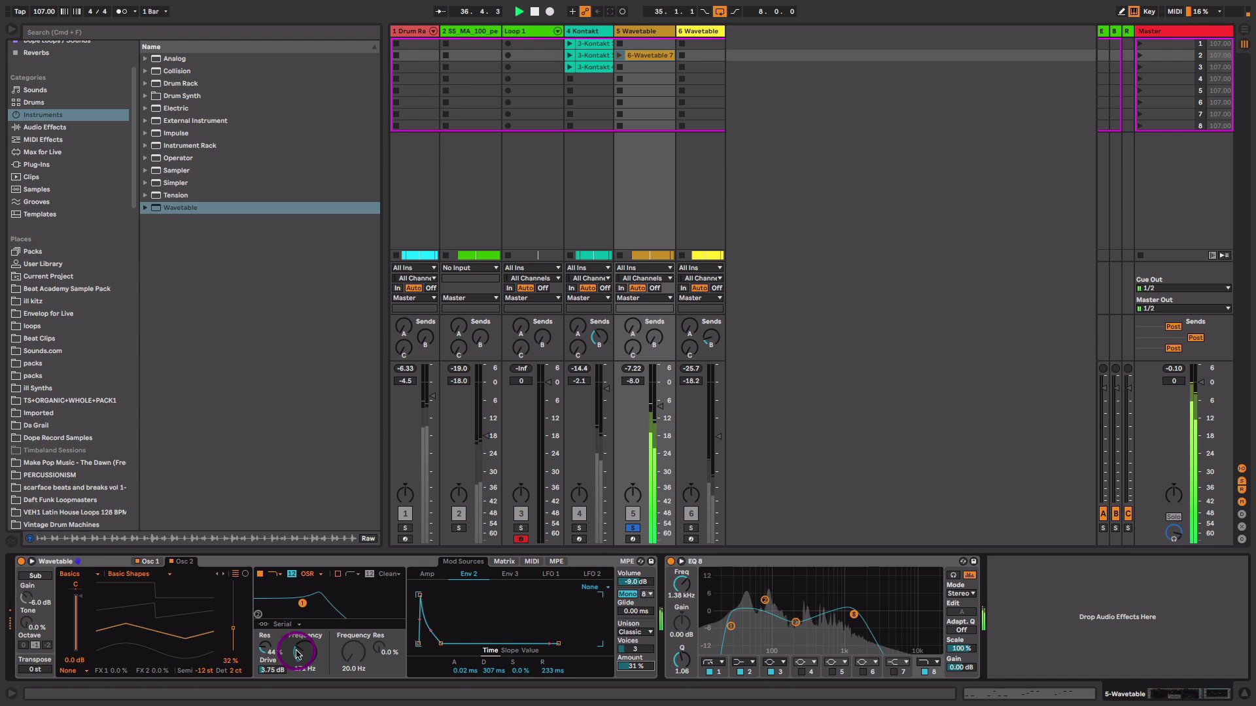
Step: Lower the bass filter cutoff to 162 Hz and move EQ Eight's low band to 211 Hz
drag(291, 653, 277, 668)
click(616, 622)
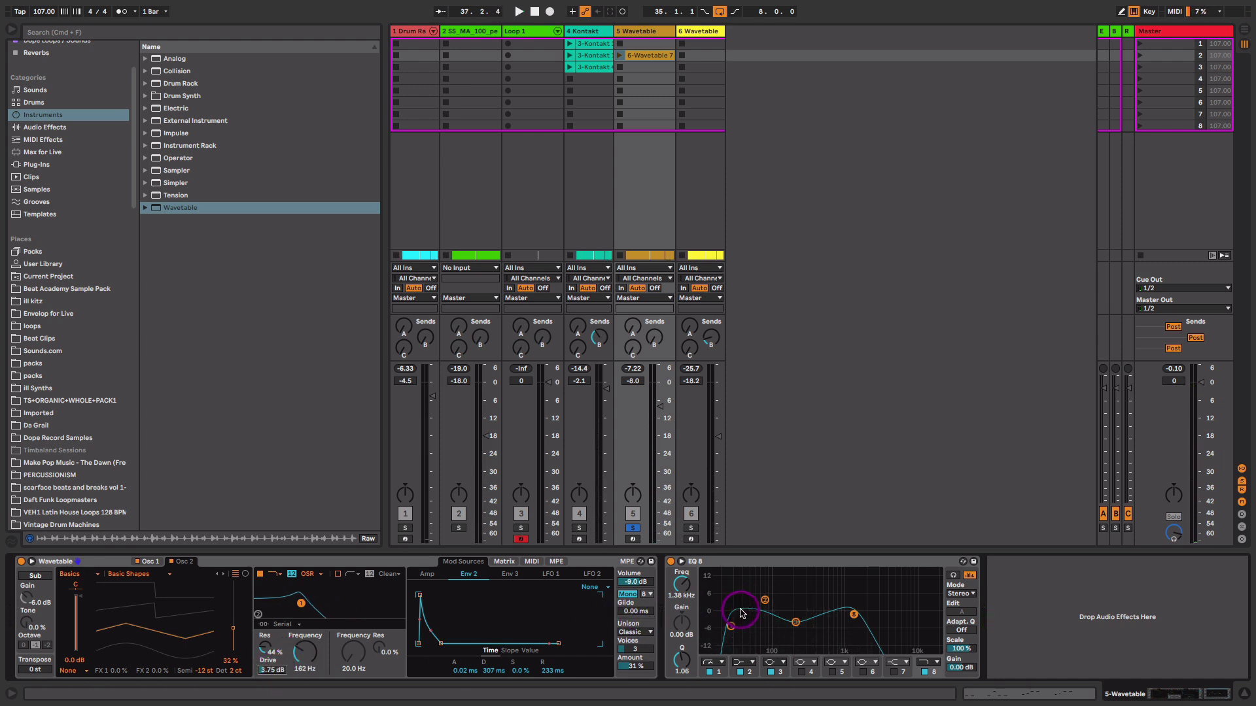
click(733, 627)
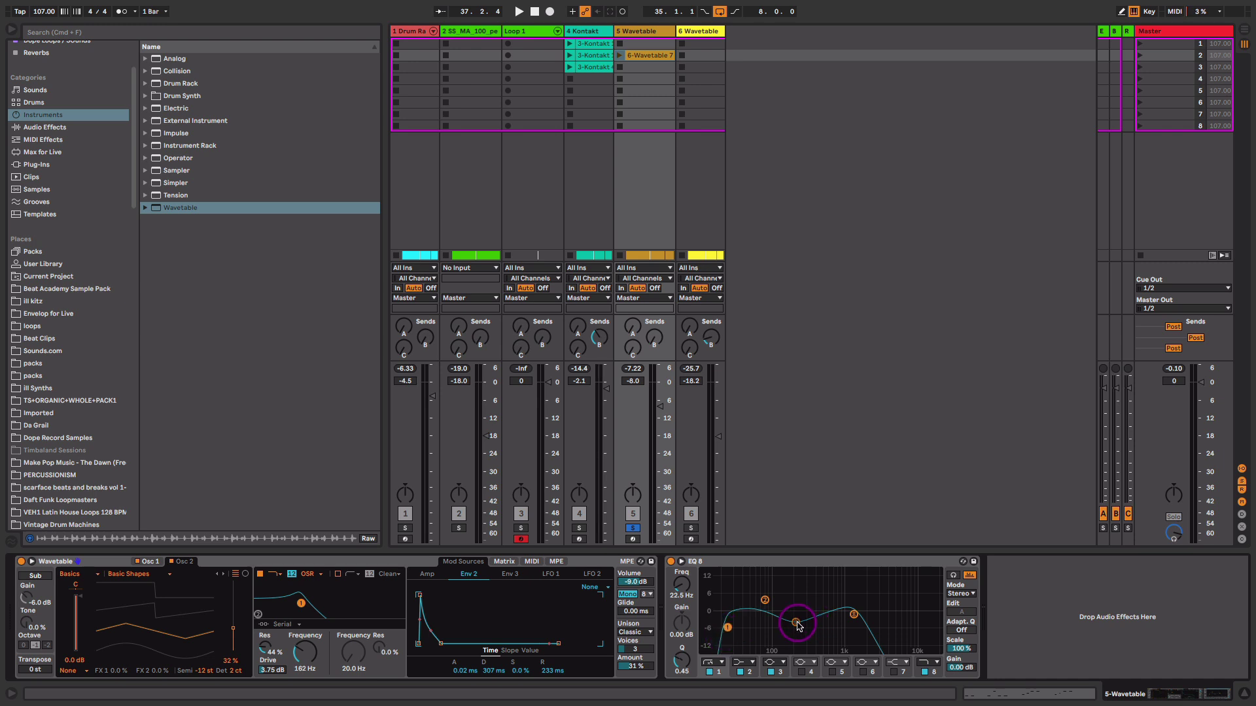
drag(798, 624, 796, 593)
key(space)
Step: Solo track 6 and restart playback from the loop start
click(683, 510)
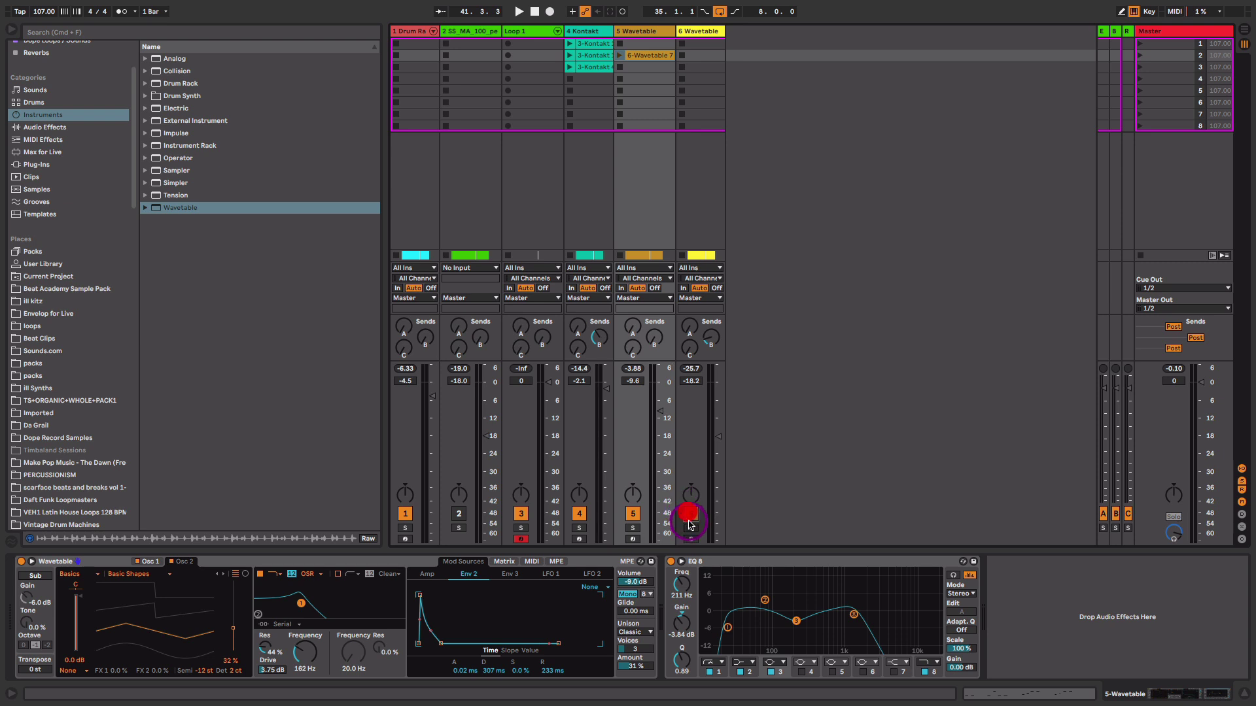
click(691, 528)
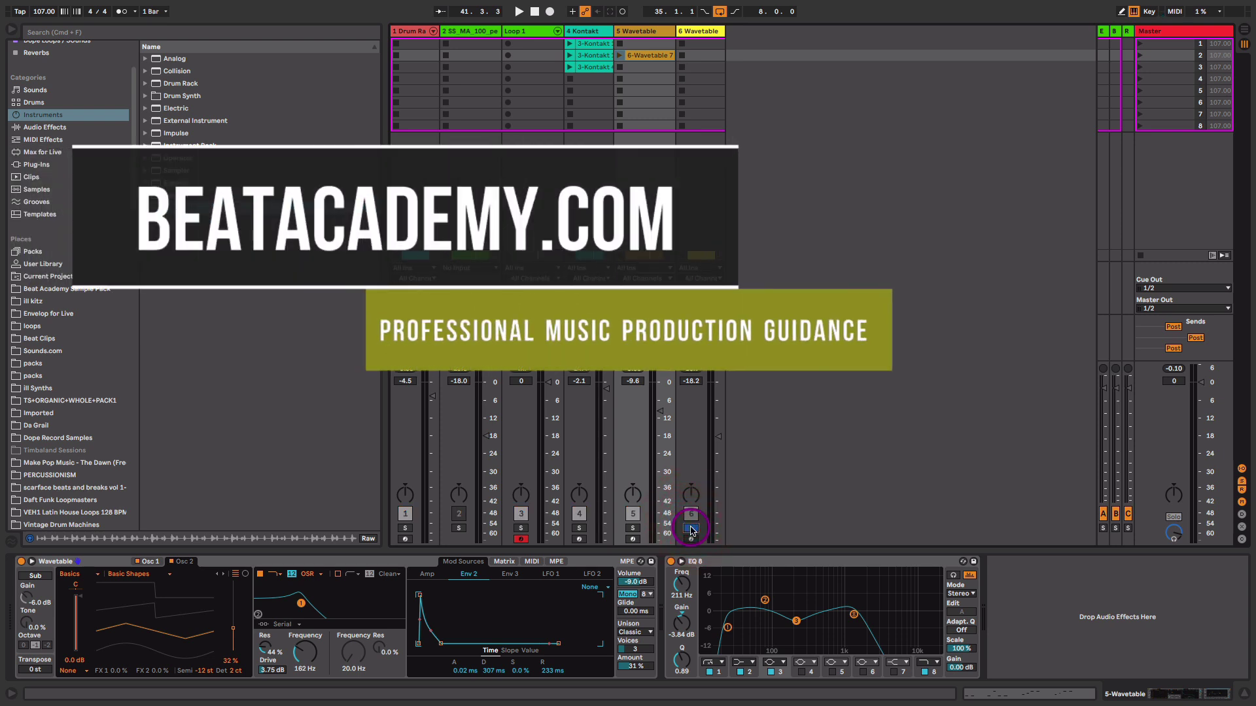
key(space)
Step: Expand track 6's Wavetable, check both oscillators, and lower its filter cutoff to 2.99 kHz
click(690, 38)
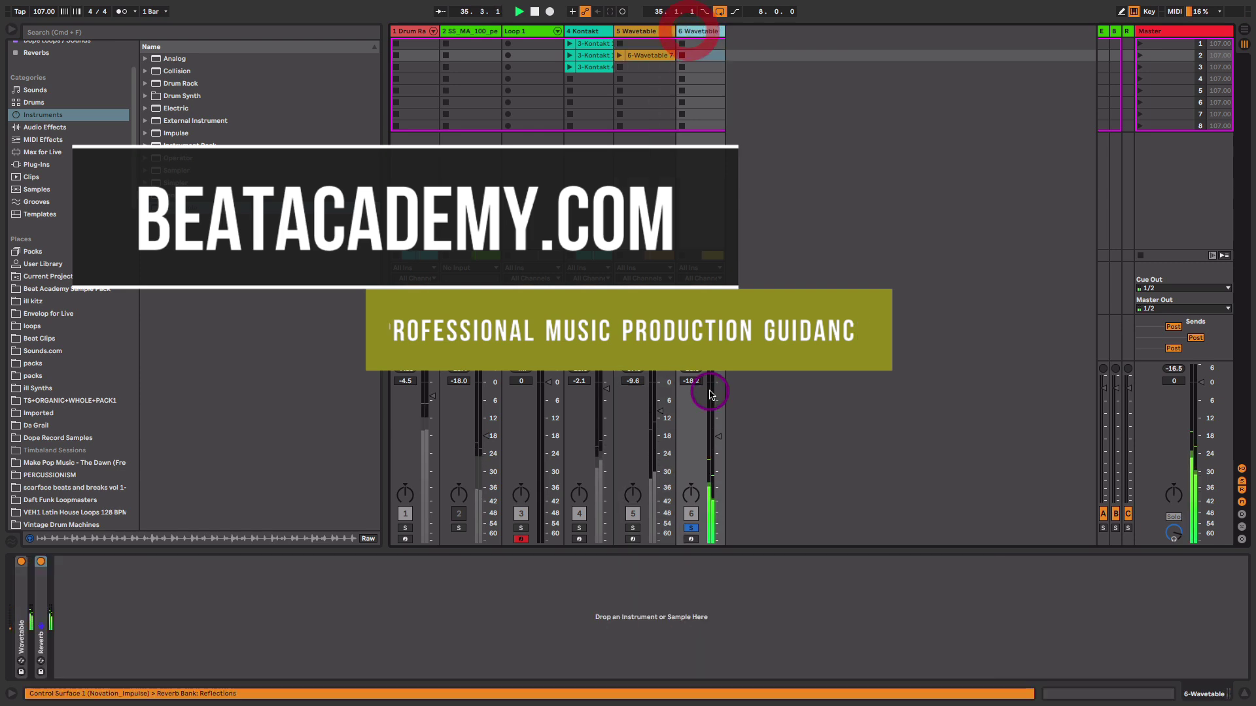
double_click(20, 605)
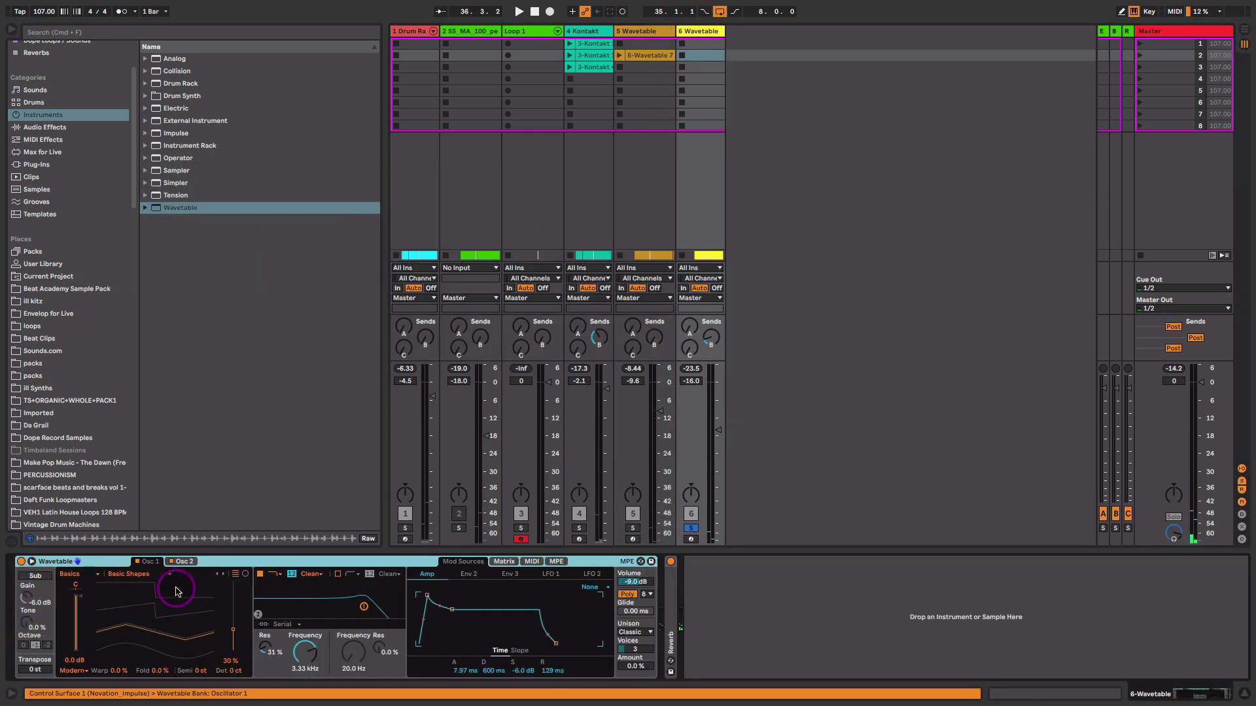
click(187, 563)
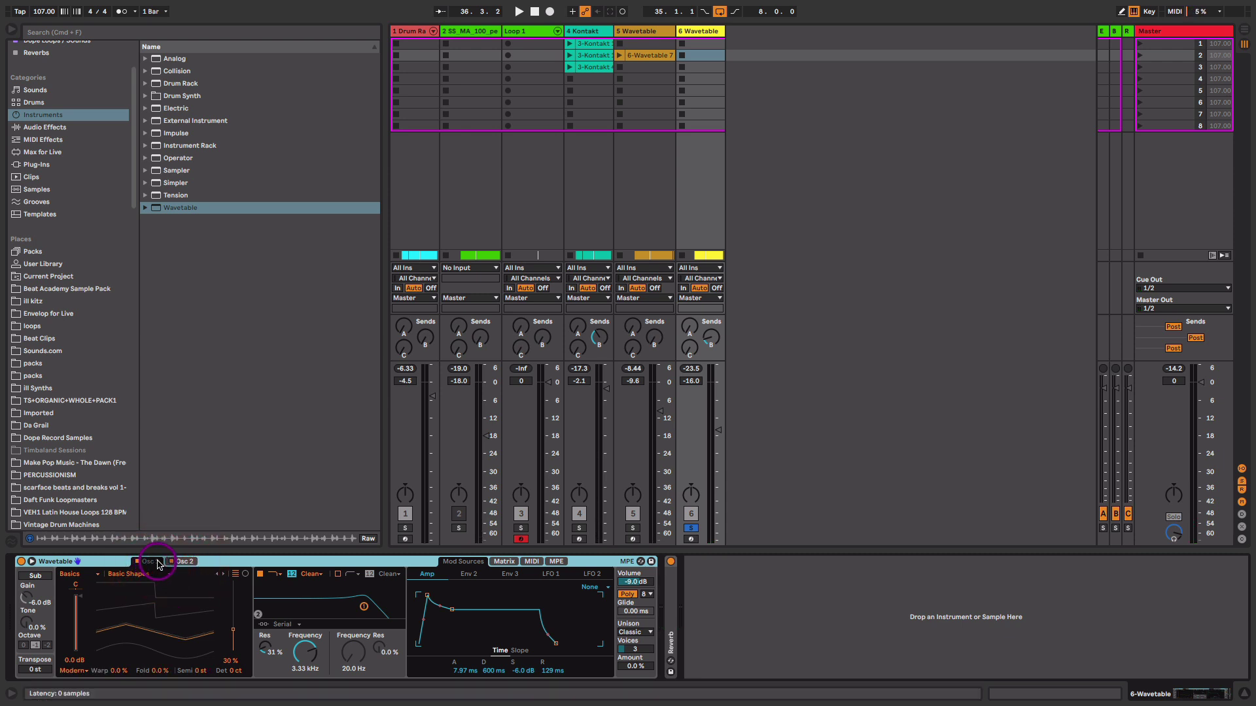
click(185, 564)
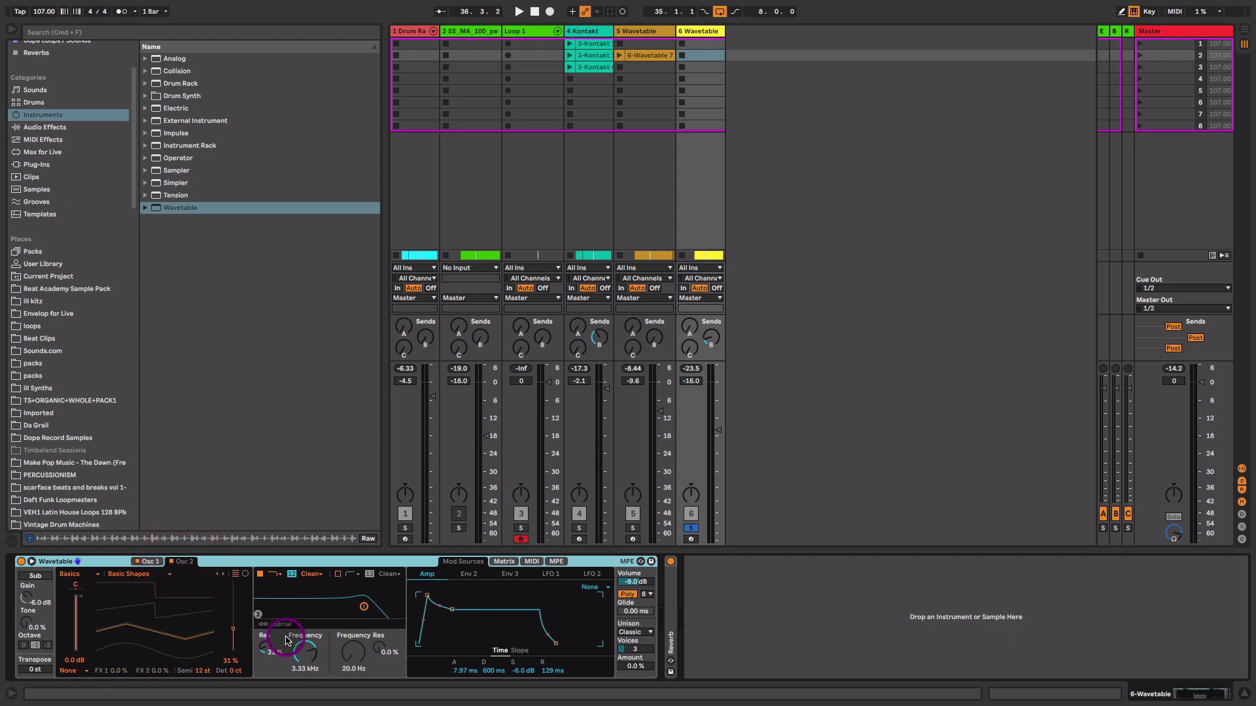
drag(286, 640, 286, 651)
key(space)
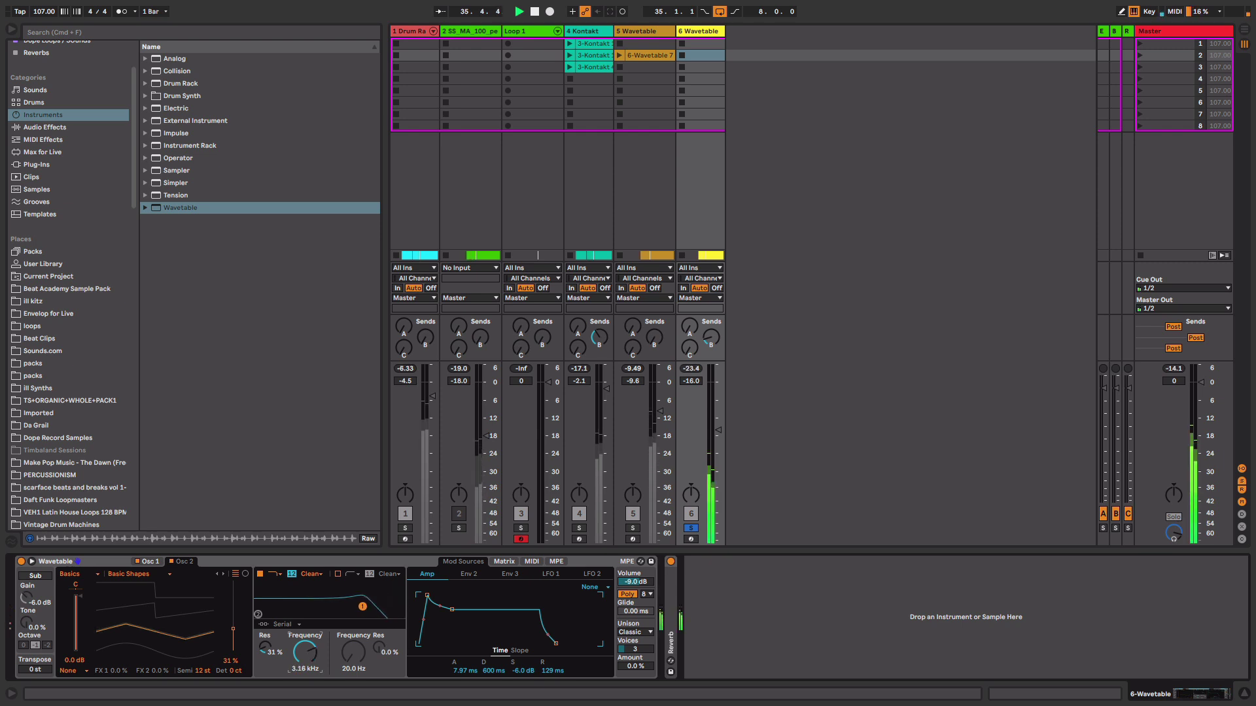
Step: Nudge the lead's unison amount up, then set the Reverb Dry/Wet to 42%
click(508, 587)
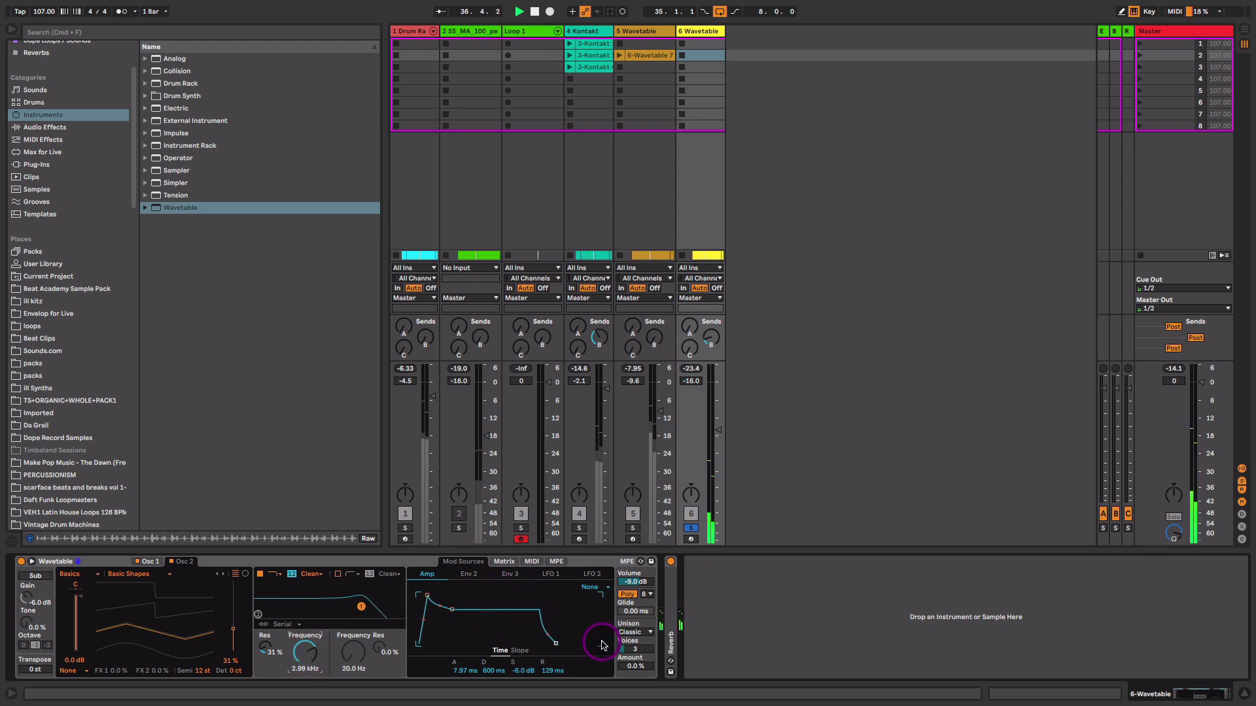
click(624, 666)
drag(625, 666, 624, 663)
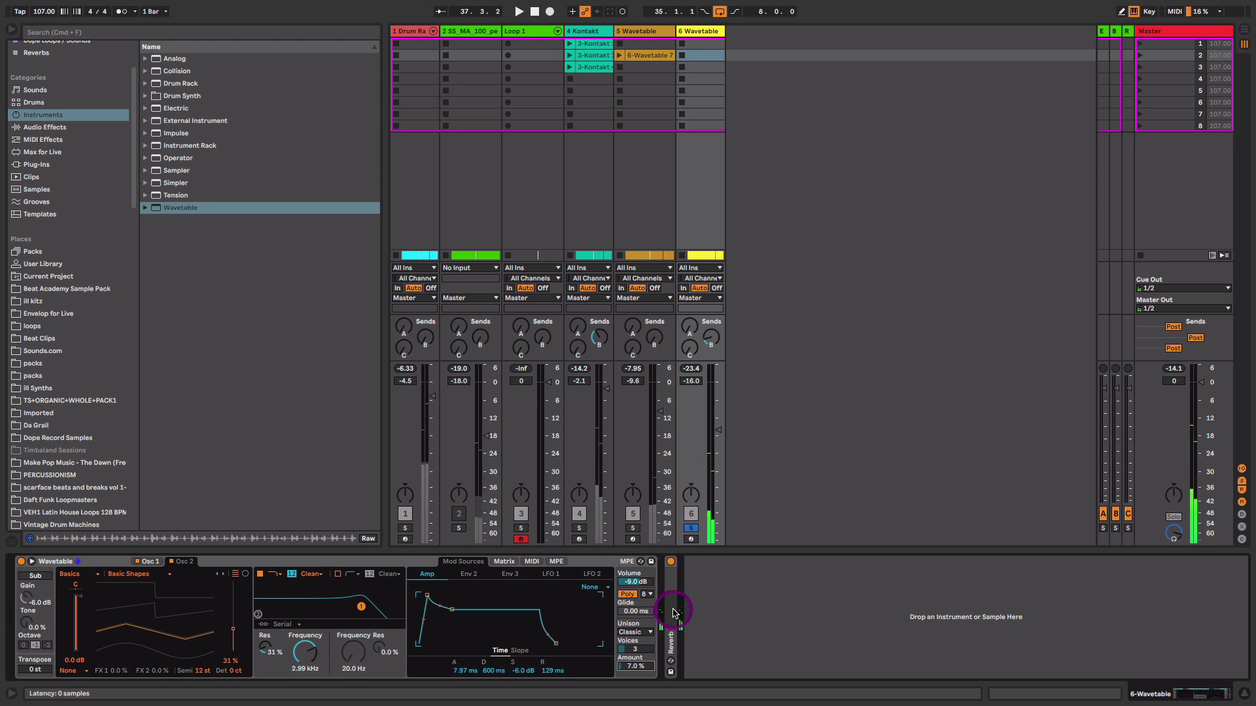
double_click(671, 578)
click(992, 663)
Step: Unsolo track 6 so all tracks play together
key(space)
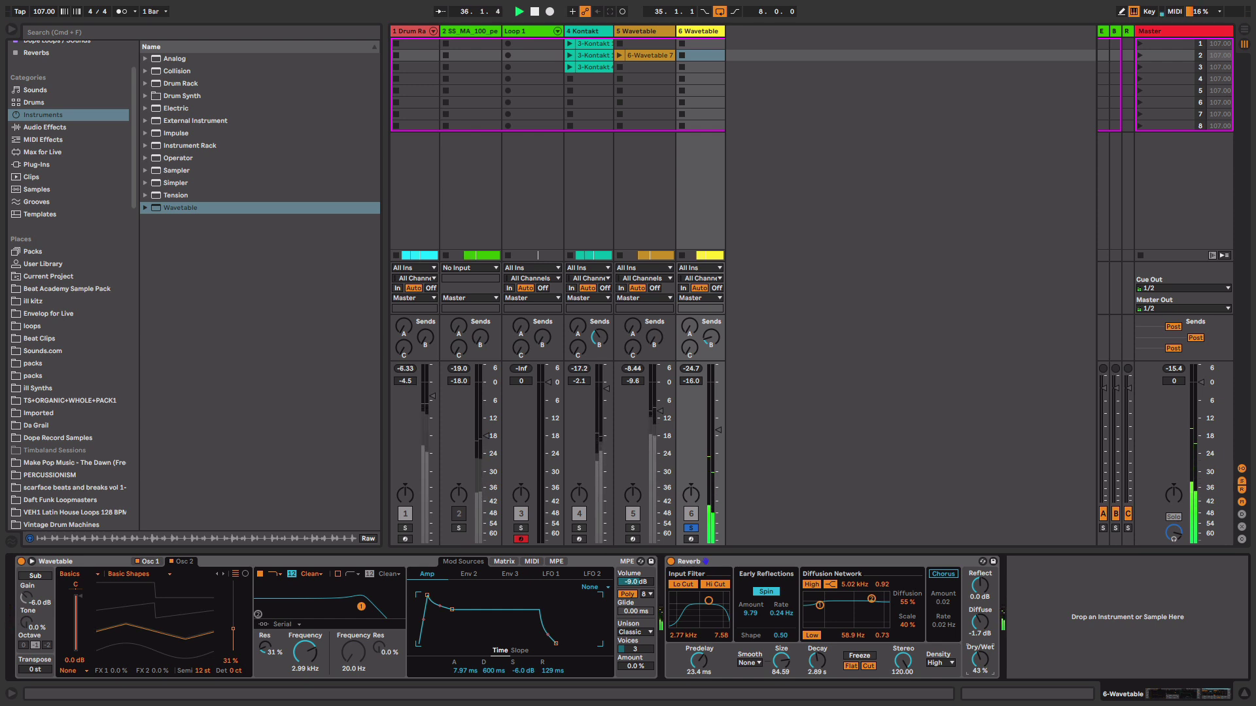
click(677, 513)
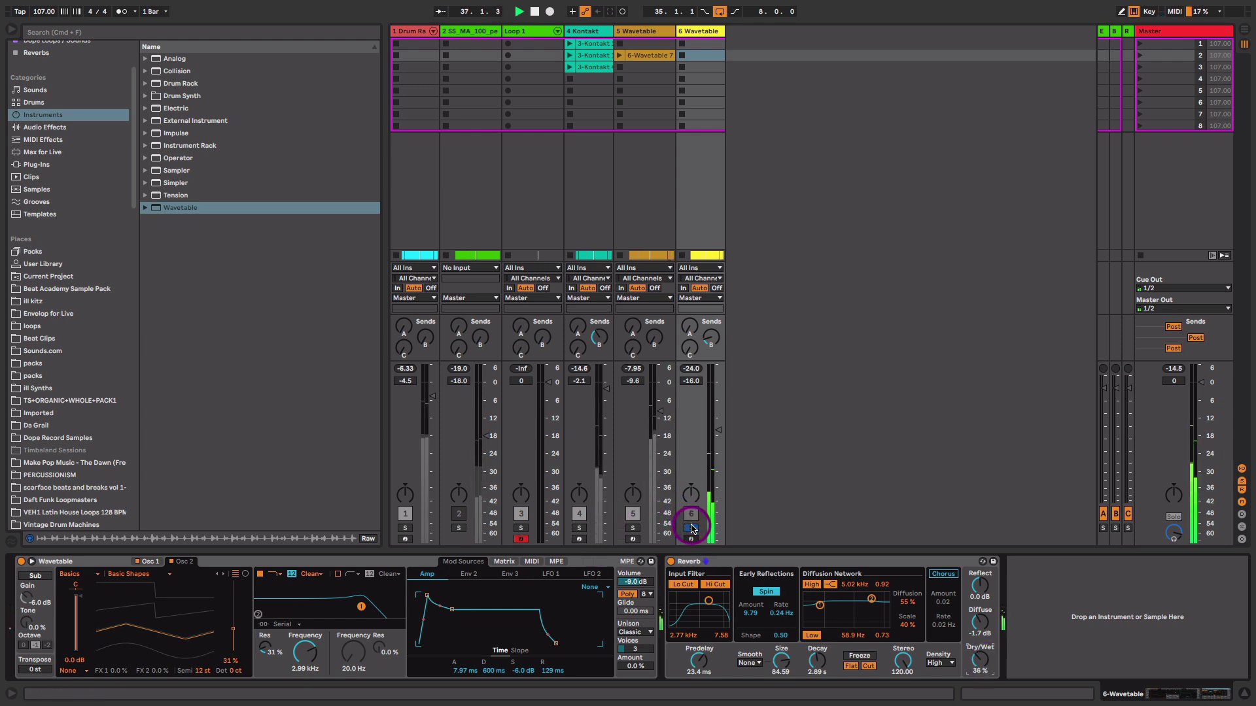
click(691, 528)
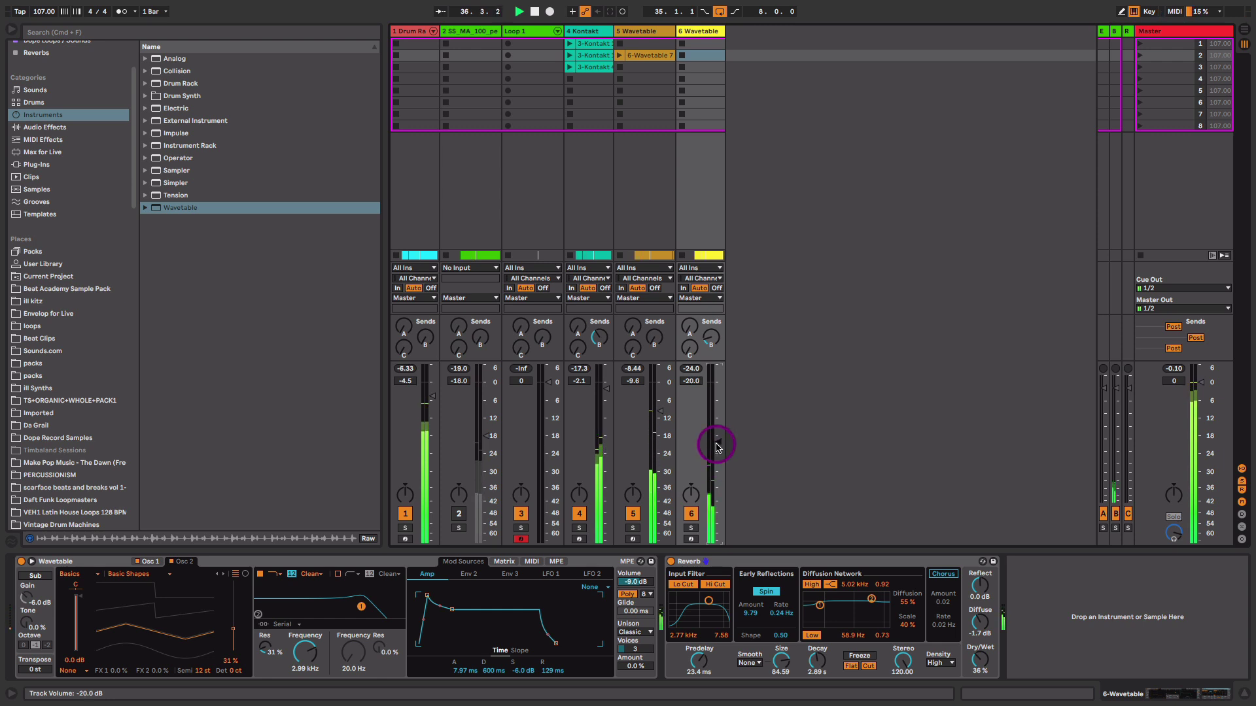
Step: Rebalance volumes, lowering track 1 slightly and raising track 5 to -9.0 dB
click(604, 390)
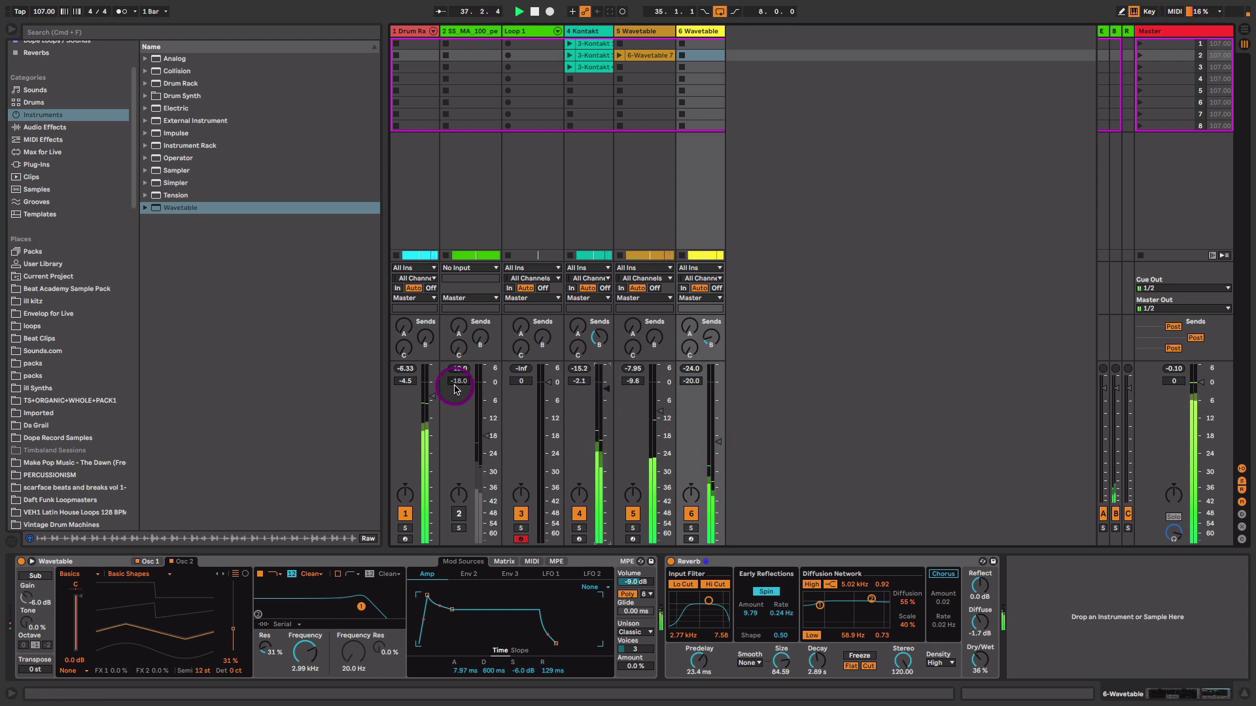
drag(429, 384, 429, 387)
drag(660, 413, 660, 410)
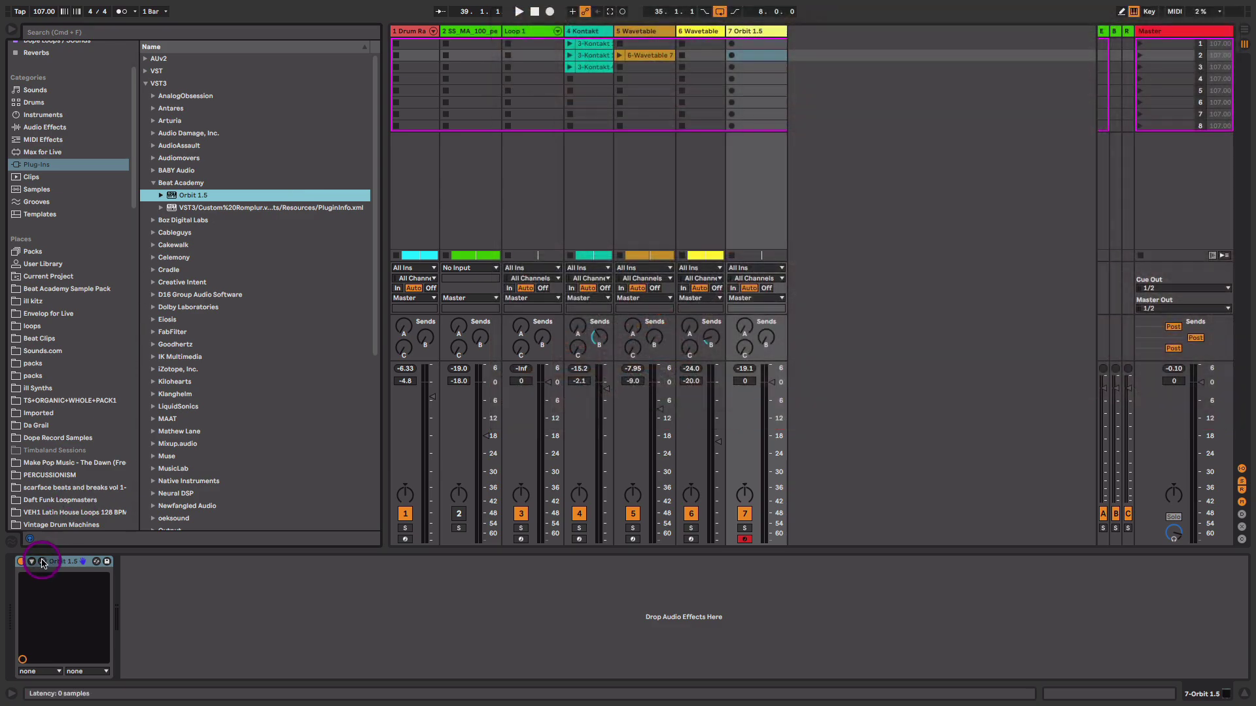
Step: Open the Orbit 1.5 window on the Horizons preset, move it aside, and sweep Planet A down and back up
click(42, 562)
drag(550, 170, 716, 117)
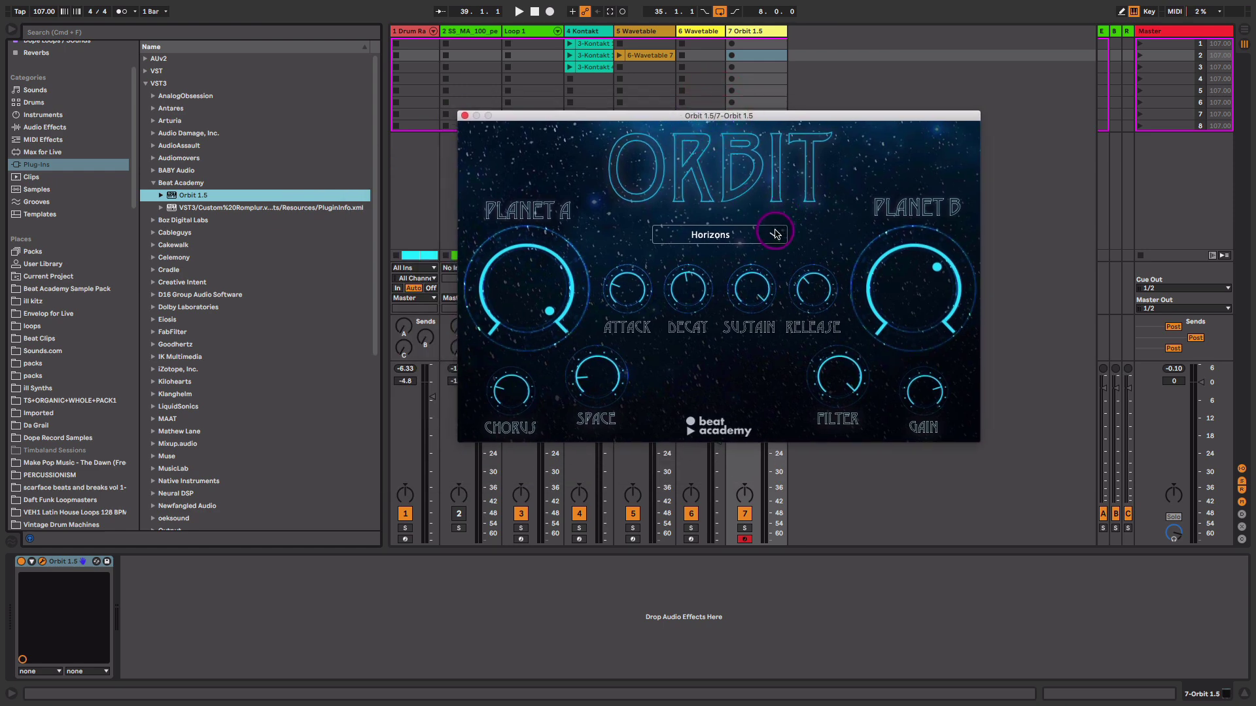
mouse_move(566, 261)
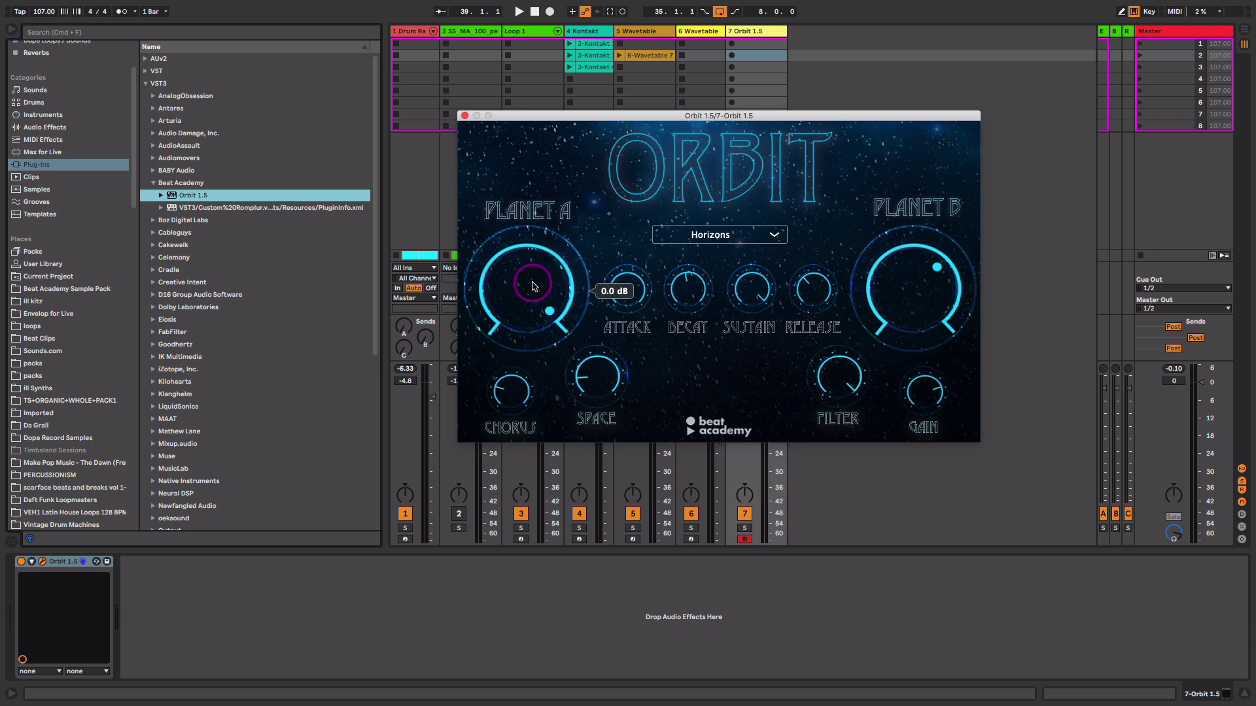
mouse_move(944, 297)
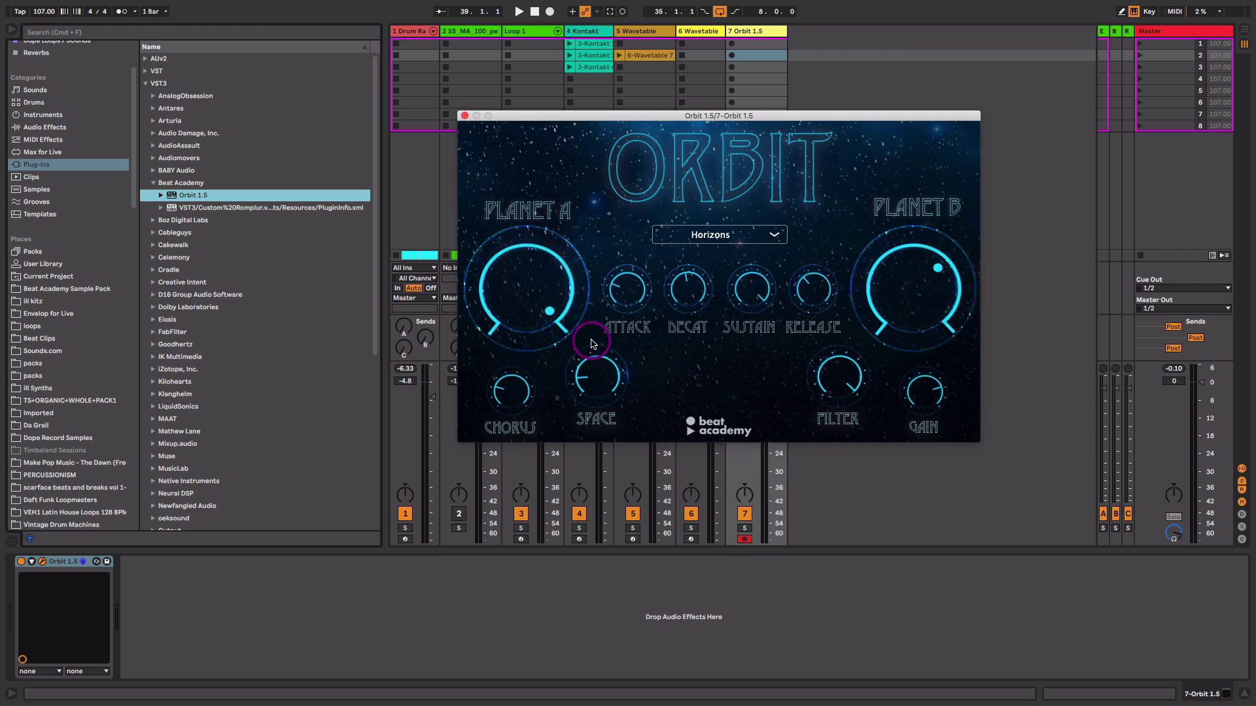
mouse_move(909, 285)
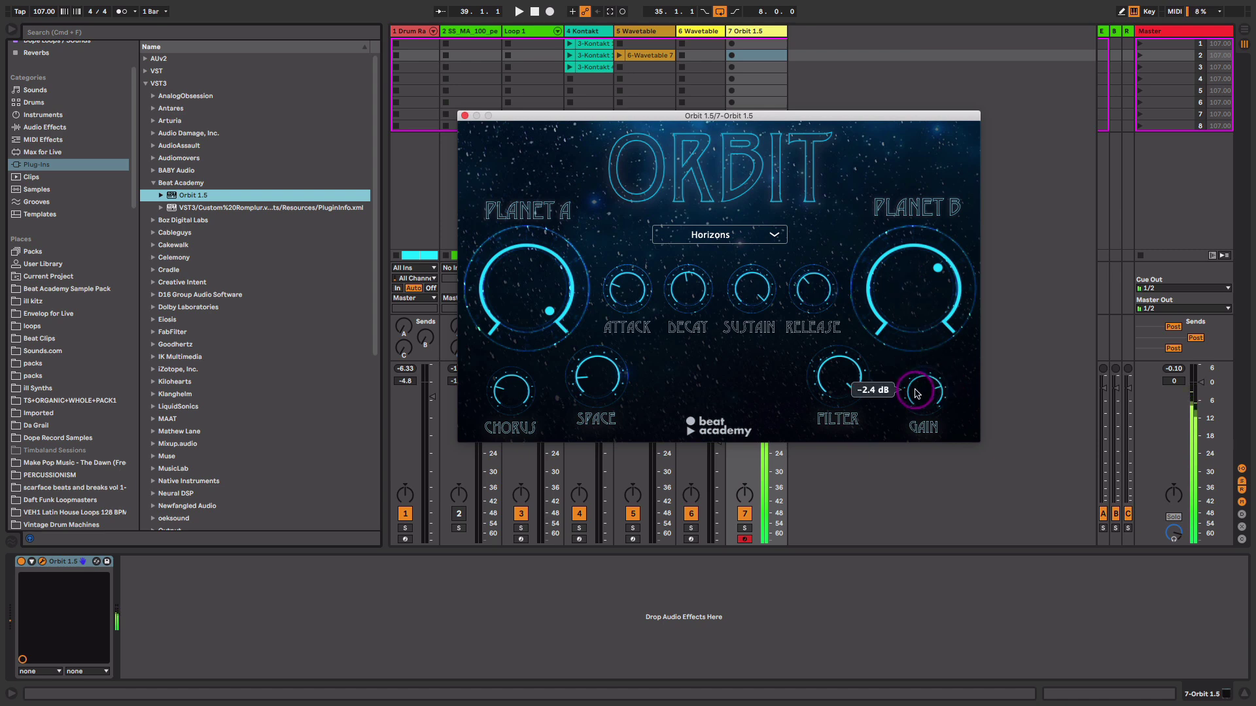
mouse_move(528, 273)
drag(529, 273, 504, 426)
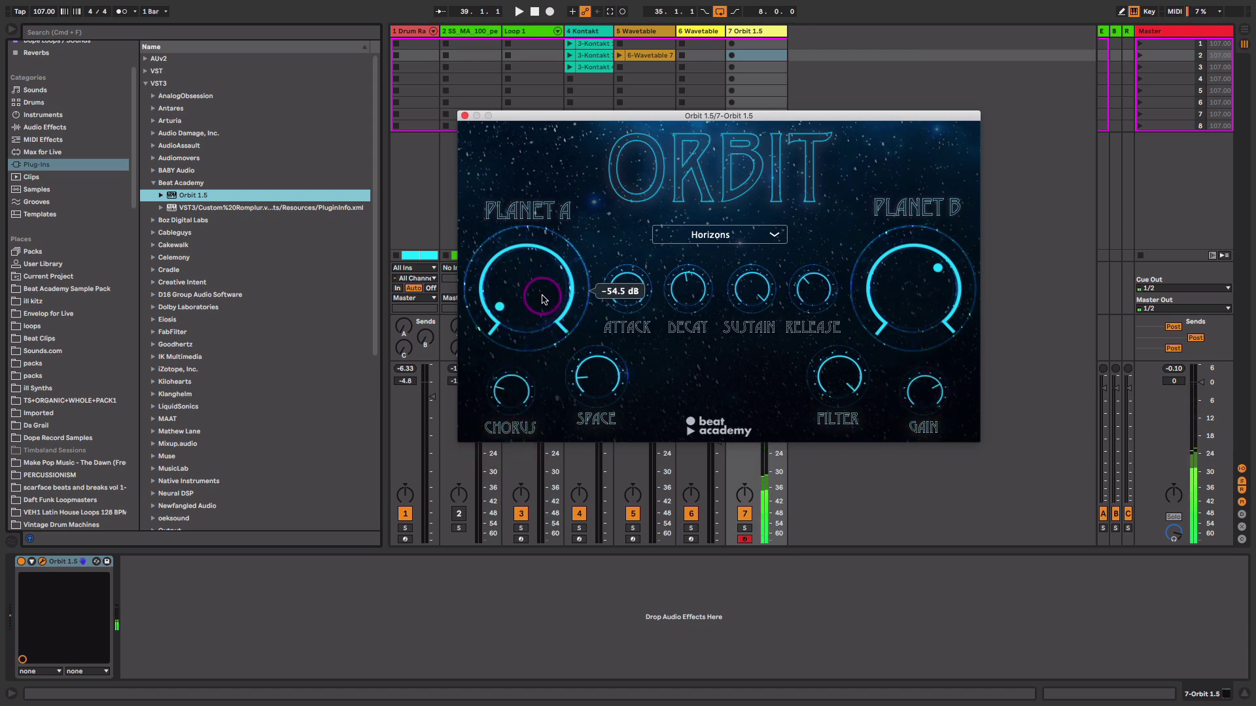
drag(543, 296, 575, 157)
Step: Sweep the Orbit filter down to about 1.2 kHz and set Gain to -4.5 dB
mouse_move(639, 290)
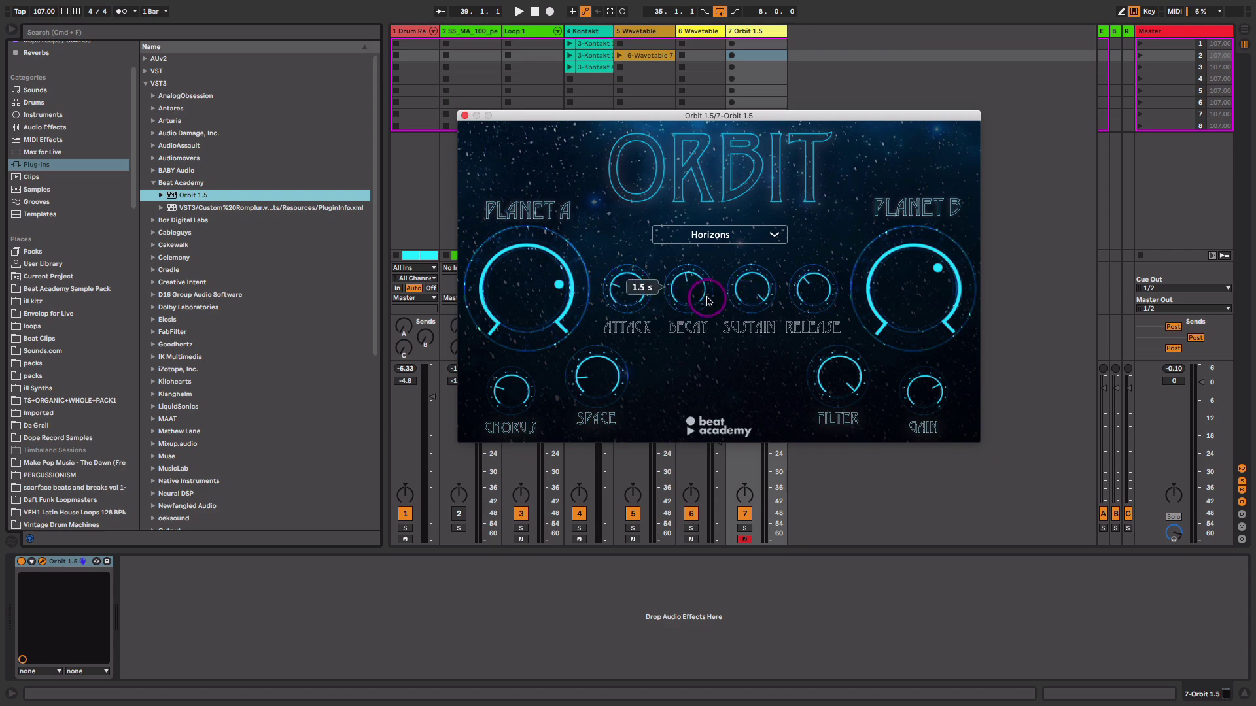
mouse_move(512, 405)
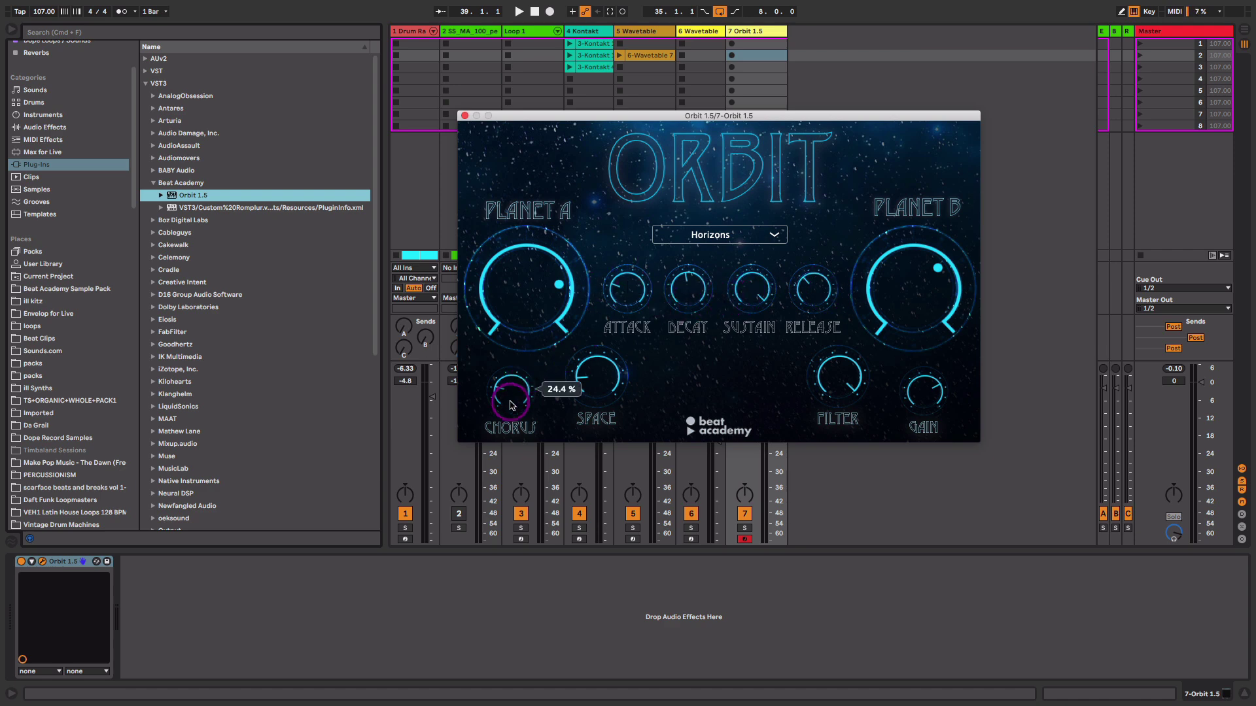
click(611, 361)
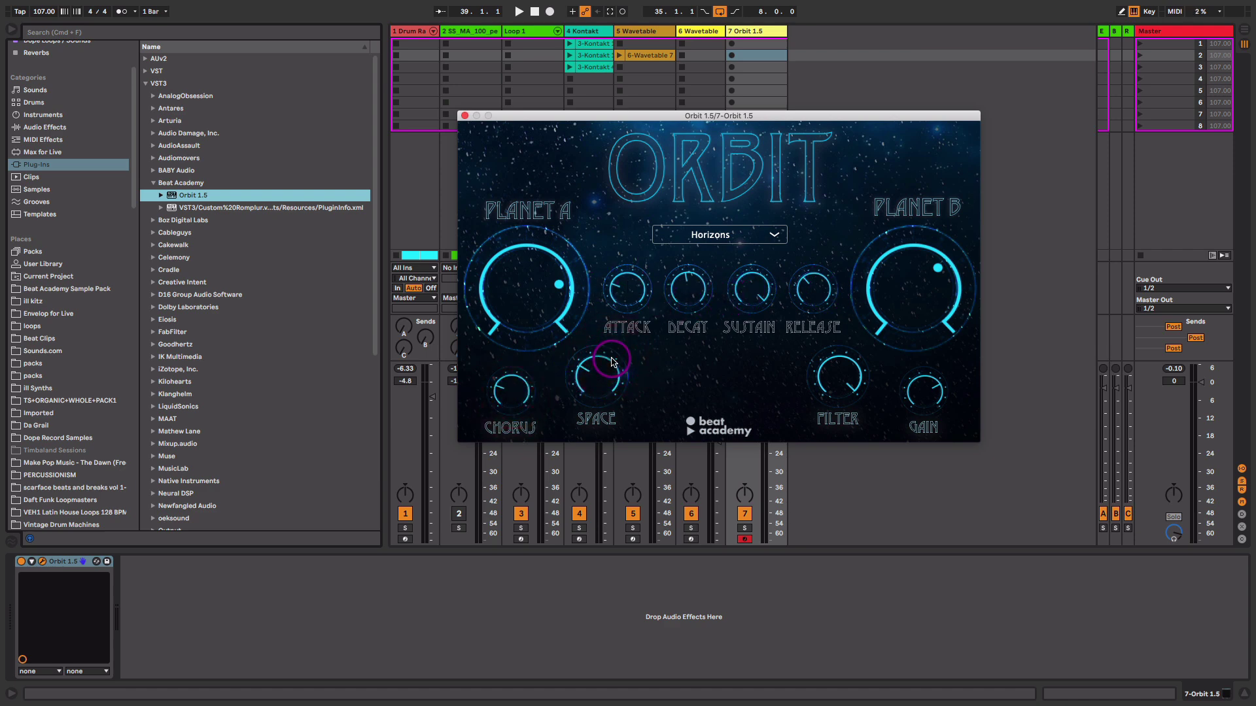
drag(836, 370, 850, 411)
click(931, 406)
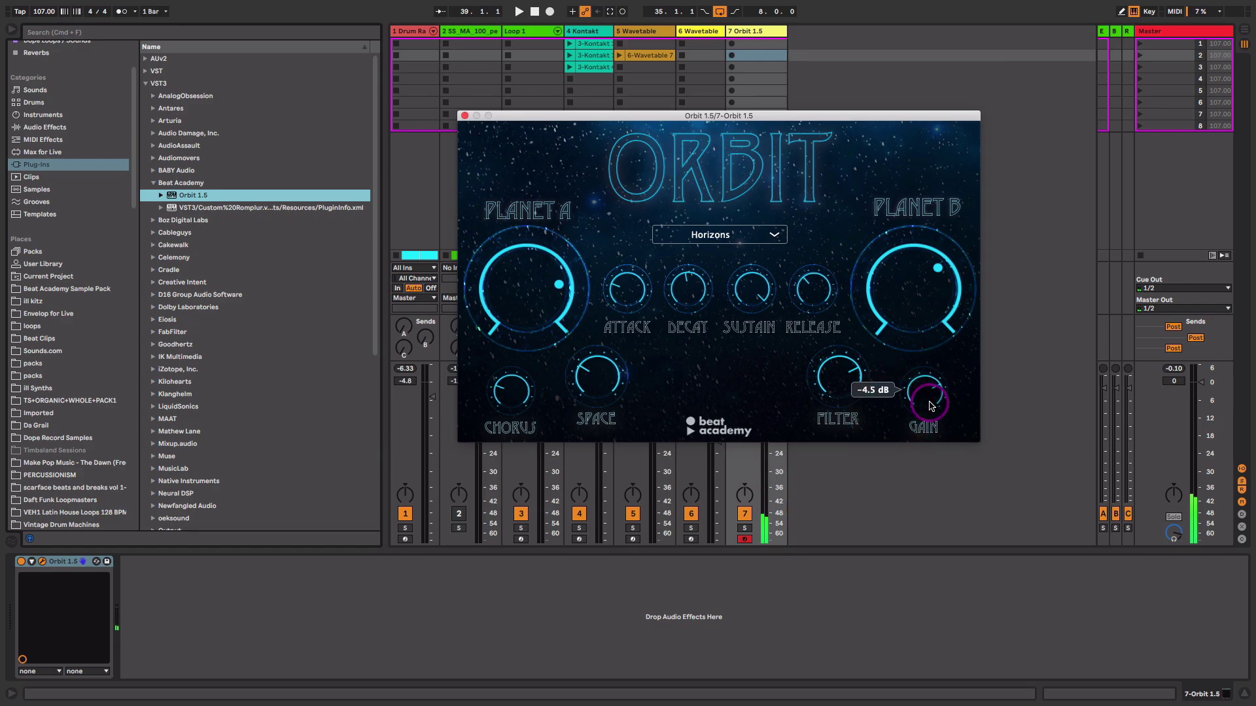